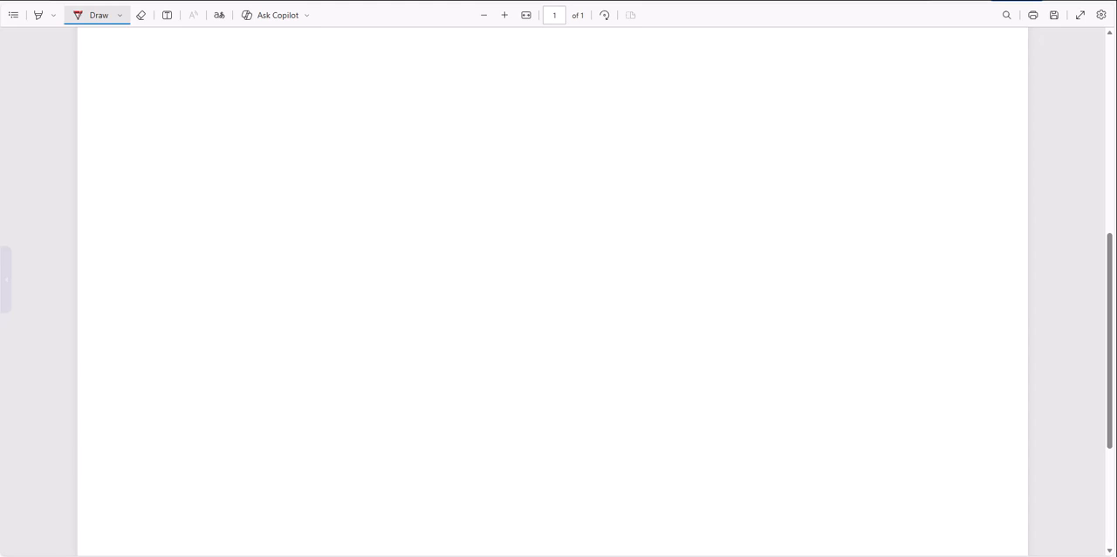
# - Handwrite a slanted bulleted list in red on the blank page reading Marketing, Utility and Authentication
pyautogui.moveTo(158, 128)
pyautogui.mouseDown()
pyautogui.moveTo(310, 59)
pyautogui.moveTo(306, 83)
pyautogui.mouseUp()
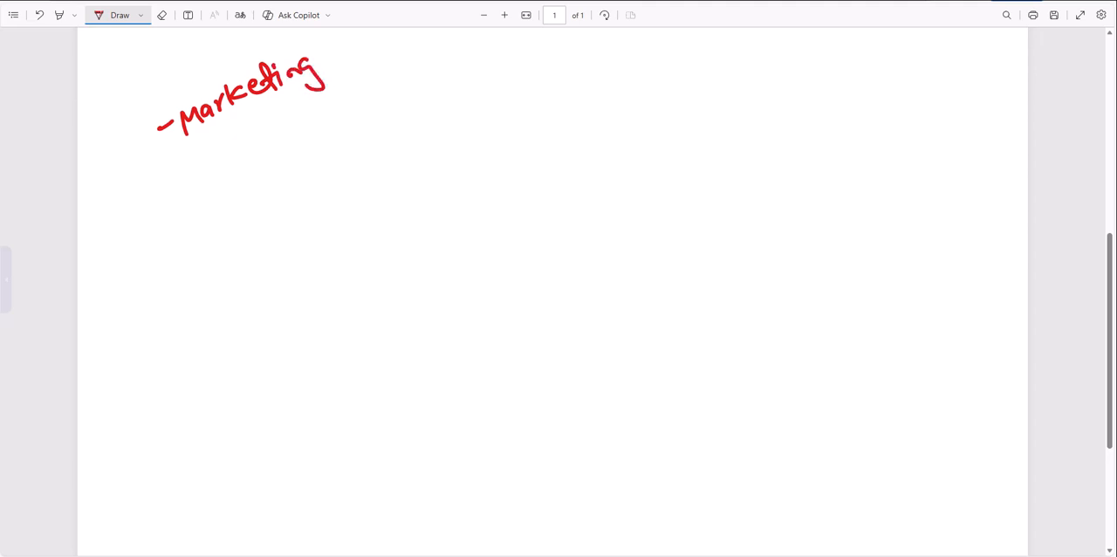
pyautogui.moveTo(172, 208)
pyautogui.mouseDown()
pyautogui.moveTo(237, 168)
pyautogui.moveTo(269, 175)
pyautogui.moveTo(299, 140)
pyautogui.moveTo(319, 169)
pyautogui.mouseUp()
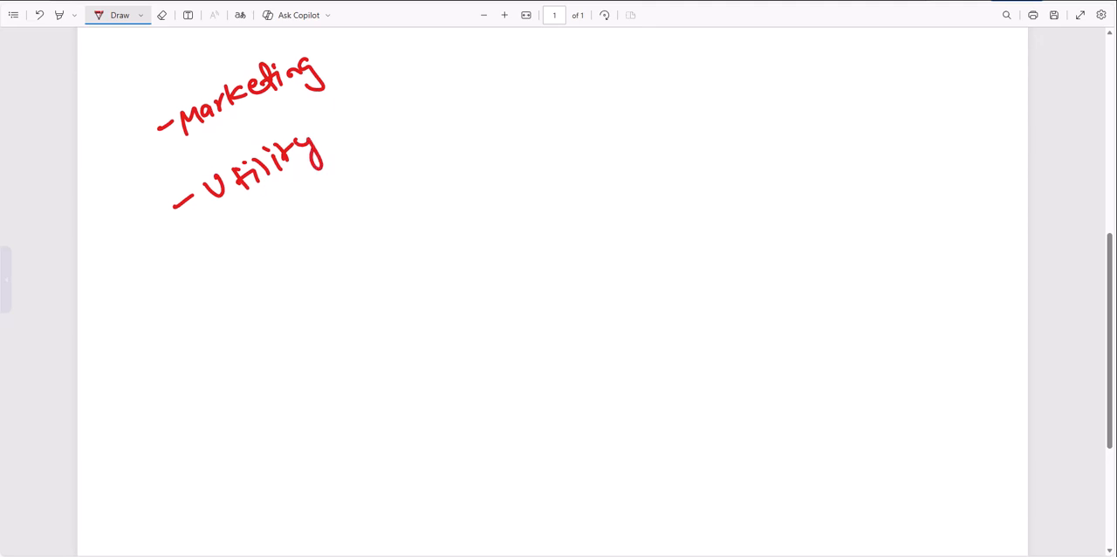
pyautogui.moveTo(194, 286); pyautogui.dragTo(217, 271)
pyautogui.moveTo(238, 272)
pyautogui.mouseDown()
pyautogui.moveTo(241, 257)
pyautogui.moveTo(281, 253)
pyautogui.moveTo(297, 224)
pyautogui.moveTo(316, 229)
pyautogui.mouseUp()
pyautogui.moveTo(316, 226)
pyautogui.mouseDown()
pyautogui.moveTo(414, 151)
pyautogui.moveTo(423, 156)
pyautogui.moveTo(410, 145)
pyautogui.mouseUp()
pyautogui.moveTo(431, 162); pyautogui.dragTo(450, 145)
pyautogui.moveTo(450, 156); pyautogui.dragTo(466, 141)
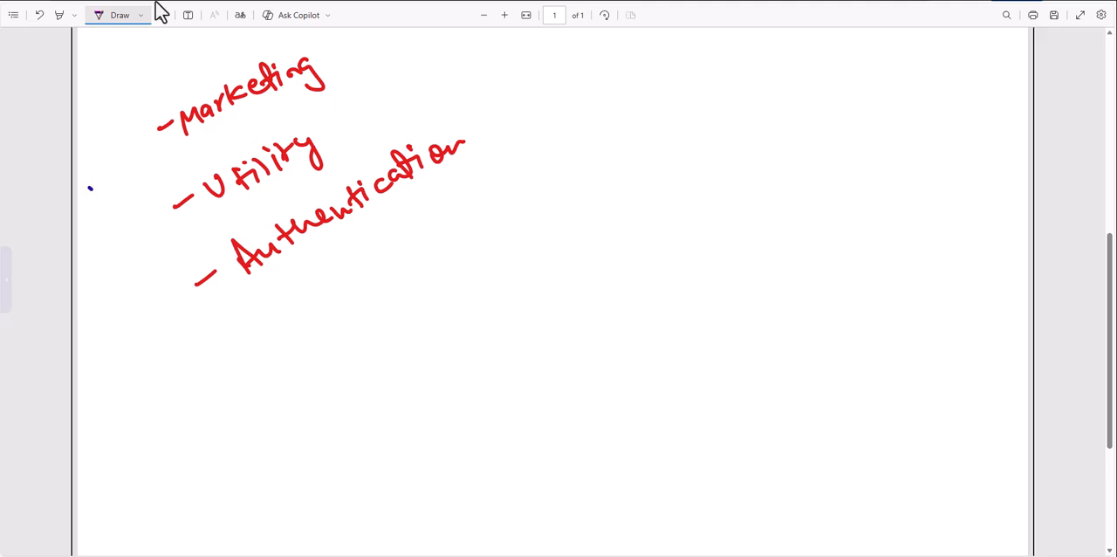
# - In blue ink, add an arrow beside the list and another from Marketing to an underlined price of 0.88p
pyautogui.moveTo(141, 171); pyautogui.dragTo(171, 157)
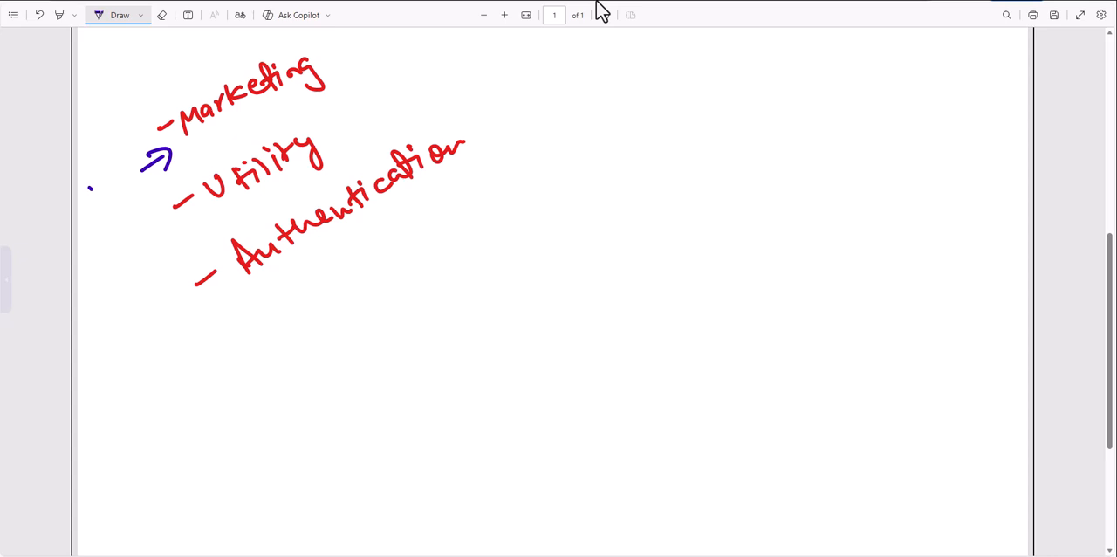
pyautogui.moveTo(325, 73)
pyautogui.mouseDown()
pyautogui.moveTo(353, 60)
pyautogui.moveTo(347, 79)
pyautogui.mouseUp()
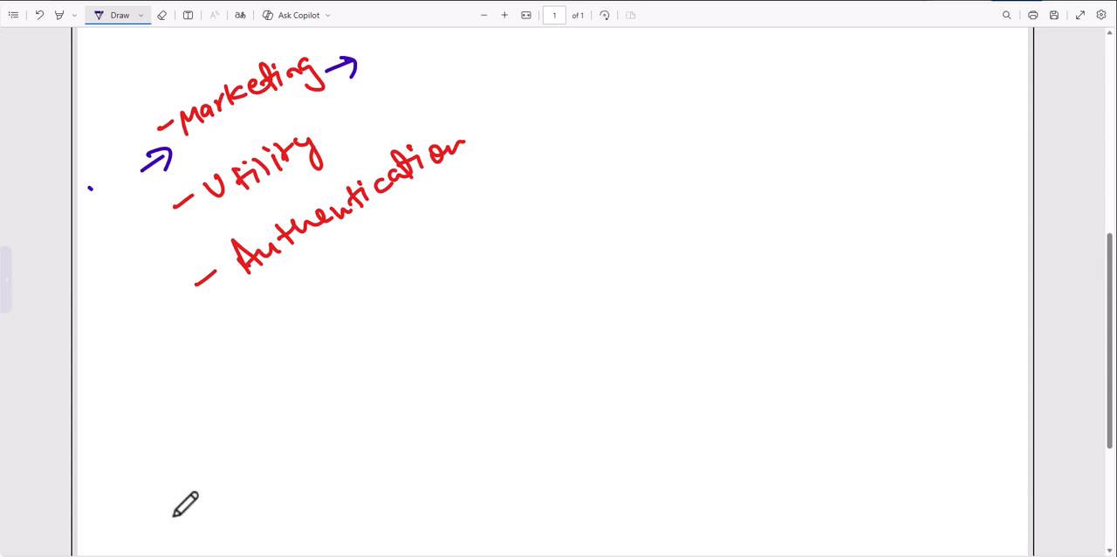
pyautogui.scroll(2, 524, 469)
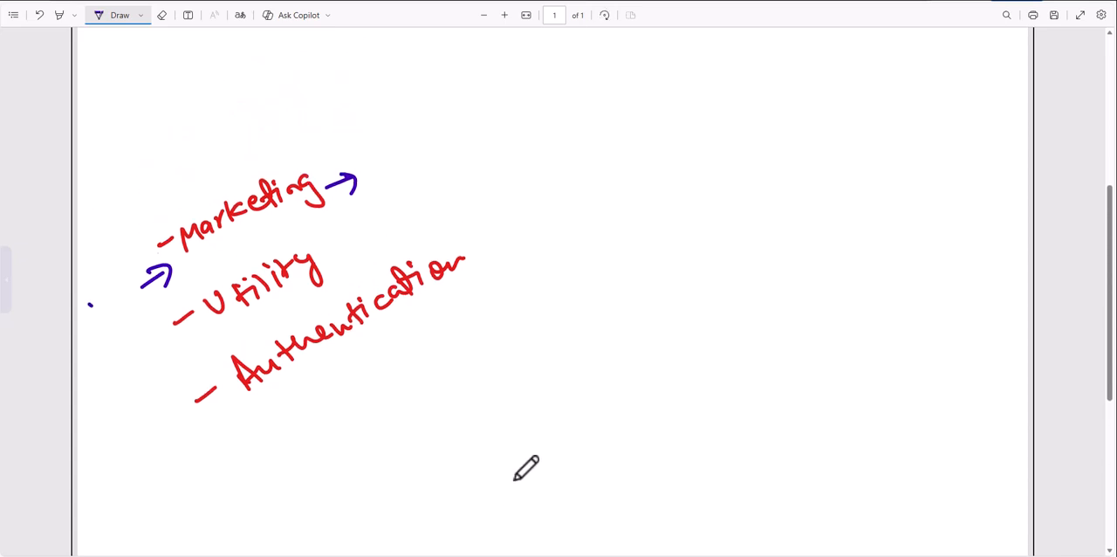
pyautogui.moveTo(366, 166); pyautogui.dragTo(414, 149)
pyautogui.click(389, 170)
pyautogui.moveTo(425, 141); pyautogui.dragTo(454, 163)
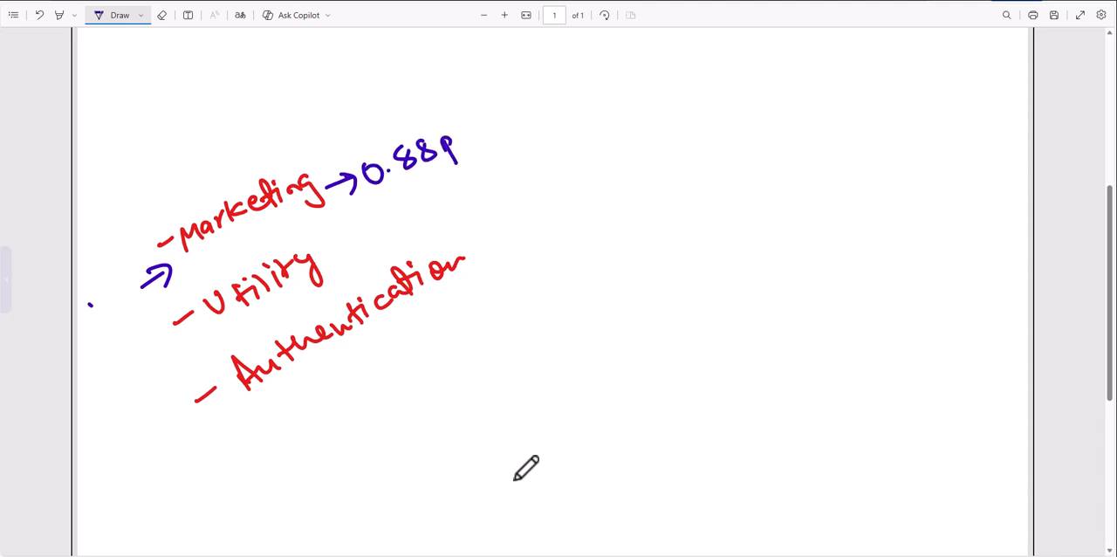
pyautogui.moveTo(385, 207); pyautogui.dragTo(483, 148)
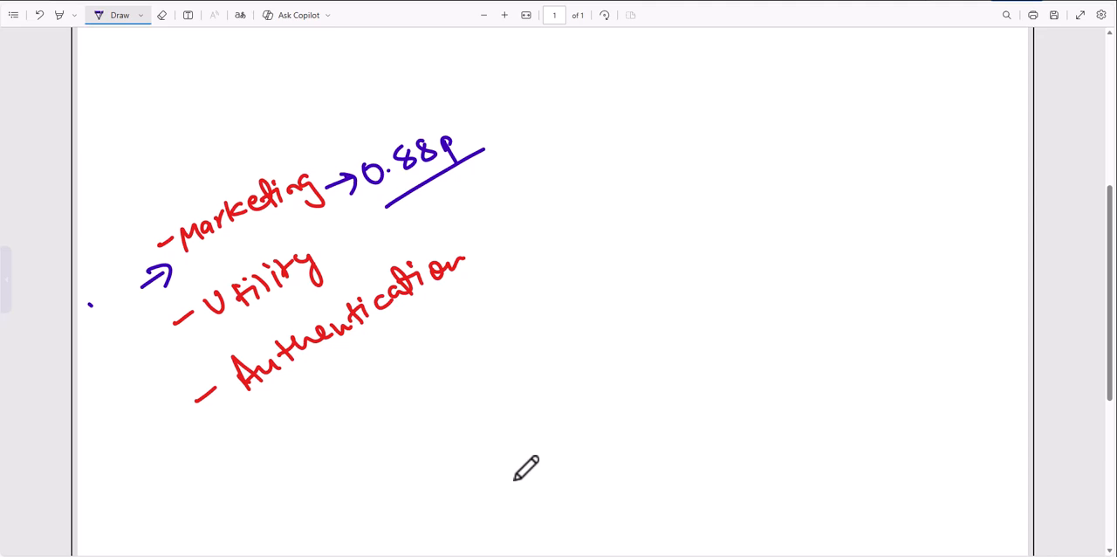
# - Draw a long blue arrow from Utility and write the underlined price 0.11p at its end
pyautogui.moveTo(334, 262)
pyautogui.mouseDown()
pyautogui.moveTo(486, 184)
pyautogui.moveTo(478, 206)
pyautogui.mouseUp()
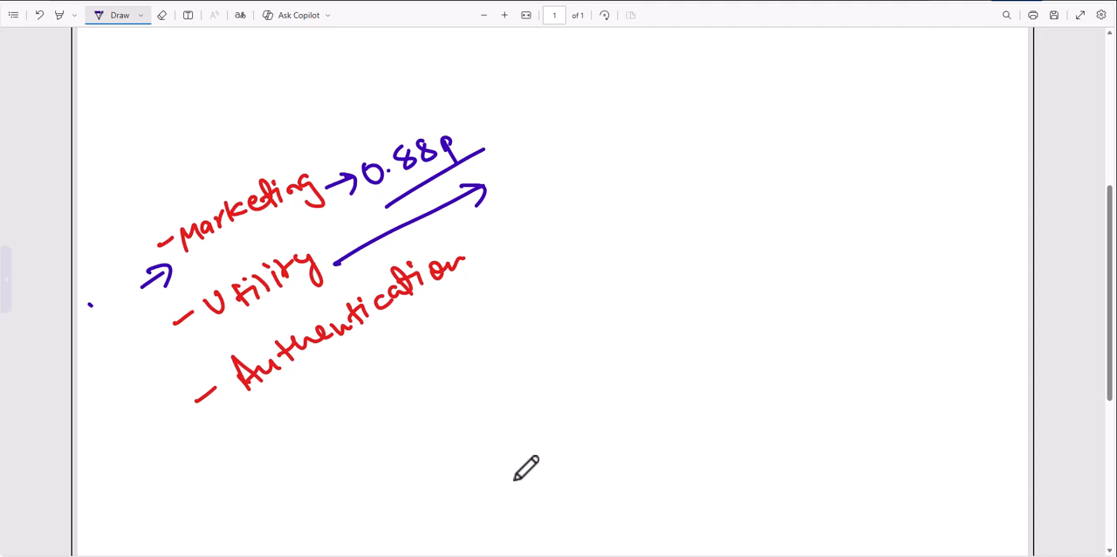
pyautogui.moveTo(507, 177); pyautogui.dragTo(538, 182)
pyautogui.moveTo(551, 159)
pyautogui.mouseDown()
pyautogui.moveTo(549, 180)
pyautogui.moveTo(553, 164)
pyautogui.mouseUp()
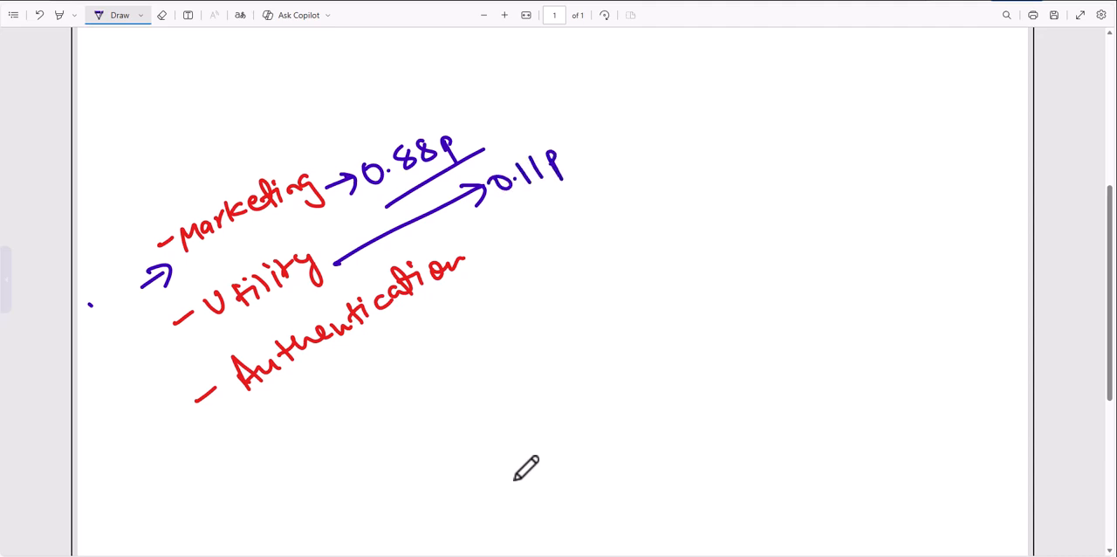
pyautogui.moveTo(520, 210); pyautogui.dragTo(587, 179)
# - Draw a hooked arrow below Authentication to the word OTP and underline OTP twice
pyautogui.moveTo(341, 353)
pyautogui.mouseDown()
pyautogui.moveTo(386, 367)
pyautogui.moveTo(408, 351)
pyautogui.mouseUp()
pyautogui.moveTo(424, 343)
pyautogui.mouseDown()
pyautogui.moveTo(422, 360)
pyautogui.moveTo(430, 337)
pyautogui.mouseUp()
pyautogui.moveTo(438, 338)
pyautogui.mouseDown()
pyautogui.moveTo(454, 353)
pyautogui.moveTo(444, 349)
pyautogui.mouseUp()
pyautogui.moveTo(412, 397); pyautogui.dragTo(465, 370)
pyautogui.moveTo(421, 405); pyautogui.dragTo(465, 381)
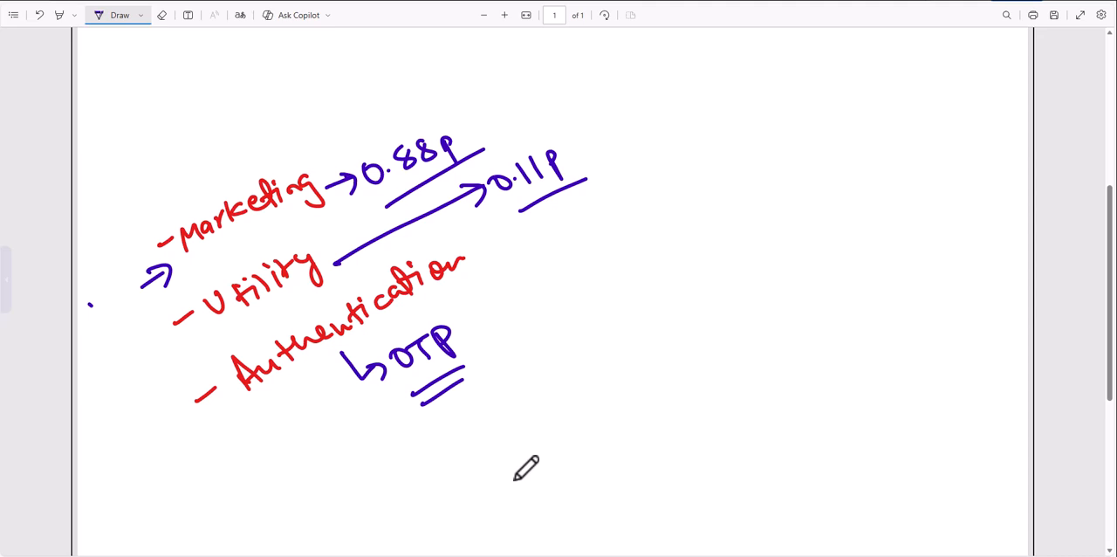
# - Draw an arrow from OTP to a handwritten price of 1.5 Rs and underline the price twice
pyautogui.moveTo(464, 344); pyautogui.dragTo(487, 328)
pyautogui.moveTo(474, 321)
pyautogui.mouseDown()
pyautogui.moveTo(489, 329)
pyautogui.moveTo(482, 340)
pyautogui.mouseUp()
pyautogui.moveTo(514, 297); pyautogui.dragTo(527, 325)
pyautogui.click(535, 305)
pyautogui.moveTo(545, 288); pyautogui.dragTo(548, 307)
pyautogui.moveTo(543, 283)
pyautogui.mouseDown()
pyautogui.moveTo(554, 278)
pyautogui.moveTo(578, 296)
pyautogui.mouseUp()
pyautogui.moveTo(573, 253); pyautogui.dragTo(577, 299)
pyautogui.moveTo(568, 259)
pyautogui.mouseDown()
pyautogui.moveTo(597, 290)
pyautogui.moveTo(592, 299)
pyautogui.mouseUp()
pyautogui.moveTo(536, 353)
pyautogui.mouseDown()
pyautogui.moveTo(618, 305)
pyautogui.moveTo(623, 326)
pyautogui.mouseUp()
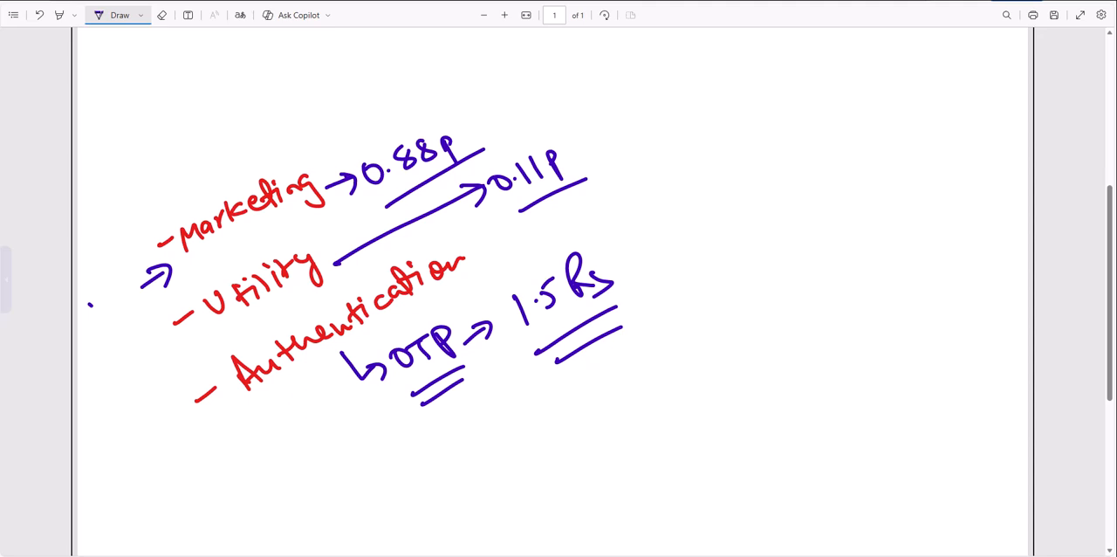
# - Add blue check marks beside Utility and Marketing, and a short underline beneath the end of Authentication
pyautogui.moveTo(172, 343); pyautogui.dragTo(195, 323)
pyautogui.moveTo(129, 248); pyautogui.dragTo(149, 230)
pyautogui.moveTo(439, 292); pyautogui.dragTo(405, 320)
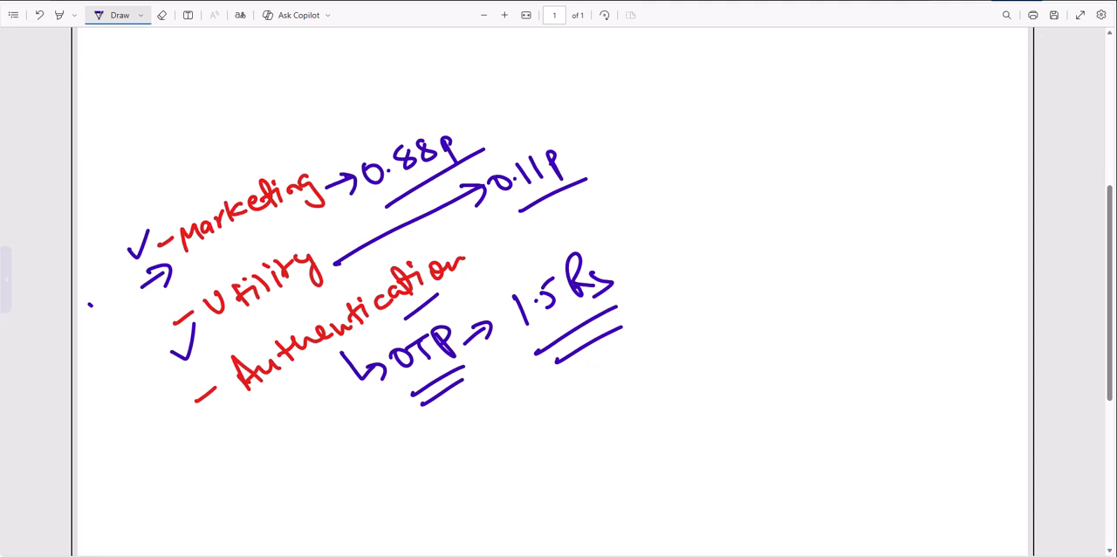
# - Annotate Marketing with an arrow to an underlined Promote, and 0.11p with an arrow to an underlined Information
pyautogui.moveTo(223, 200)
pyautogui.mouseDown()
pyautogui.moveTo(258, 134)
pyautogui.moveTo(276, 153)
pyautogui.moveTo(330, 102)
pyautogui.moveTo(344, 92)
pyautogui.moveTo(351, 104)
pyautogui.mouseUp()
pyautogui.moveTo(303, 162); pyautogui.dragTo(365, 114)
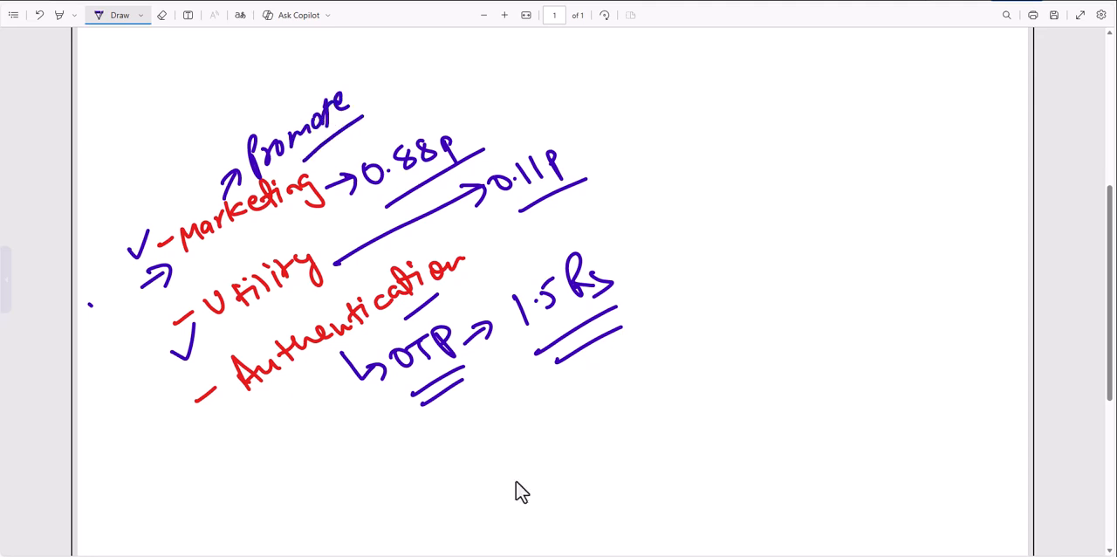
pyautogui.moveTo(575, 158)
pyautogui.mouseDown()
pyautogui.moveTo(597, 150)
pyautogui.moveTo(591, 161)
pyautogui.mouseUp()
pyautogui.moveTo(615, 129)
pyautogui.mouseDown()
pyautogui.moveTo(620, 150)
pyautogui.moveTo(785, 66)
pyautogui.mouseUp()
pyautogui.moveTo(648, 167); pyautogui.dragTo(805, 76)
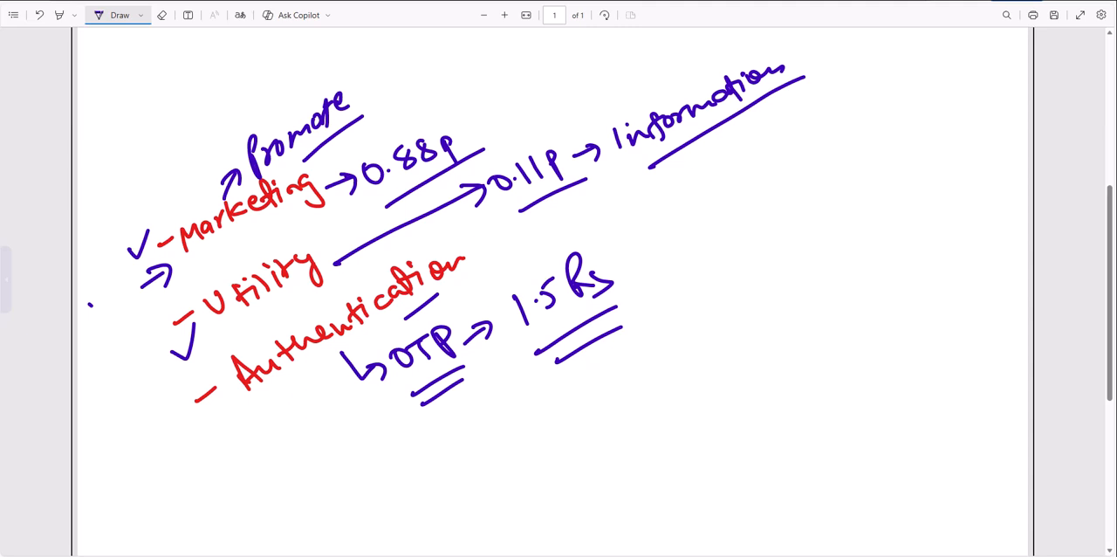
# - Bracket the three-item list, crossing out Authentication and adding another check mark above both Marketing and Utility
pyautogui.moveTo(121, 240)
pyautogui.mouseDown()
pyautogui.moveTo(98, 258)
pyautogui.moveTo(241, 456)
pyautogui.mouseUp()
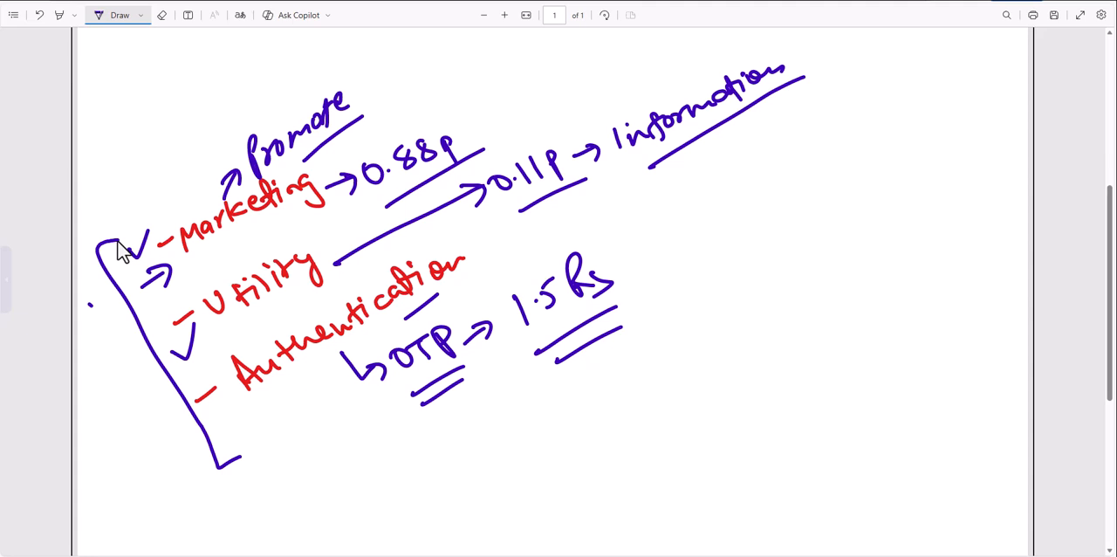
pyautogui.moveTo(206, 407)
pyautogui.mouseDown()
pyautogui.moveTo(246, 415)
pyautogui.moveTo(226, 439)
pyautogui.mouseUp()
pyautogui.moveTo(265, 397); pyautogui.dragTo(451, 288)
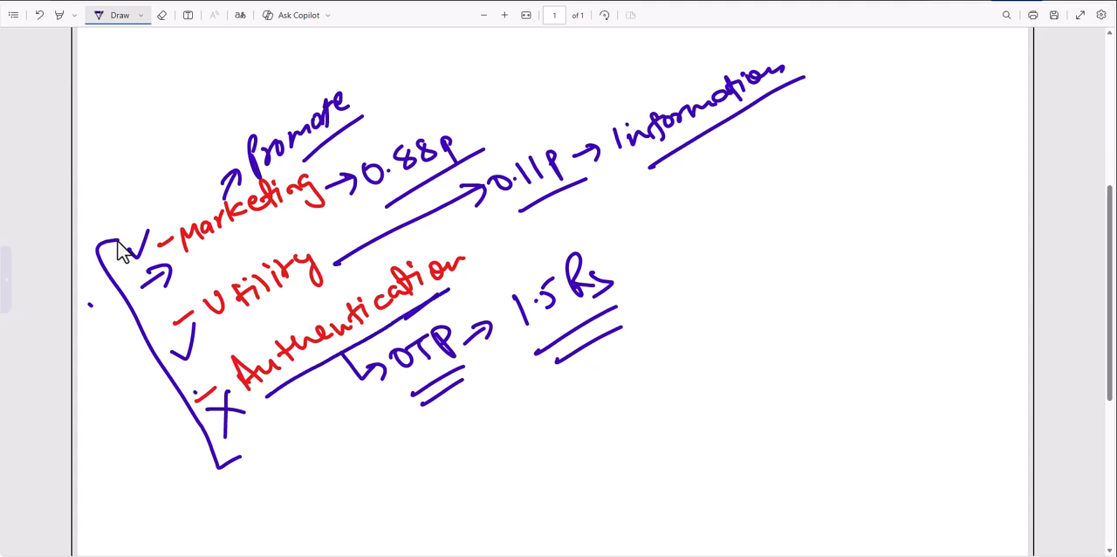
pyautogui.moveTo(239, 377); pyautogui.dragTo(442, 255)
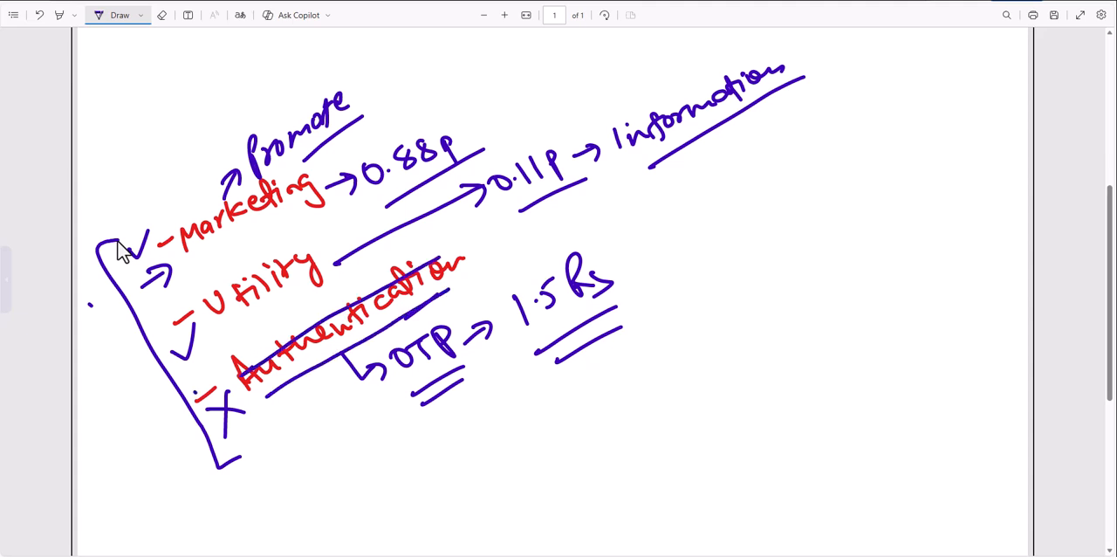
pyautogui.moveTo(169, 194); pyautogui.dragTo(198, 185)
pyautogui.moveTo(231, 252); pyautogui.dragTo(251, 242)
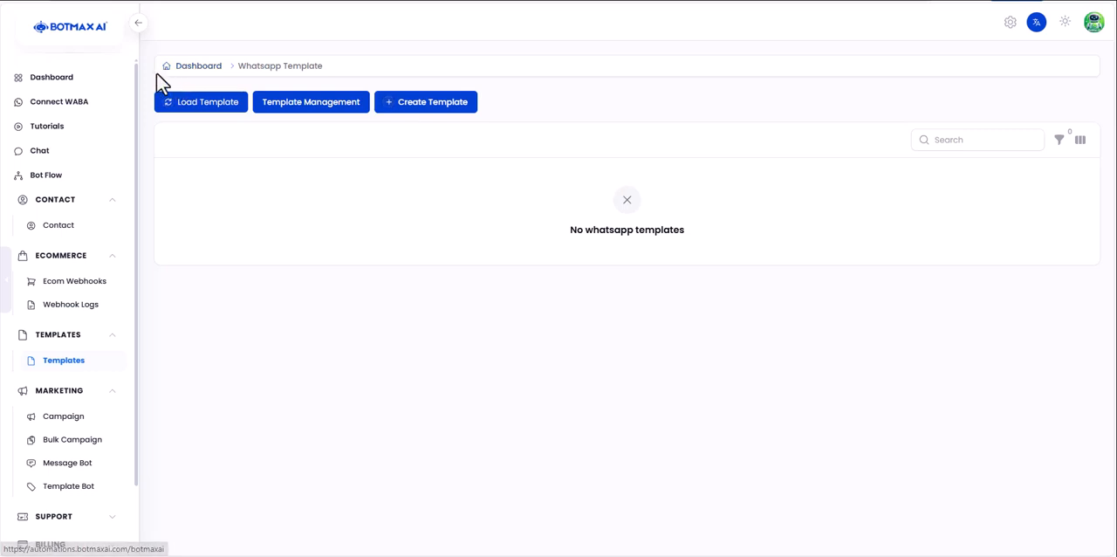
# - Switch to the WhatsApp Template page in BotMax AI and load the existing message templates
pyautogui.click(195, 109)
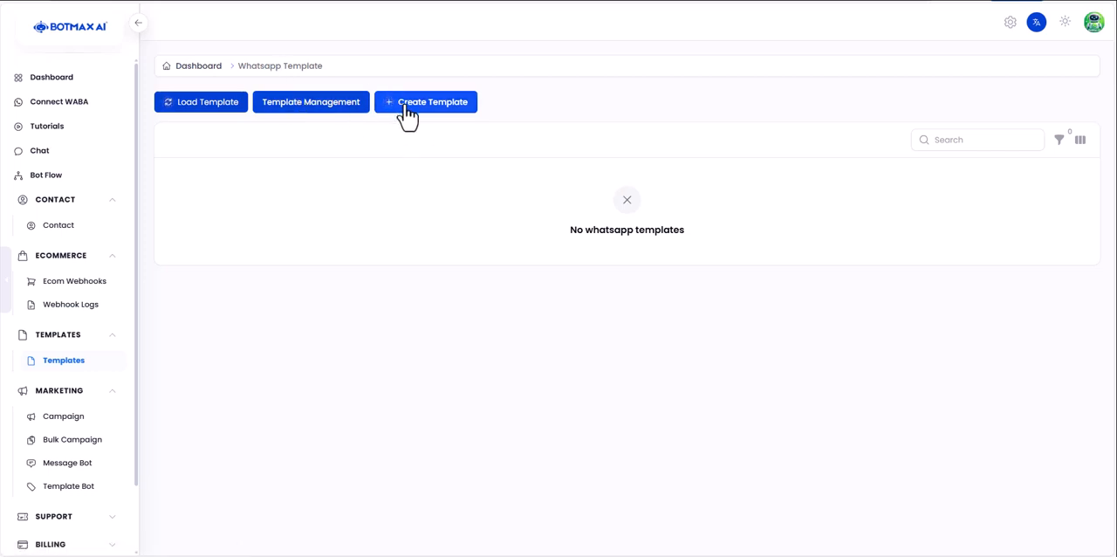
pyautogui.click(206, 122)
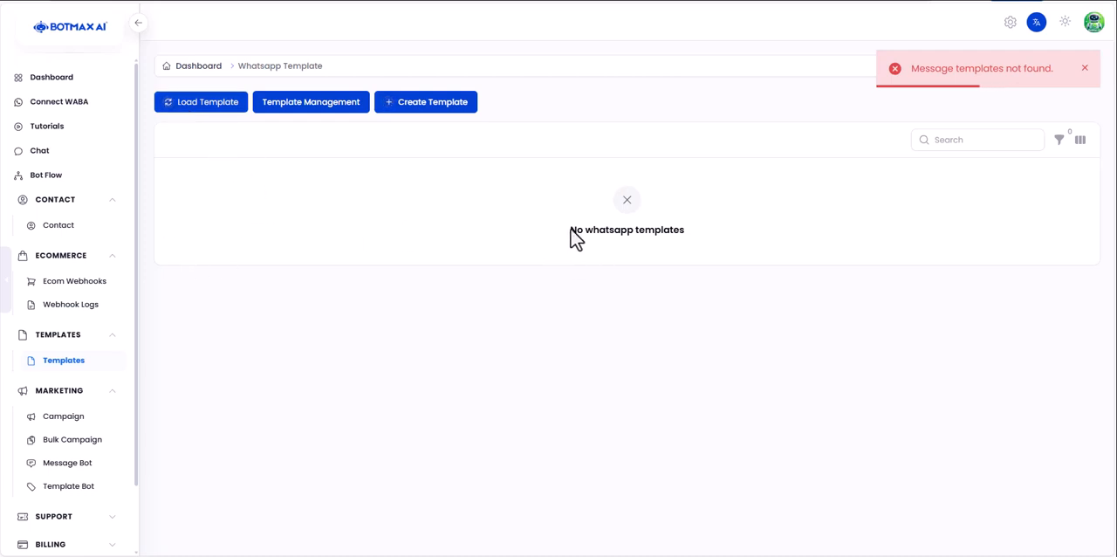
pyautogui.moveTo(563, 232); pyautogui.dragTo(756, 260)
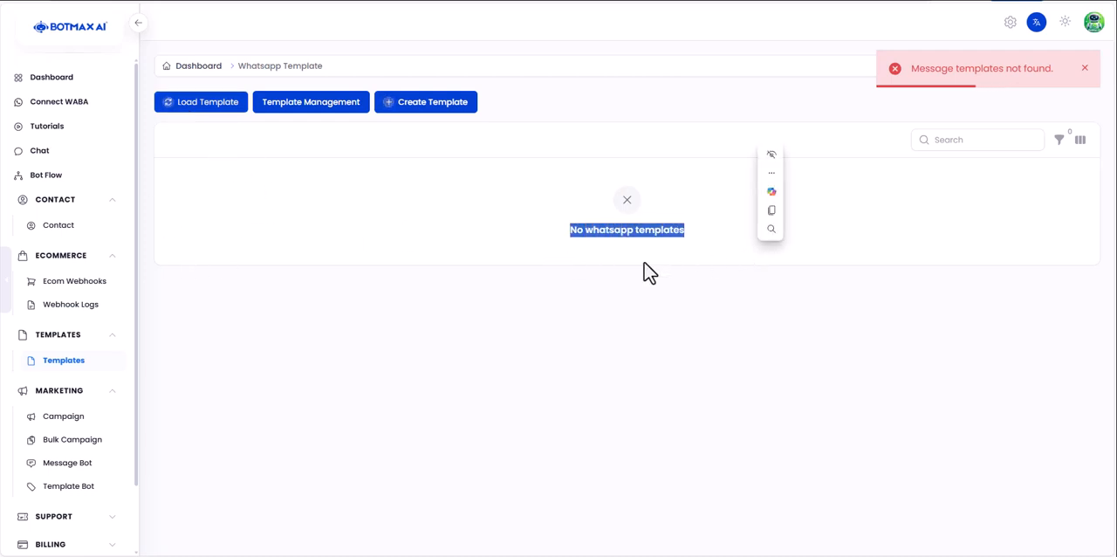
# - View the message templates page in WhatsApp Manager, and the template type choices for a new template in BotMax AI
pyautogui.click(351, 118)
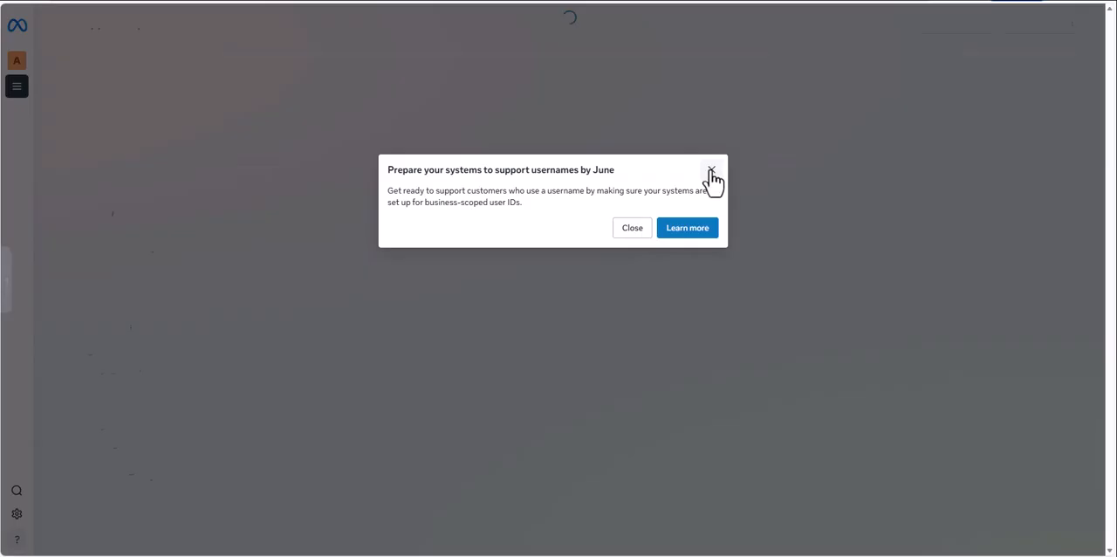
pyautogui.click(712, 172)
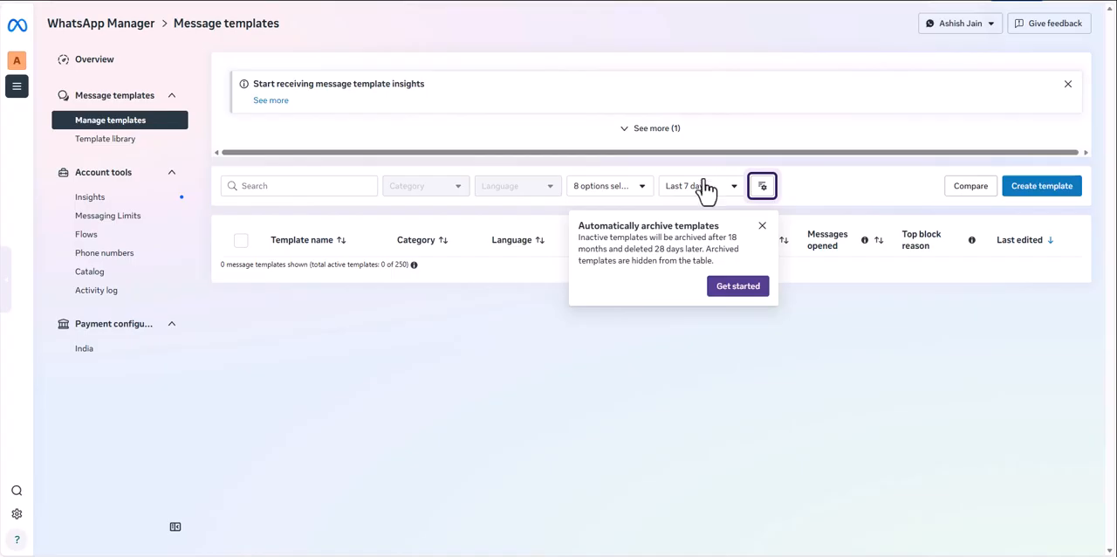
pyautogui.moveTo(58, 23); pyautogui.dragTo(166, 37)
pyautogui.click(213, 26)
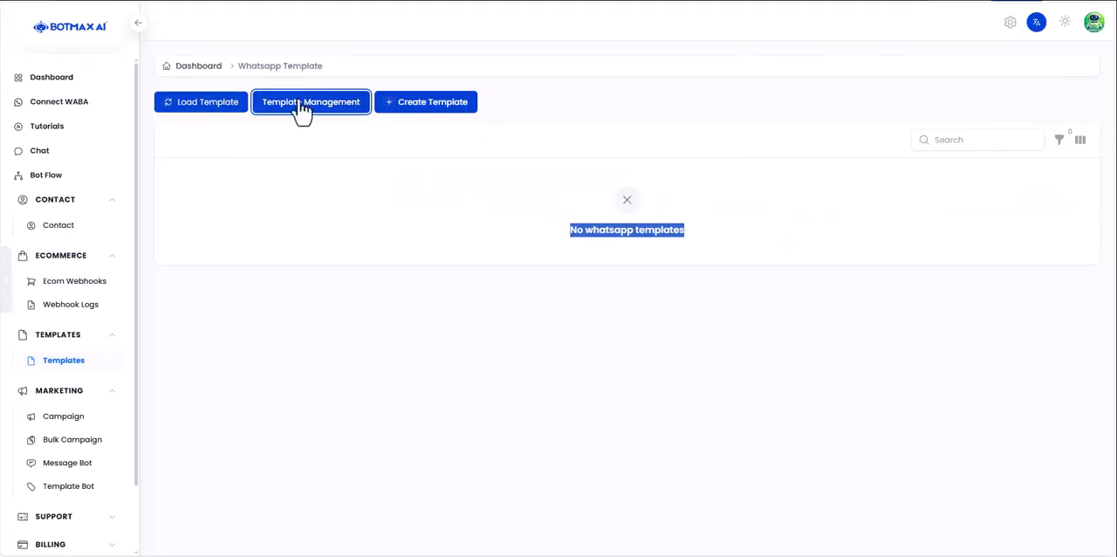
pyautogui.click(410, 114)
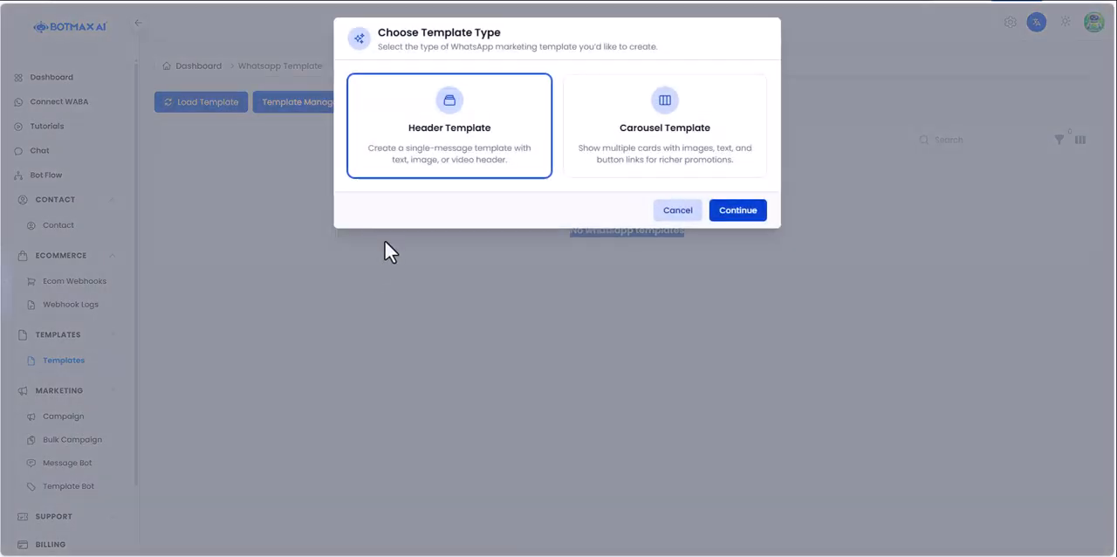
pyautogui.moveTo(377, 32); pyautogui.dragTo(501, 39)
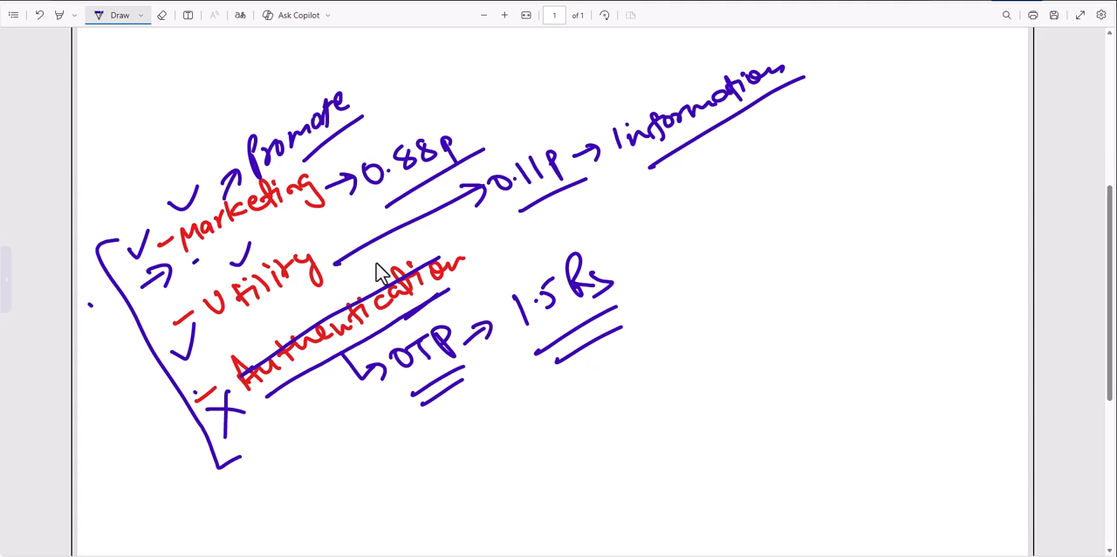
# - Switch back to the handwritten PDF notes and underline both Marketing and Utility
pyautogui.moveTo(194, 262); pyautogui.dragTo(296, 206)
pyautogui.moveTo(235, 329); pyautogui.dragTo(330, 275)
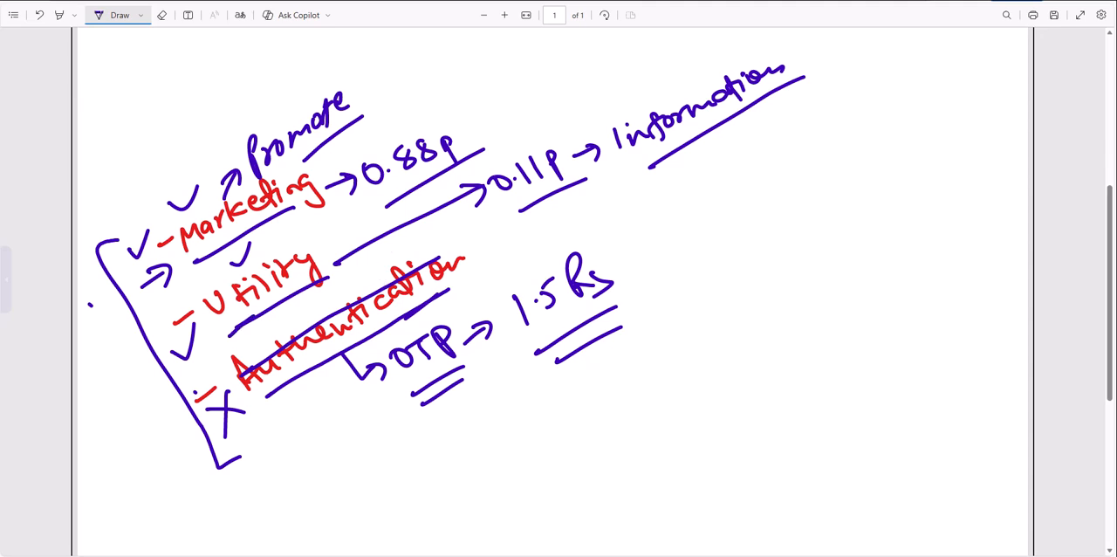
pyautogui.scroll(1, 4, 52)
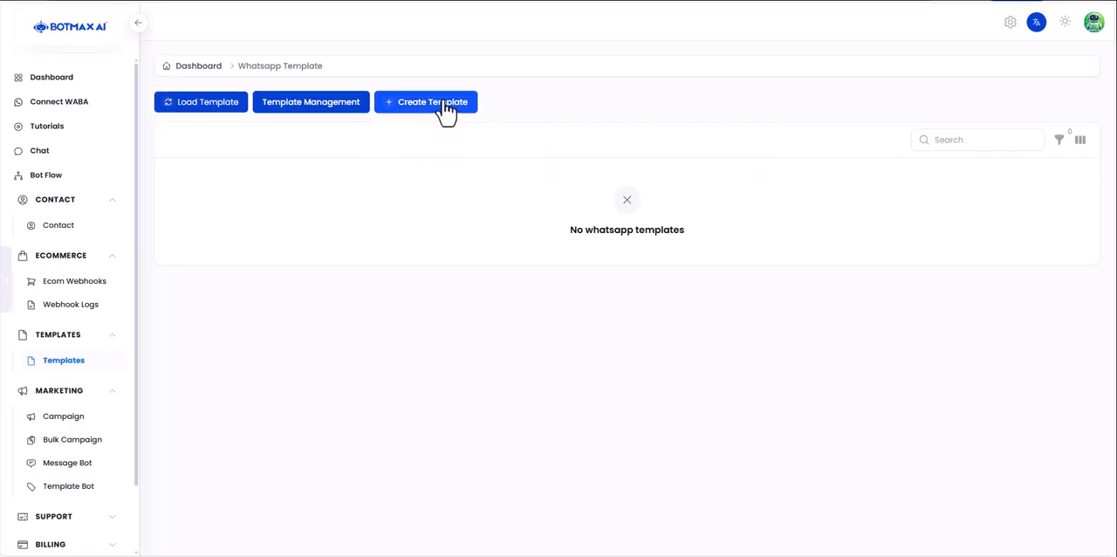
# - In BotMax AI, start a new WhatsApp template using the Carousel Template type
pyautogui.click(445, 107)
pyautogui.click(397, 43)
pyautogui.moveTo(415, 27); pyautogui.dragTo(543, 105)
pyautogui.click(502, 62)
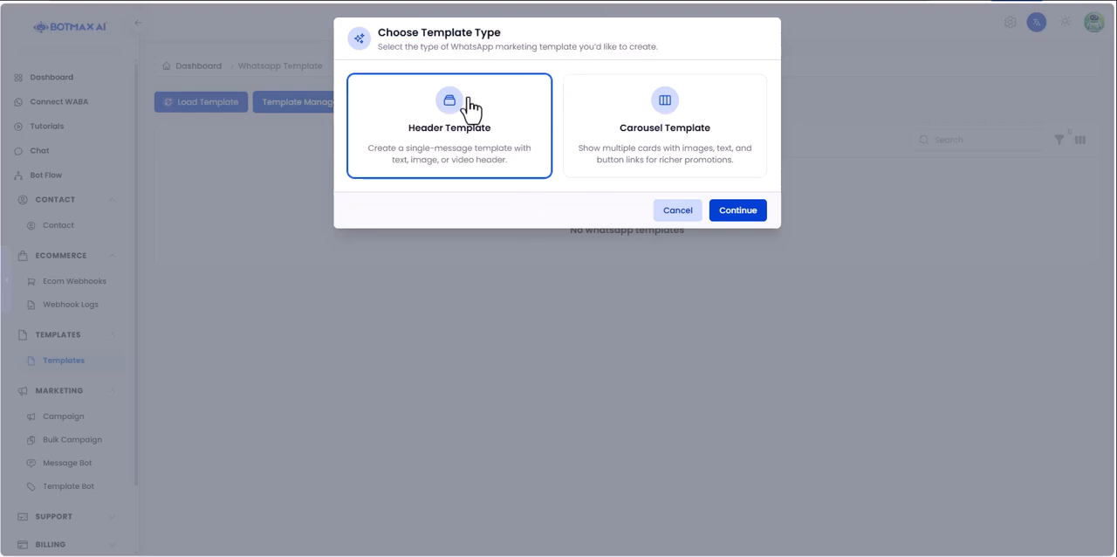
pyautogui.click(690, 161)
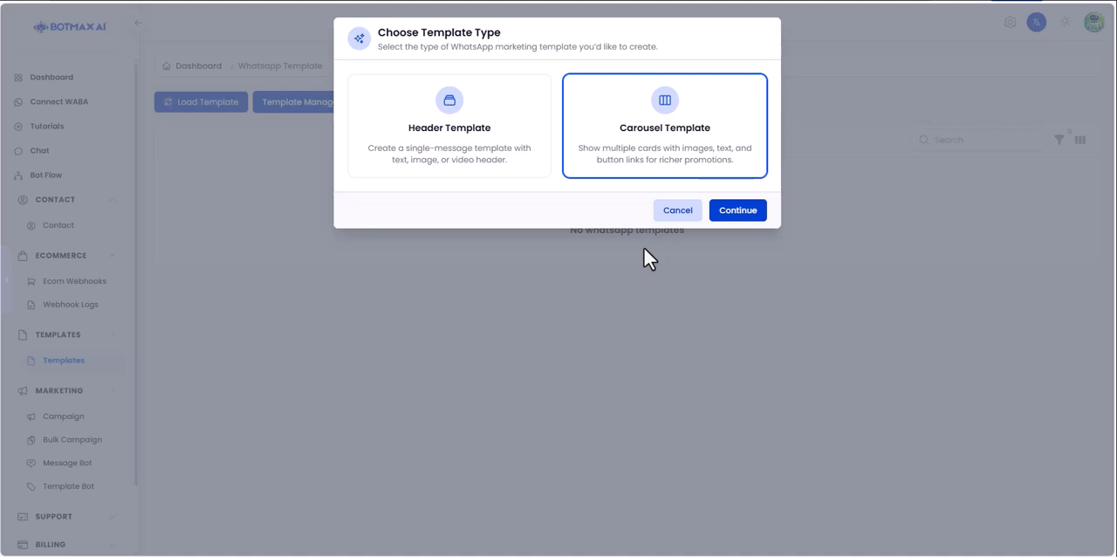
pyautogui.click(754, 219)
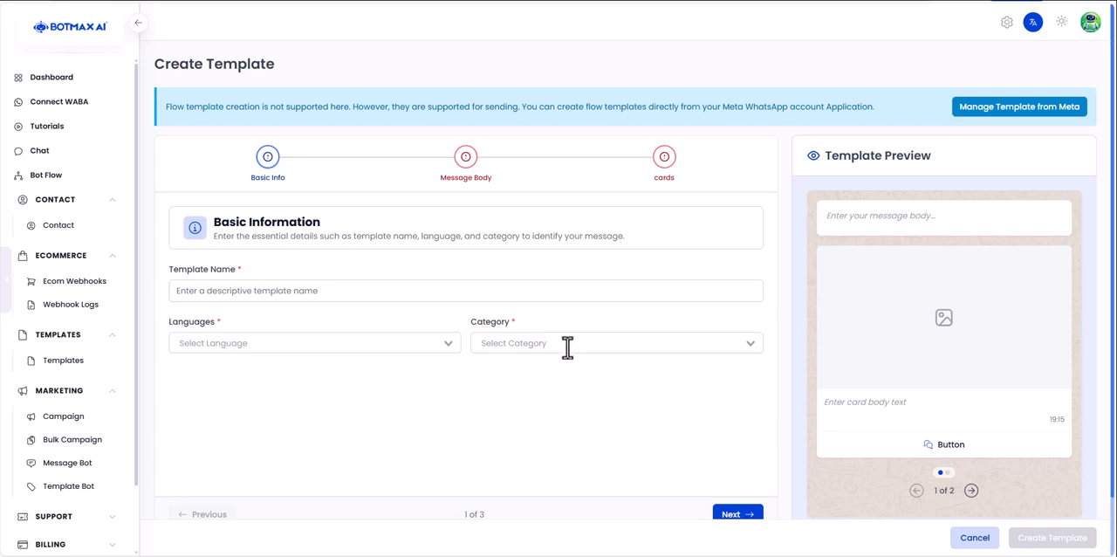
# - Look through both cards in the carousel template preview and return to the WhatsApp template list
pyautogui.scroll(-1, 566, 347)
pyautogui.scroll(1, 564, 294)
pyautogui.click(972, 491)
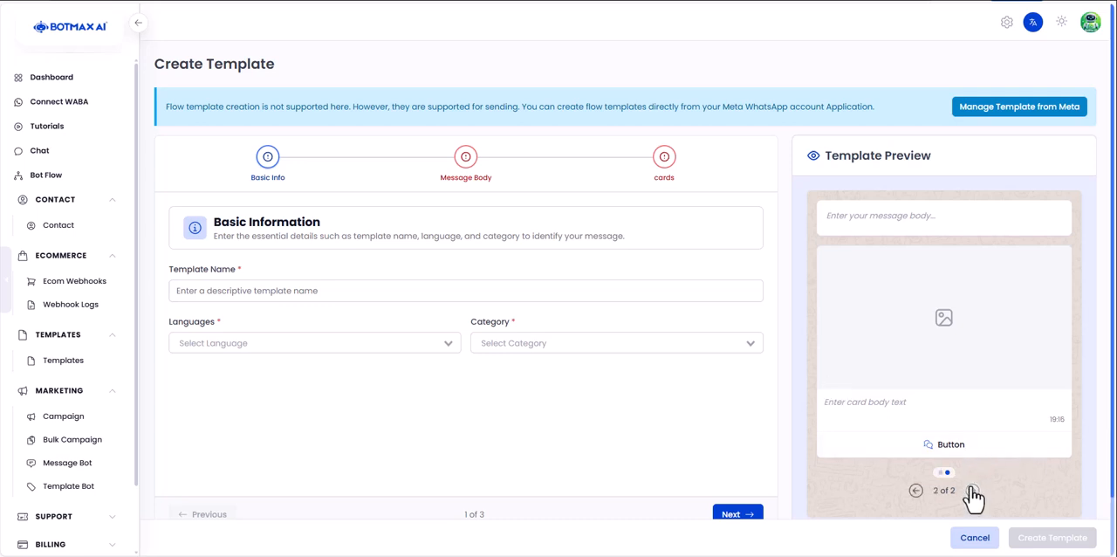
pyautogui.click(914, 492)
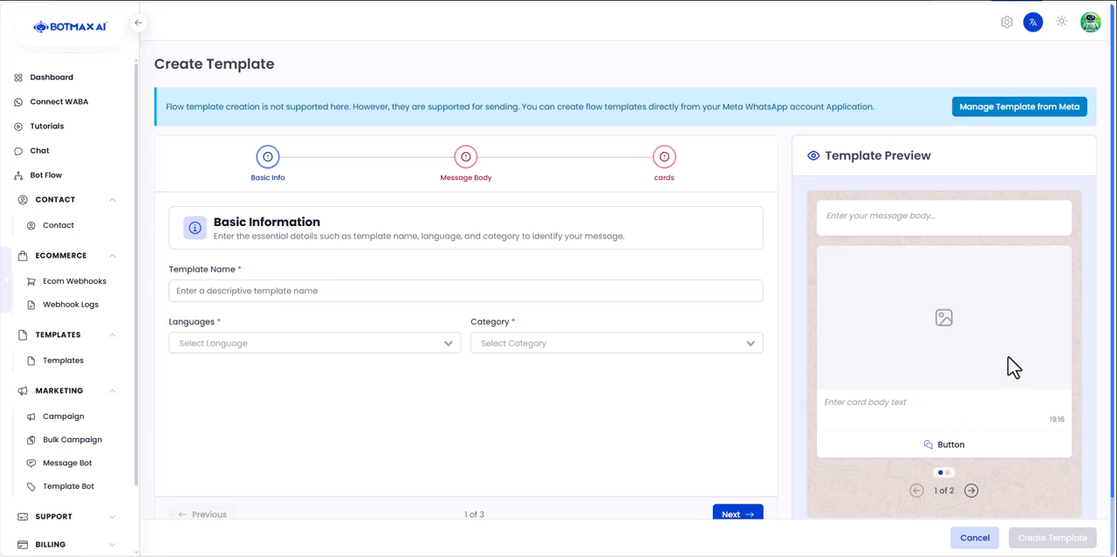
pyautogui.click(972, 491)
pyautogui.click(917, 491)
pyautogui.click(2, 2)
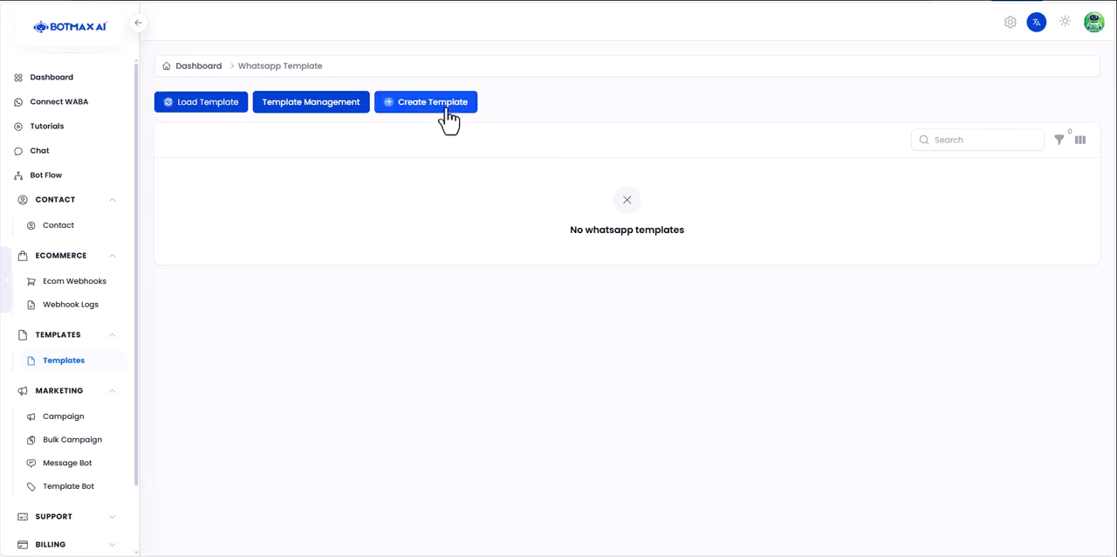
# - Start a new WhatsApp template of the Header Template type and name it "test"
pyautogui.click(468, 109)
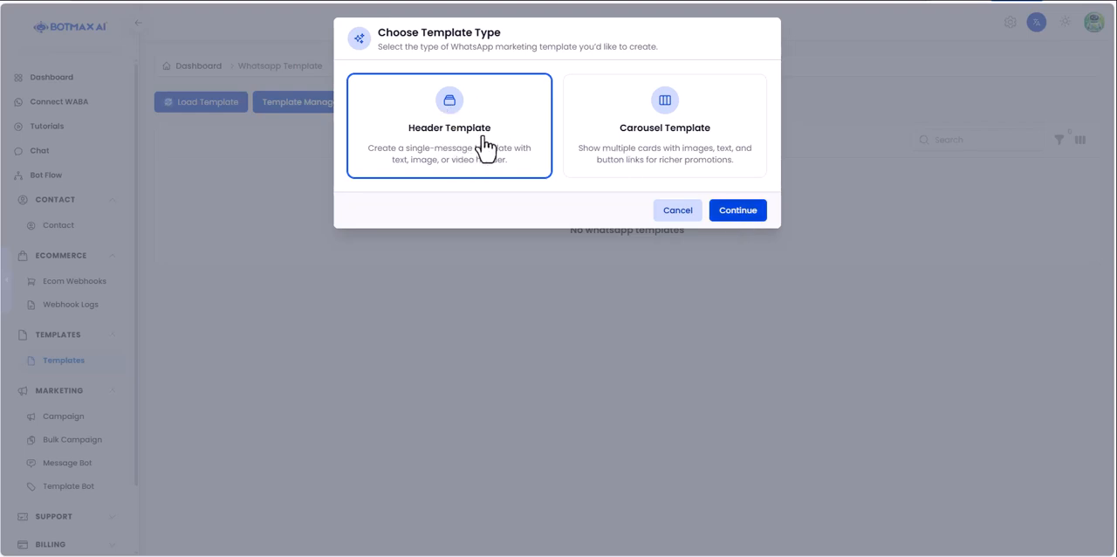
pyautogui.click(753, 212)
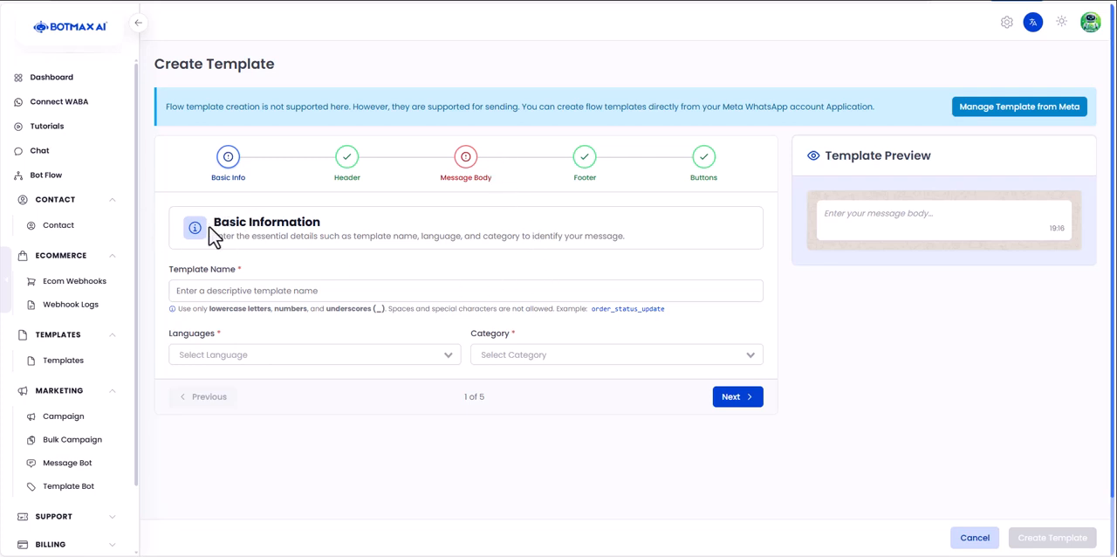
pyautogui.moveTo(211, 224); pyautogui.dragTo(301, 230)
pyautogui.click(236, 291)
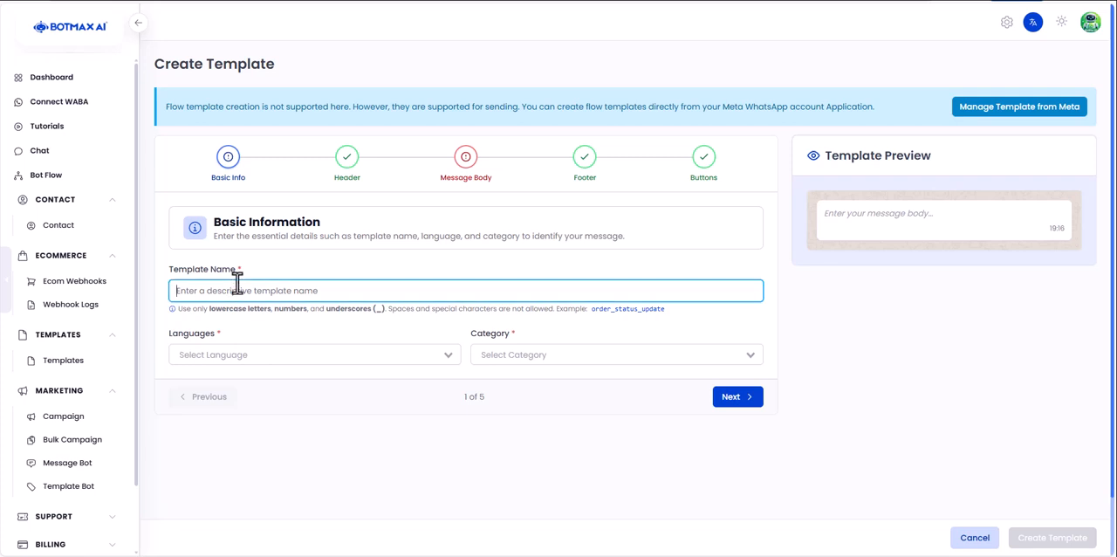
pyautogui.write('test')
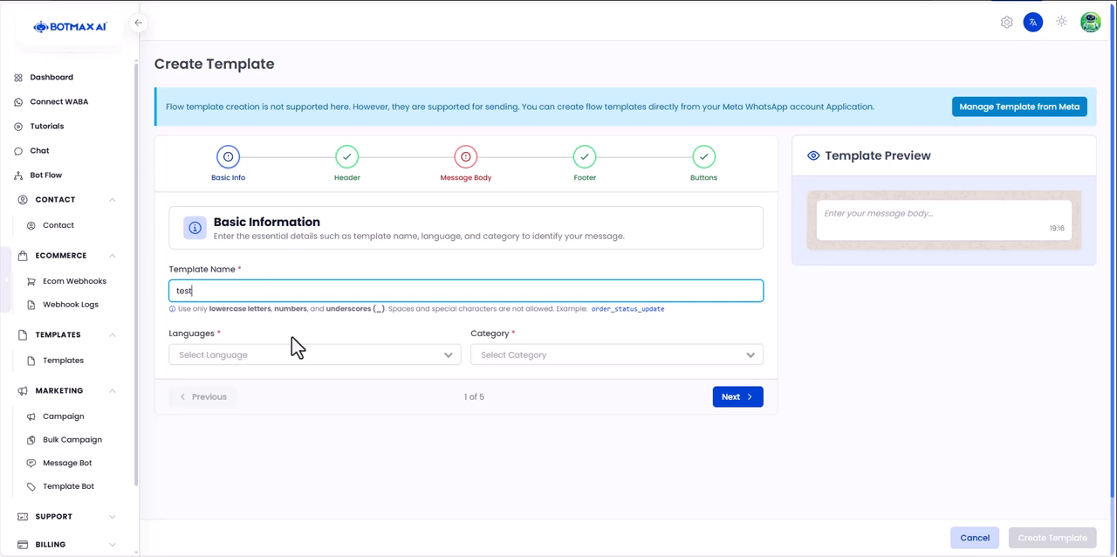
# - Set the template's language to English
pyautogui.click(299, 349)
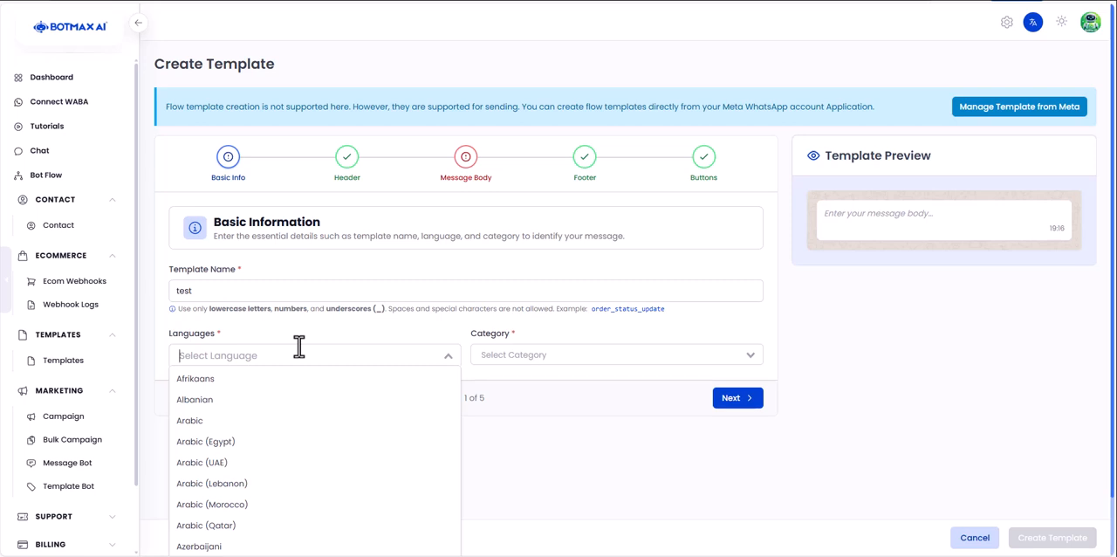
pyautogui.scroll(-10, 296, 459)
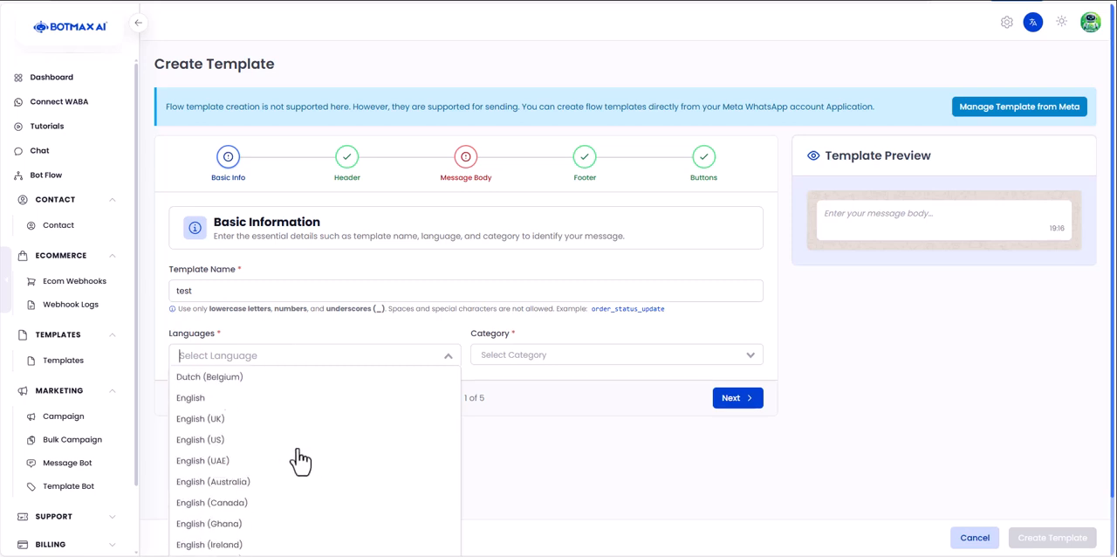
pyautogui.scroll(-2, 293, 436)
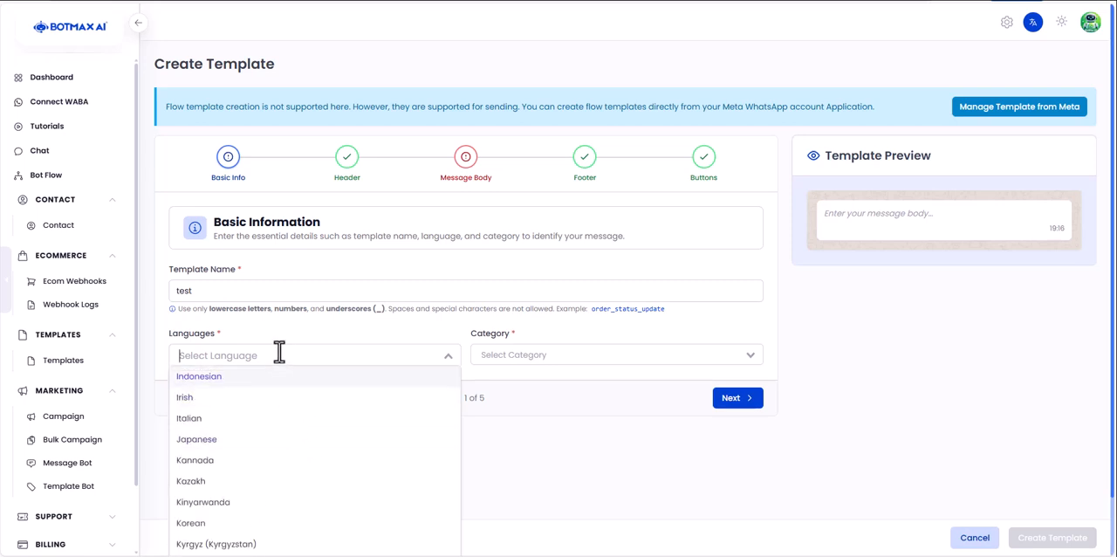
pyautogui.write('englisj')
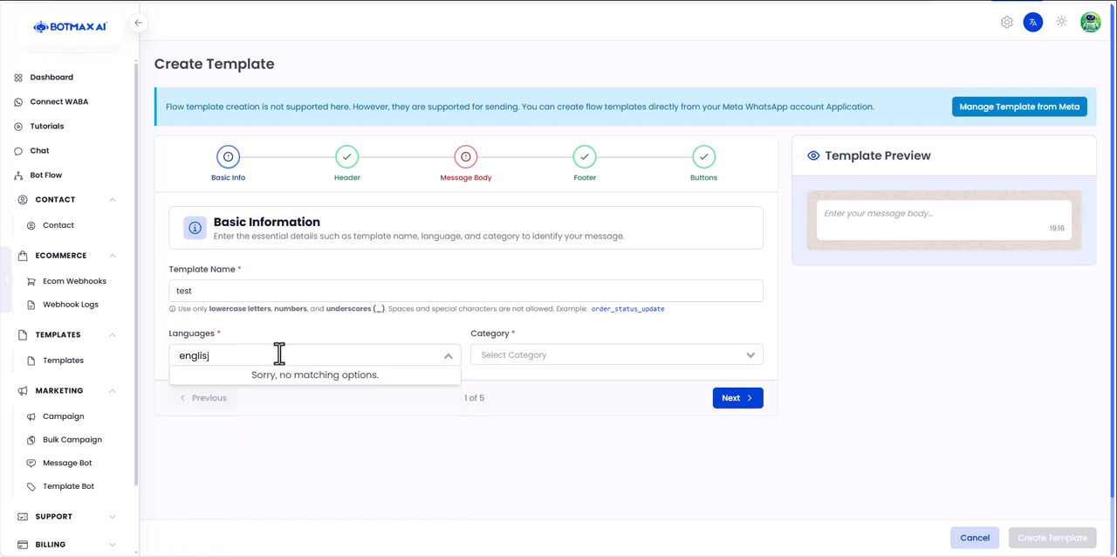
pyautogui.press('BackSpace')
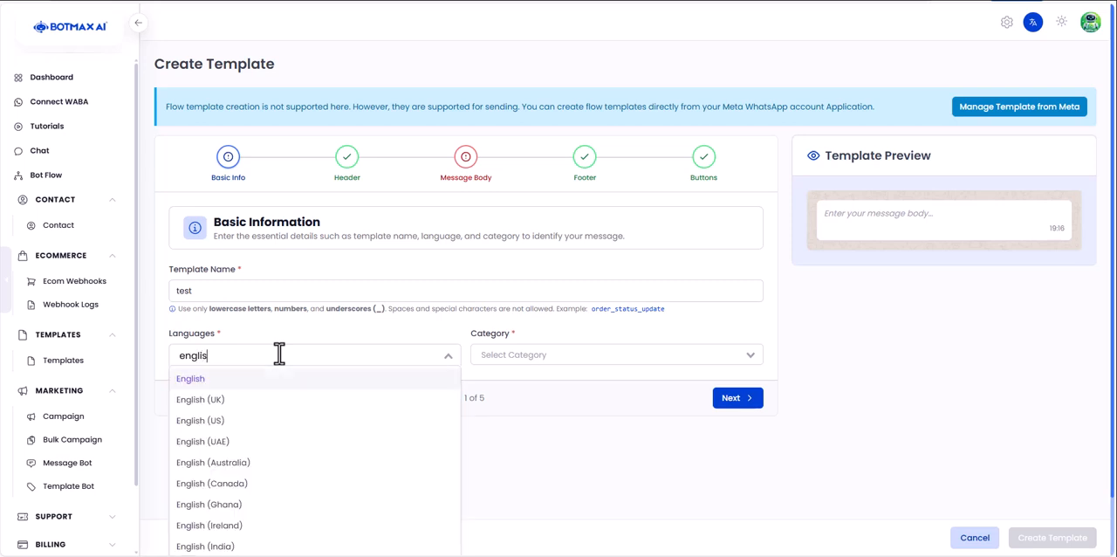
pyautogui.click(256, 378)
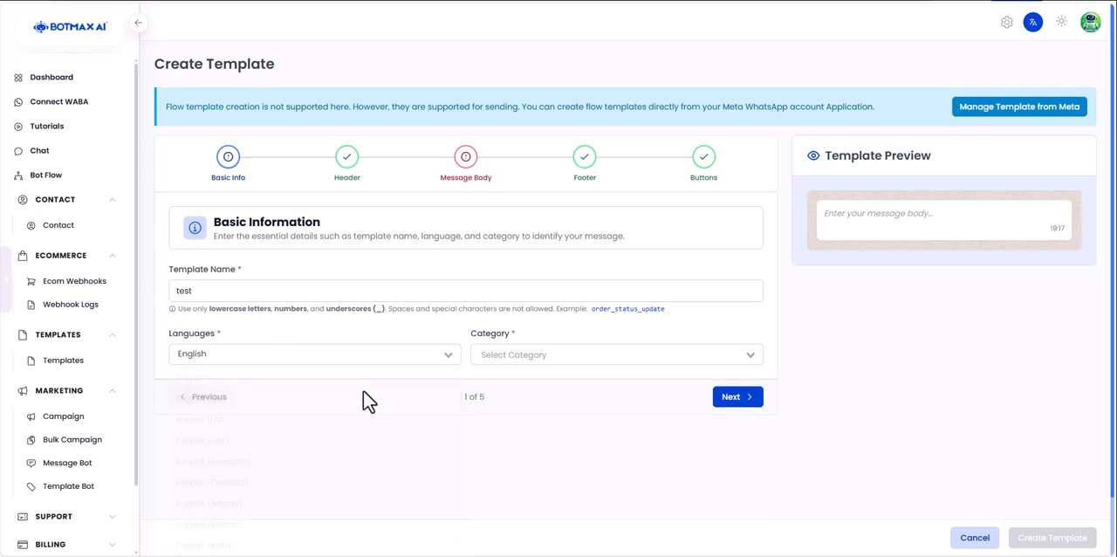
pyautogui.moveTo(194, 343); pyautogui.dragTo(242, 355)
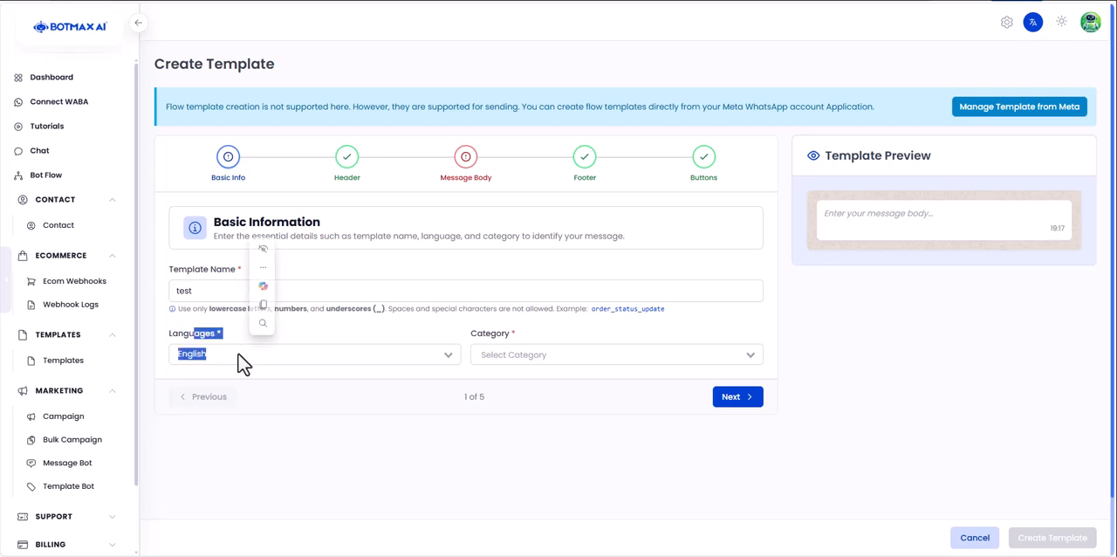
pyautogui.click(275, 412)
# - Set the template's category to Utility and continue to the header configuration
pyautogui.click(626, 358)
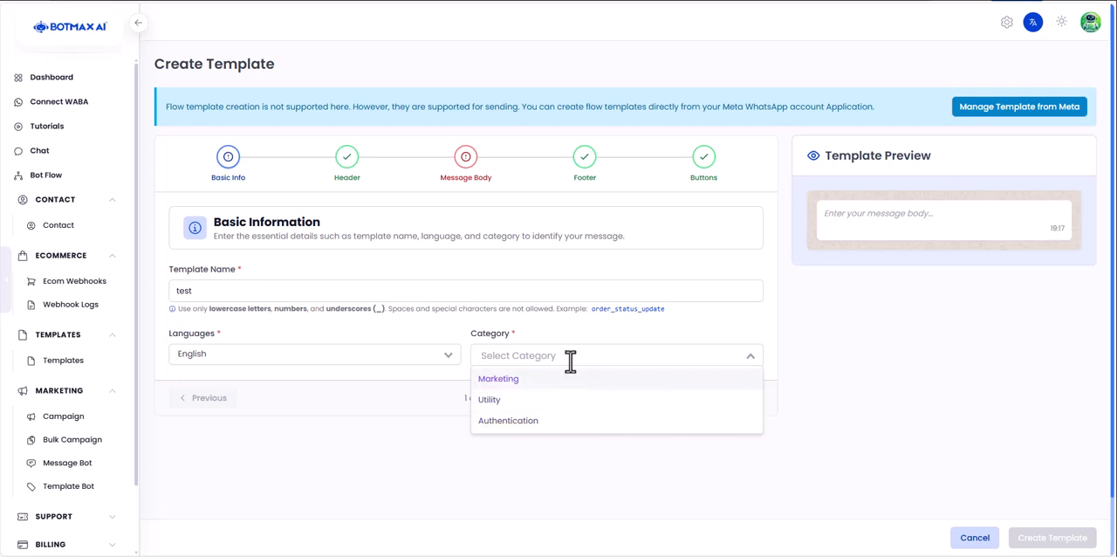
pyautogui.click(553, 404)
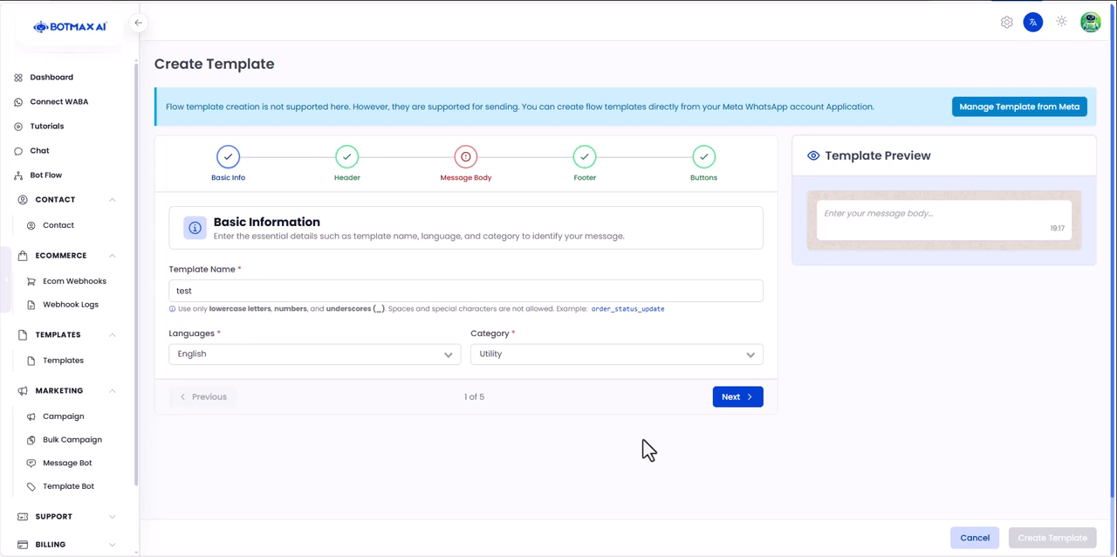
pyautogui.click(733, 398)
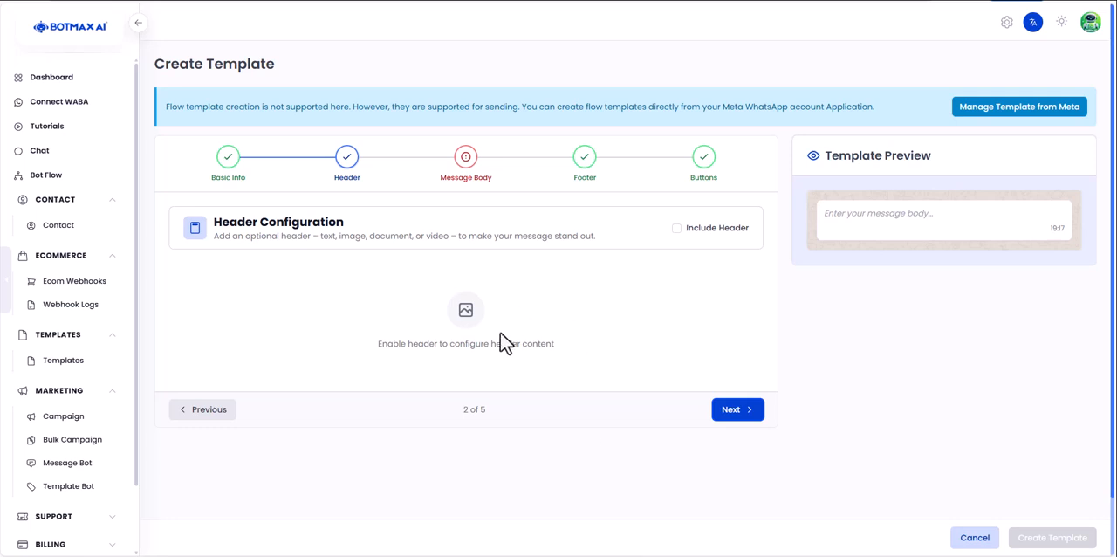
# - Read the header configuration description, look at the message body stage, and return to the header stage
pyautogui.moveTo(212, 220); pyautogui.dragTo(331, 220)
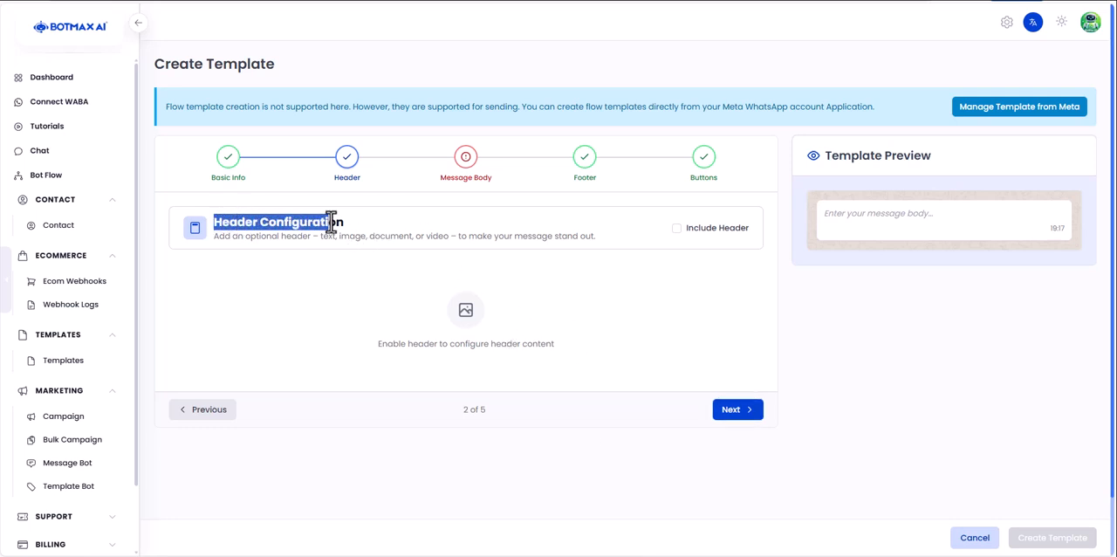
pyautogui.click(812, 291)
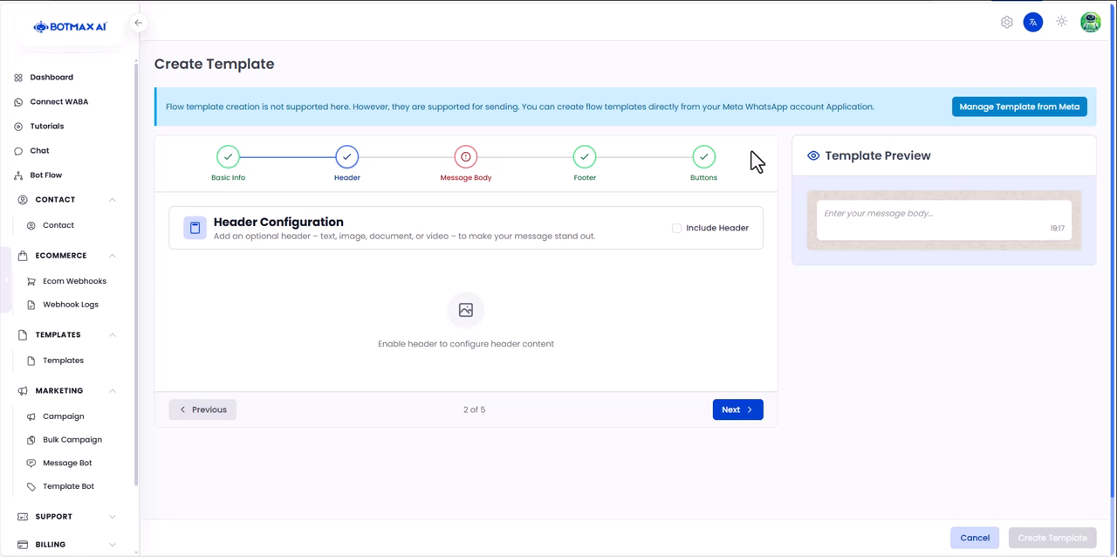
pyautogui.doubleClick(343, 240)
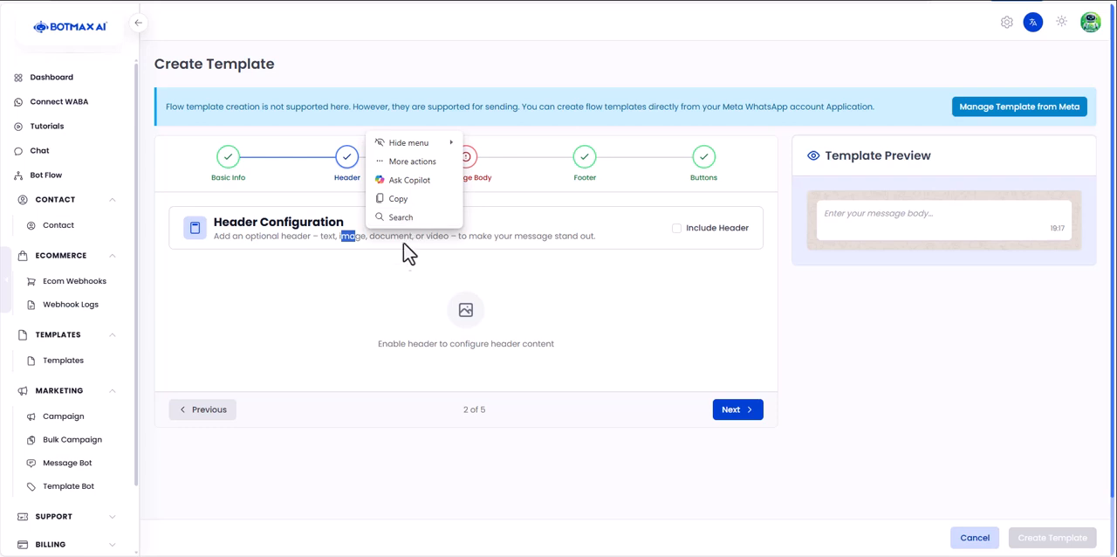
pyautogui.moveTo(349, 236); pyautogui.dragTo(446, 247)
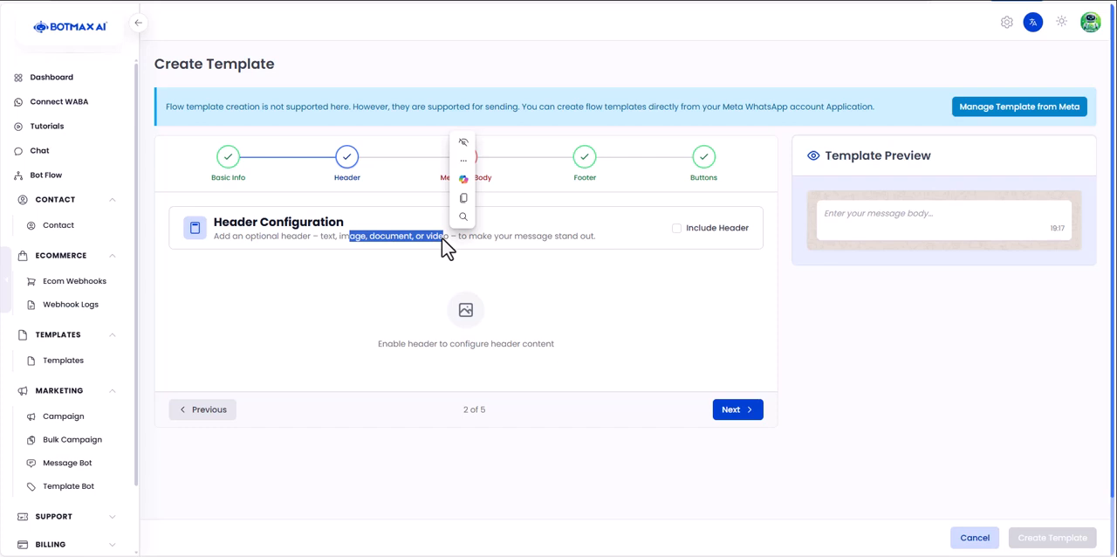
pyautogui.click(735, 411)
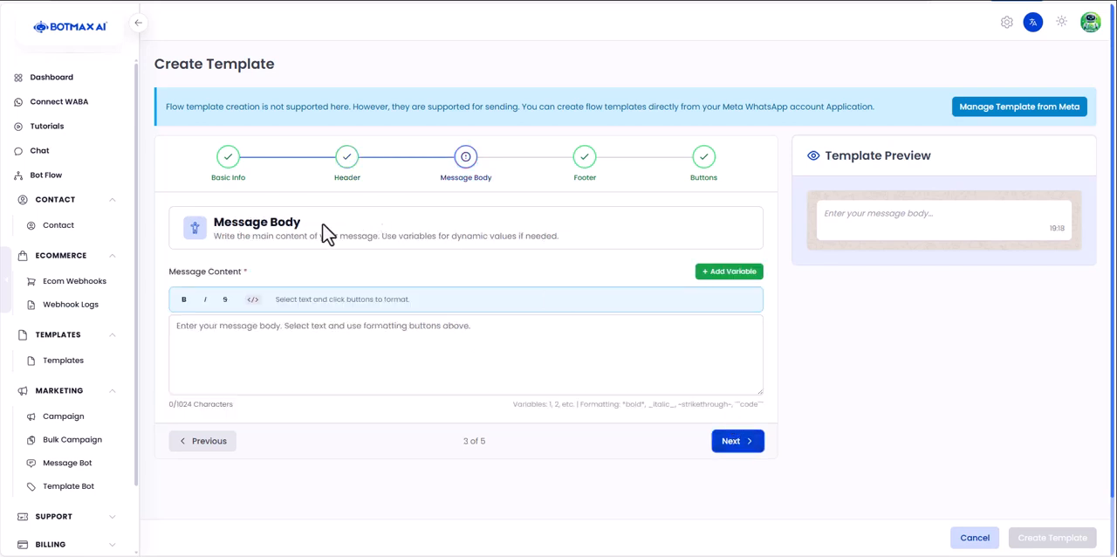
pyautogui.moveTo(265, 222); pyautogui.dragTo(302, 222)
pyautogui.click(210, 442)
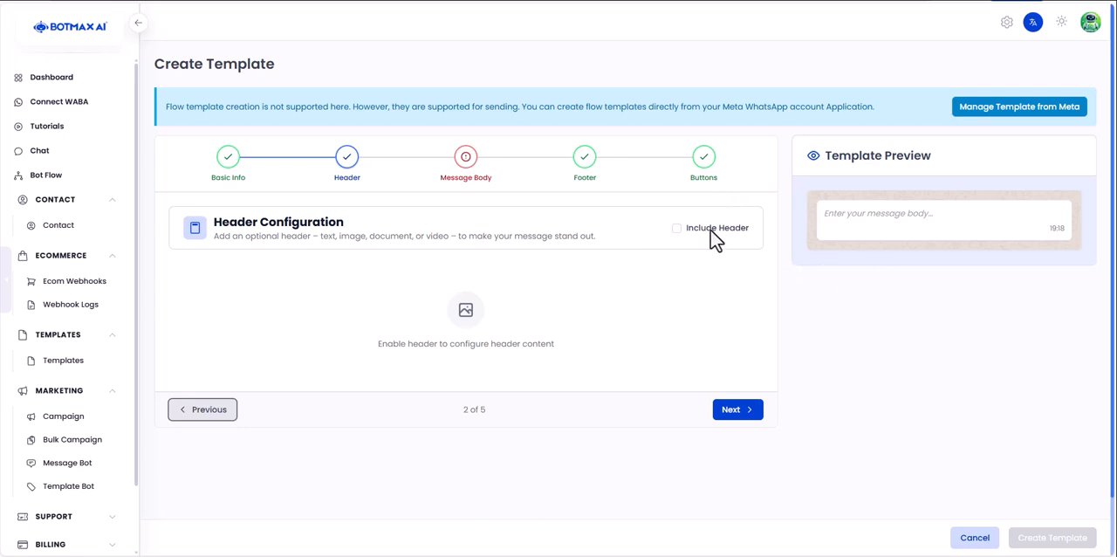
# - Include a header in the template and choose Text as its type
pyautogui.moveTo(697, 233); pyautogui.dragTo(748, 236)
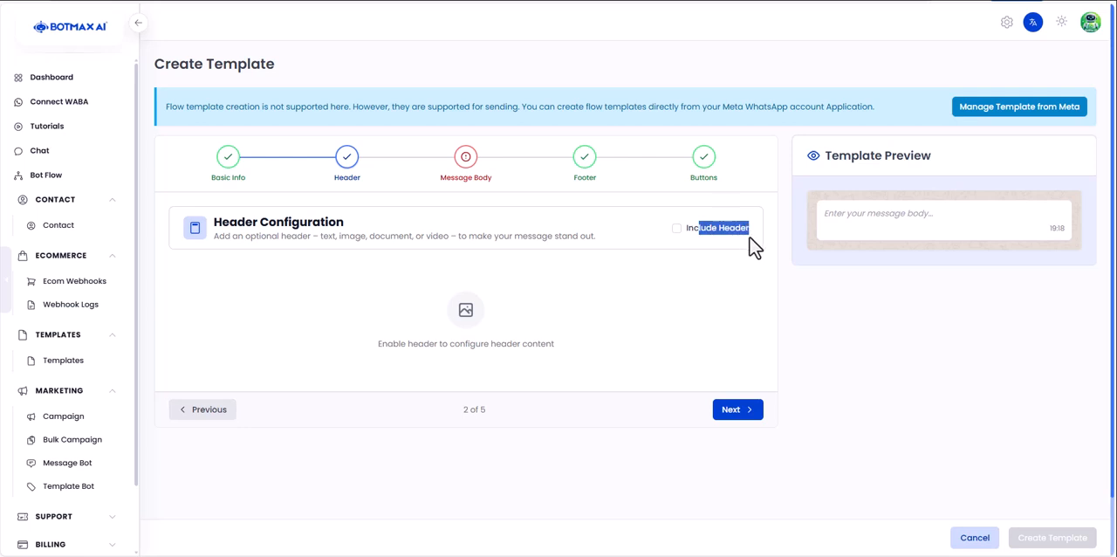
pyautogui.click(678, 229)
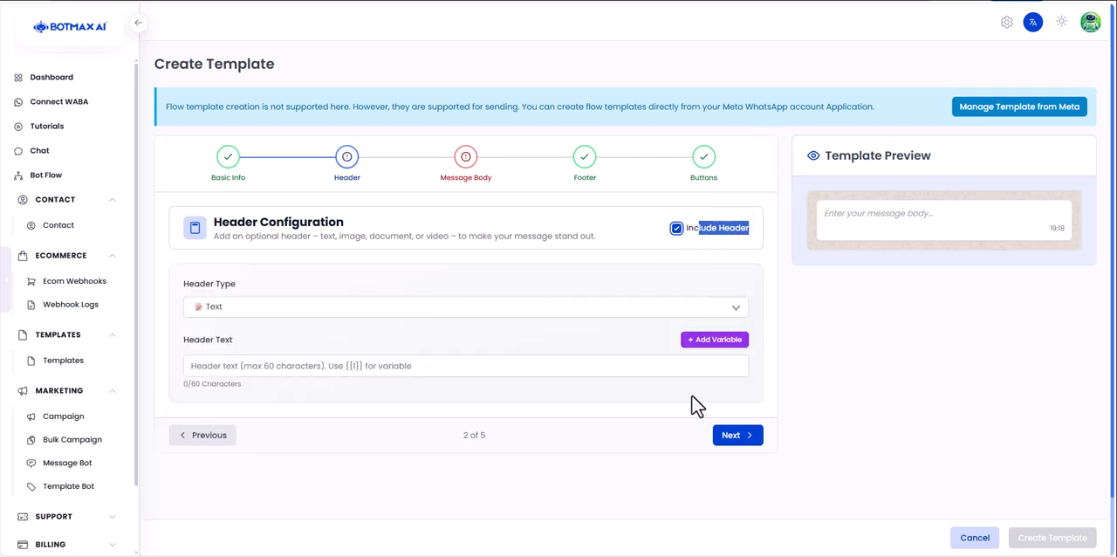
pyautogui.click(262, 309)
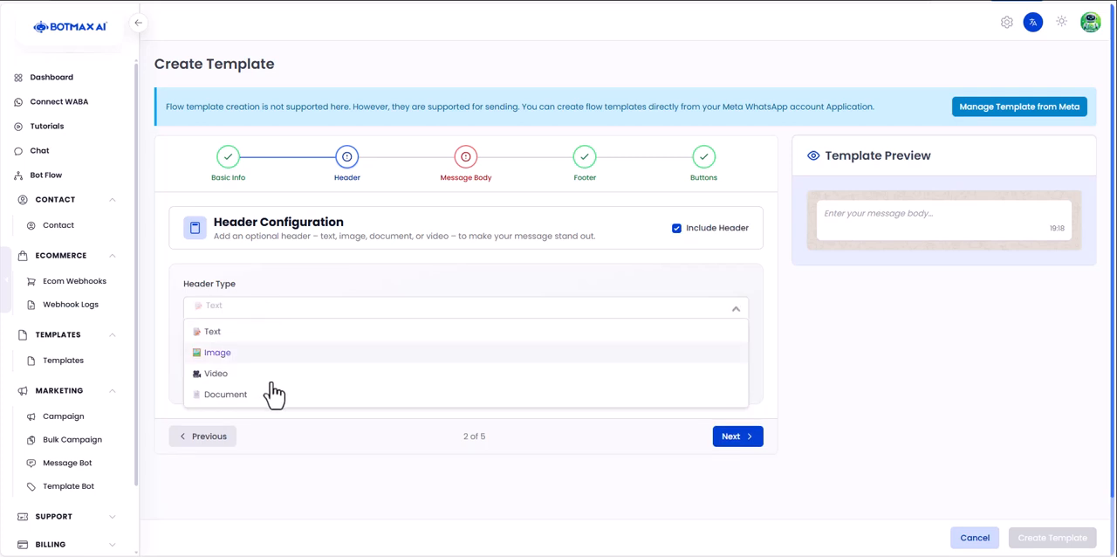
pyautogui.click(252, 332)
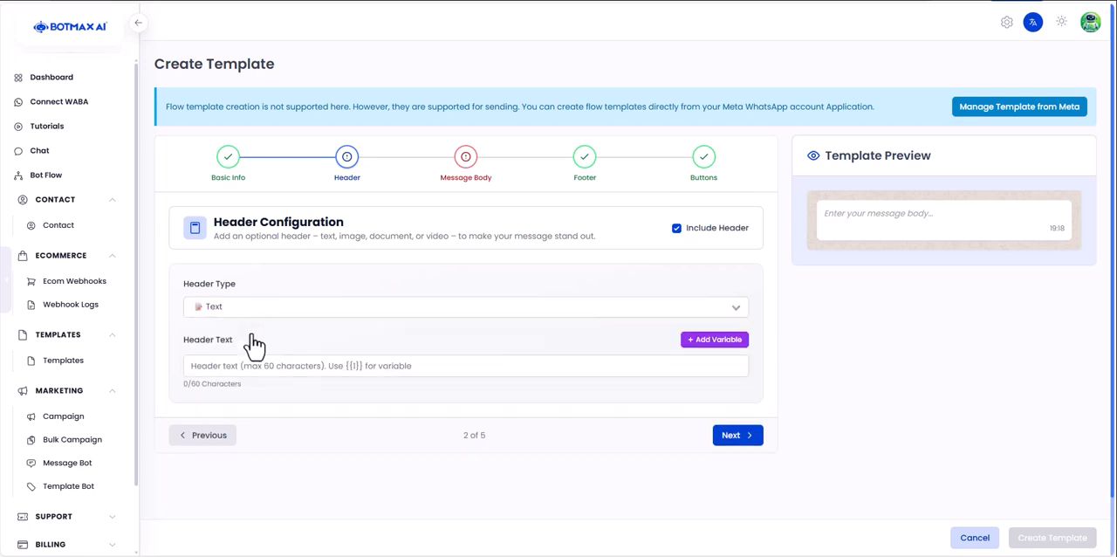
# - Enter "sdasdas" as the header text and check it in the template preview
pyautogui.click(275, 360)
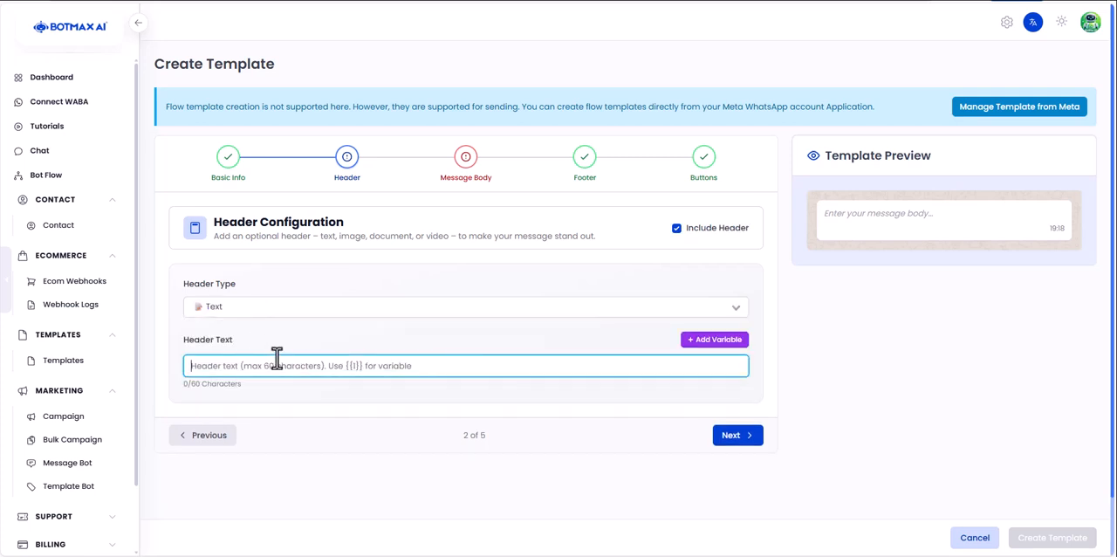
pyautogui.write('sdasdas')
pyautogui.moveTo(878, 218); pyautogui.dragTo(826, 218)
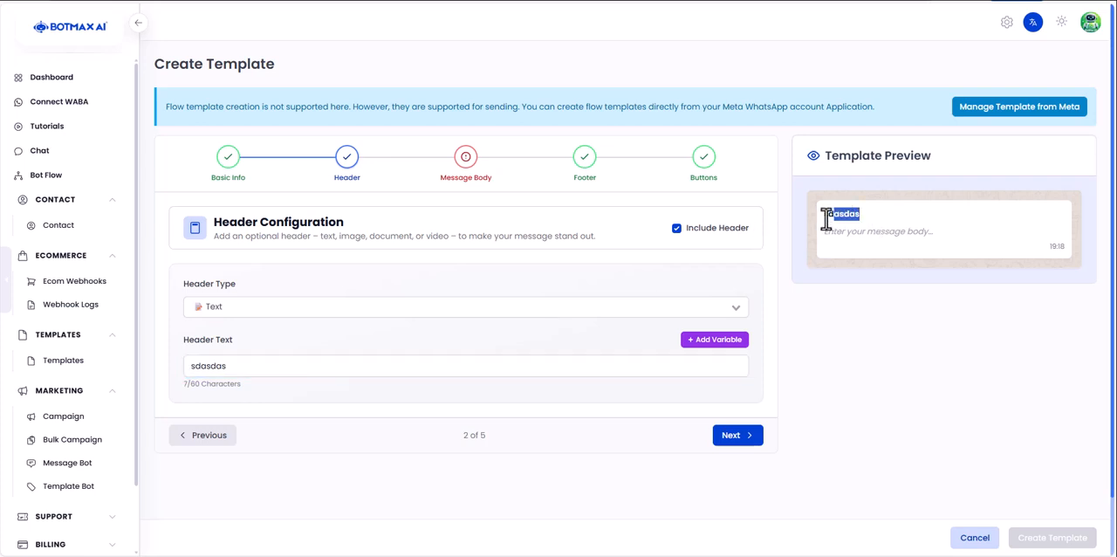
pyautogui.click(828, 227)
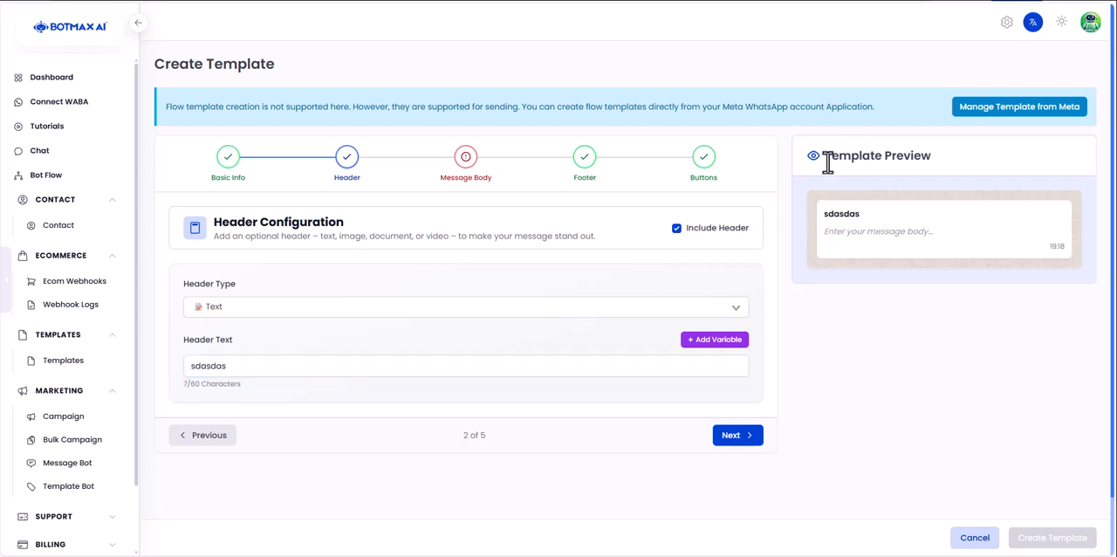
pyautogui.moveTo(826, 164); pyautogui.dragTo(932, 161)
pyautogui.click(899, 224)
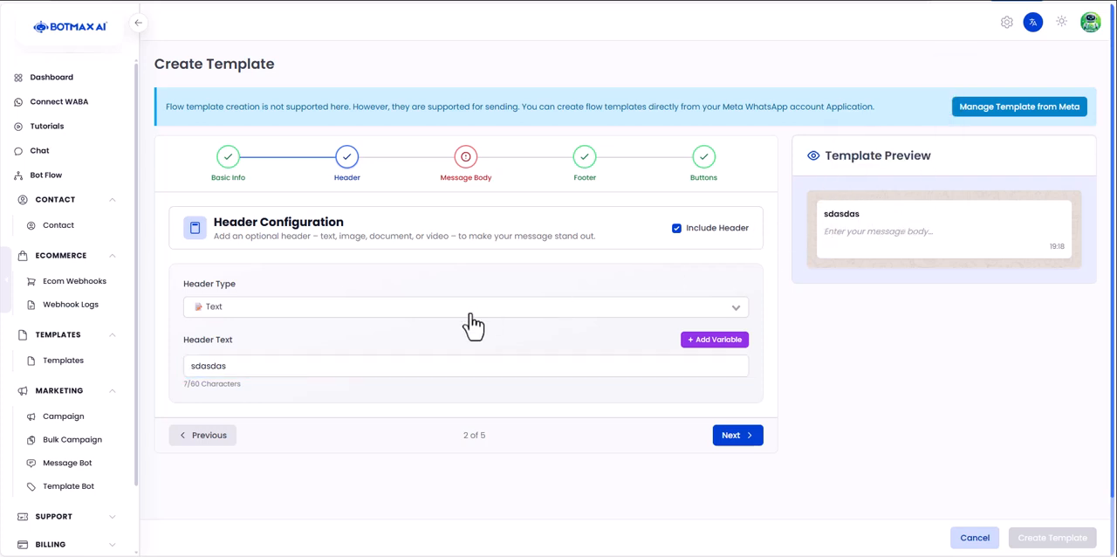
# - Change the header type to Image and look at the image upload and URL options
pyautogui.click(370, 310)
pyautogui.click(361, 353)
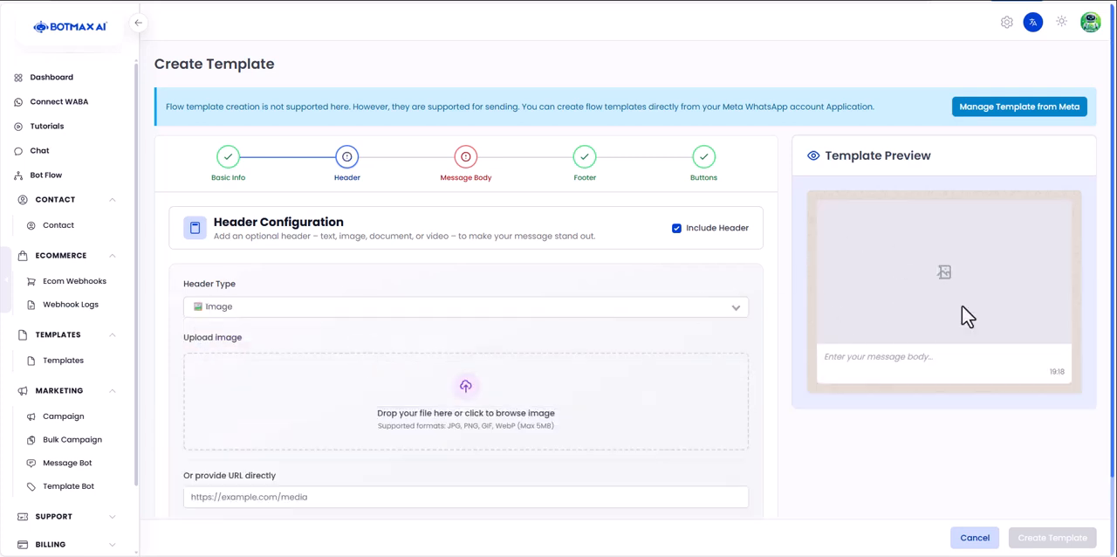
pyautogui.scroll(-1, 463, 399)
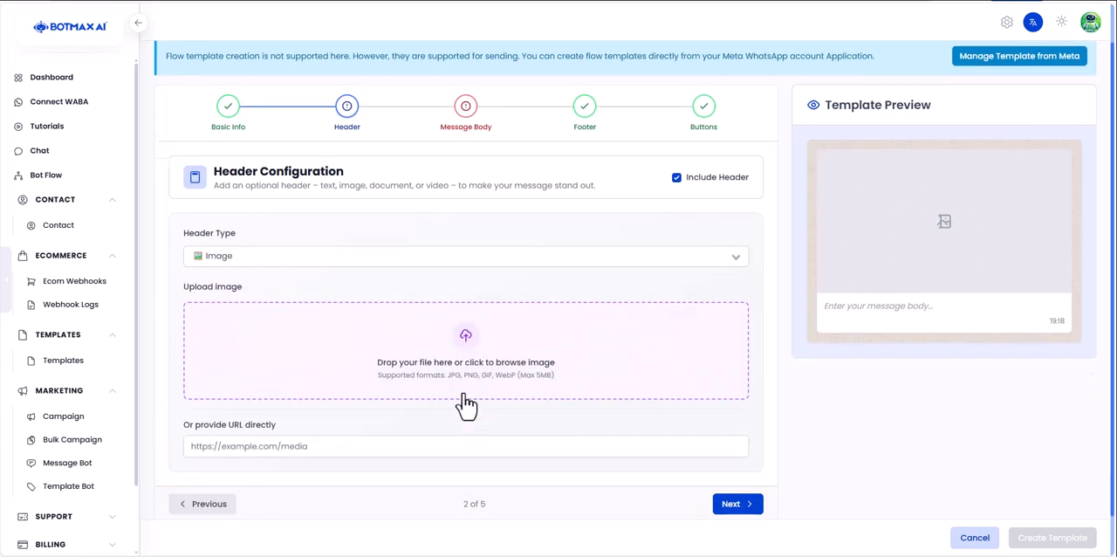
pyautogui.click(302, 438)
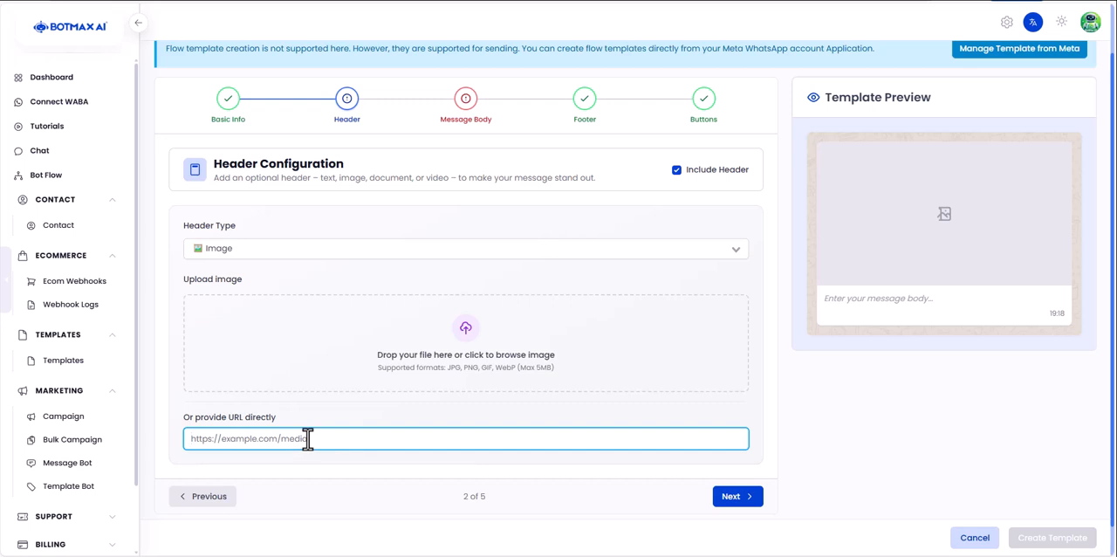
# - Switch the header type to Video and look at its upload and direct URL options
pyautogui.click(310, 269)
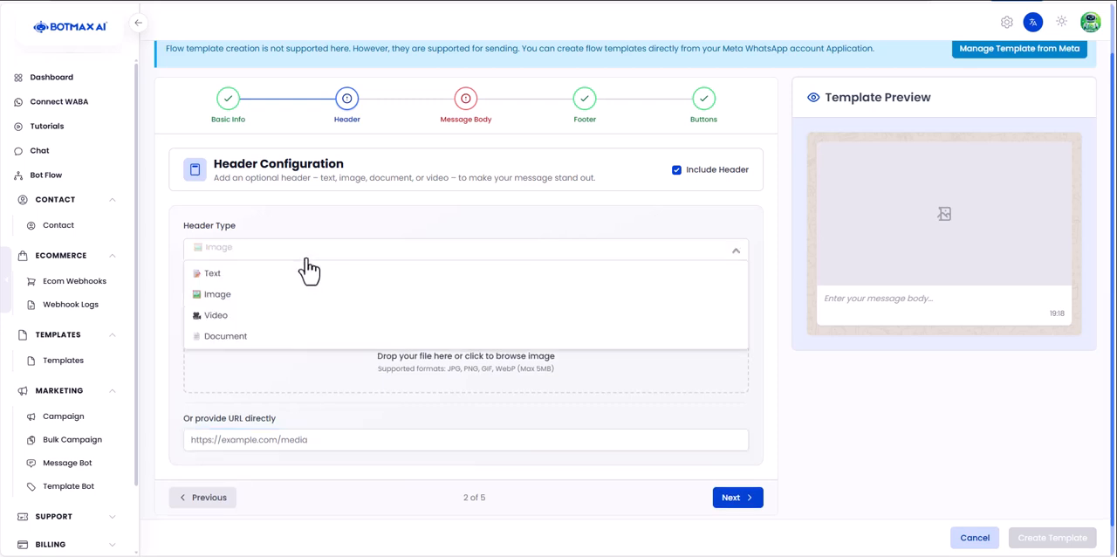
pyautogui.click(291, 318)
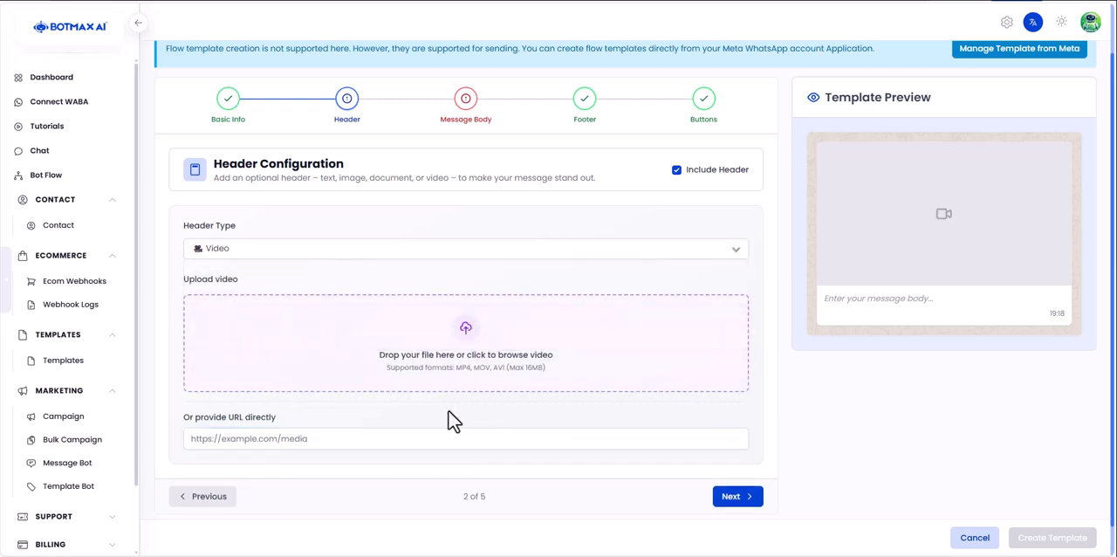
pyautogui.click(412, 441)
pyautogui.moveTo(278, 420); pyautogui.dragTo(233, 419)
pyautogui.click(202, 428)
pyautogui.click(274, 436)
# - Set the header type to Document and go to the field for the document's direct URL
pyautogui.click(310, 251)
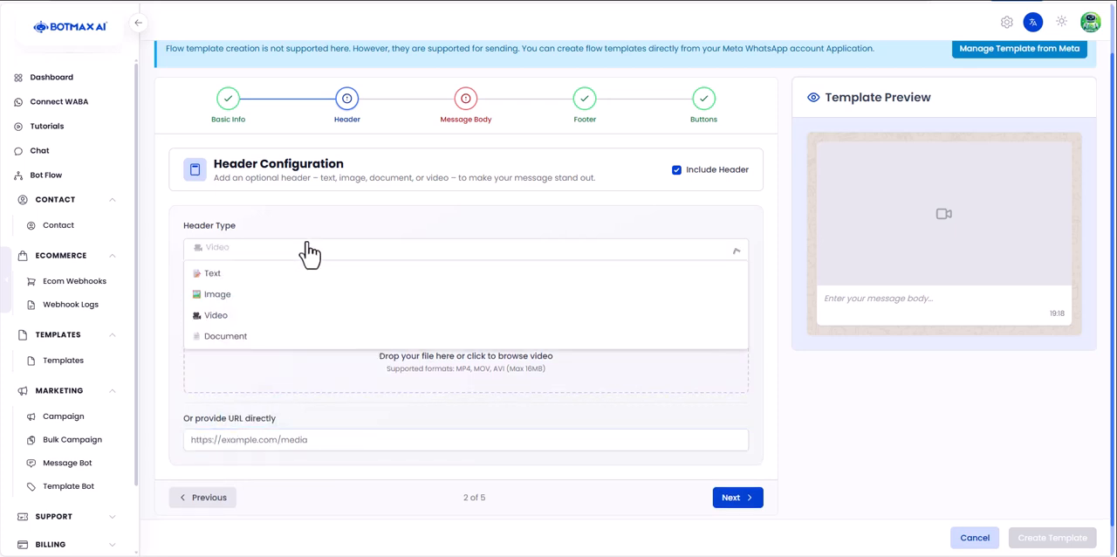
pyautogui.click(304, 338)
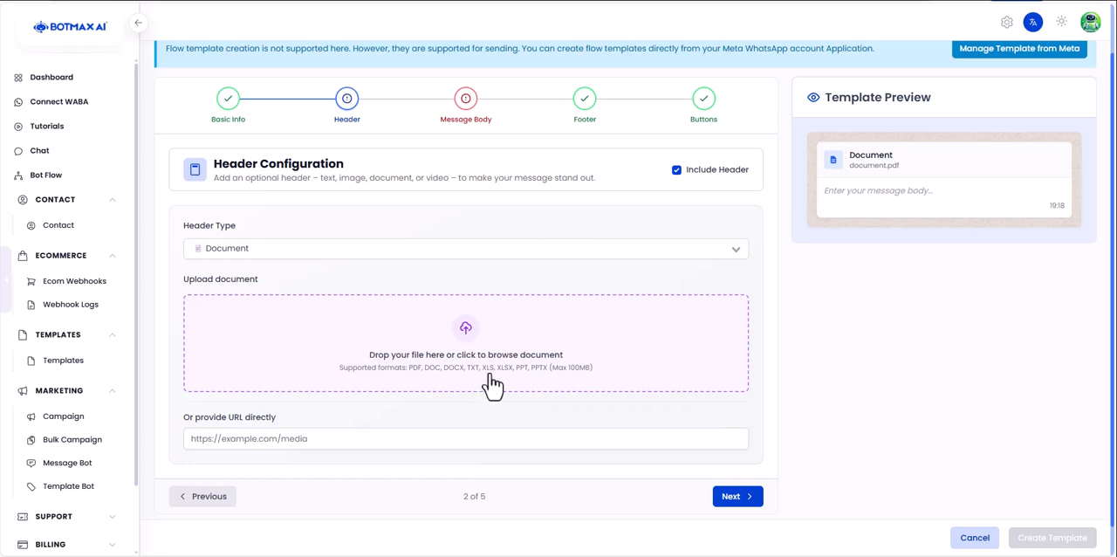
pyautogui.click(309, 437)
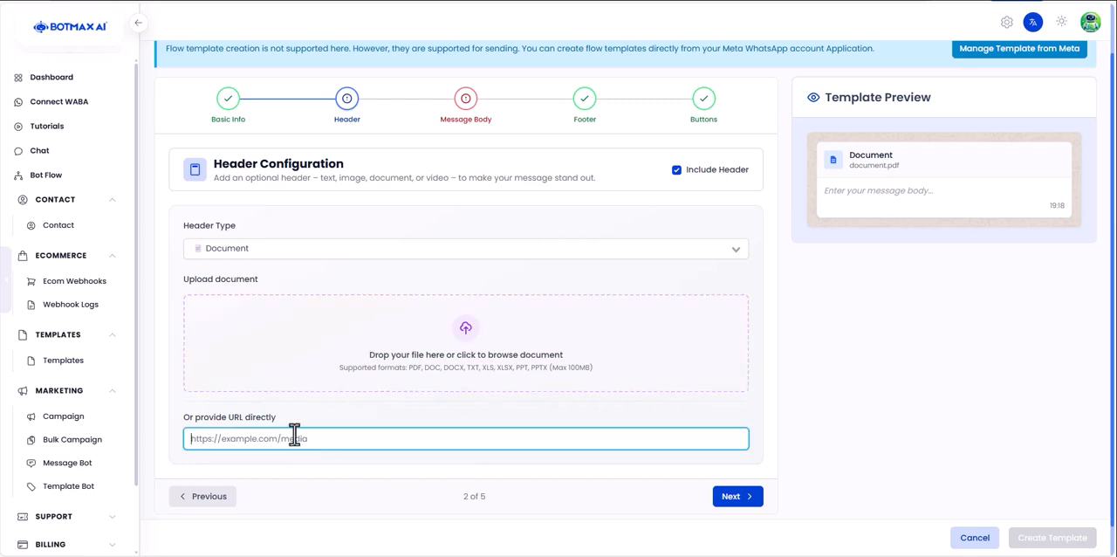
# - Set the header type to Image, upload "Untitled design (16).png" and check it in the template preview
pyautogui.moveTo(190, 421); pyautogui.dragTo(260, 424)
pyautogui.click(291, 440)
pyautogui.click(344, 253)
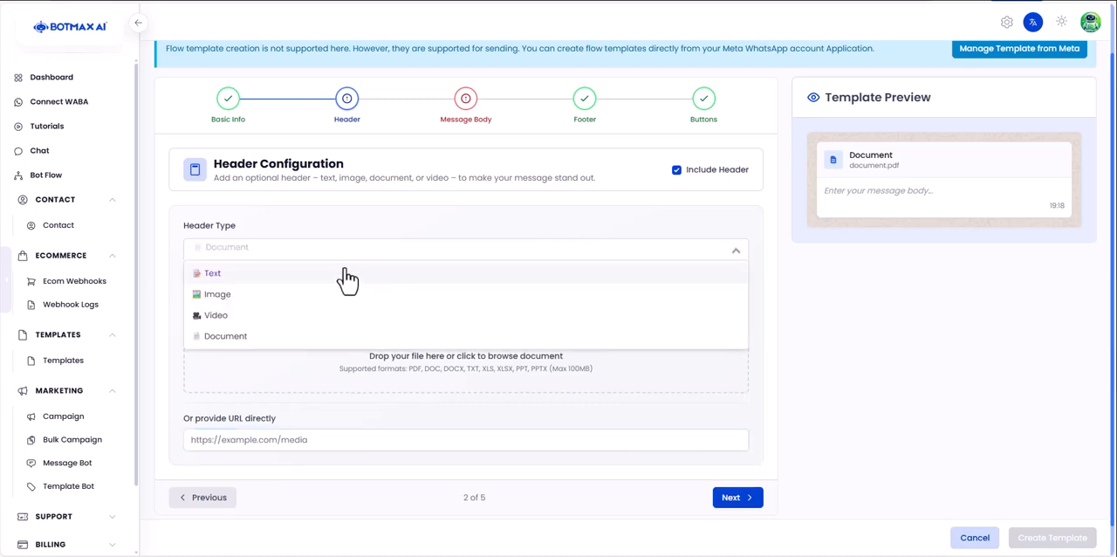
pyautogui.click(344, 294)
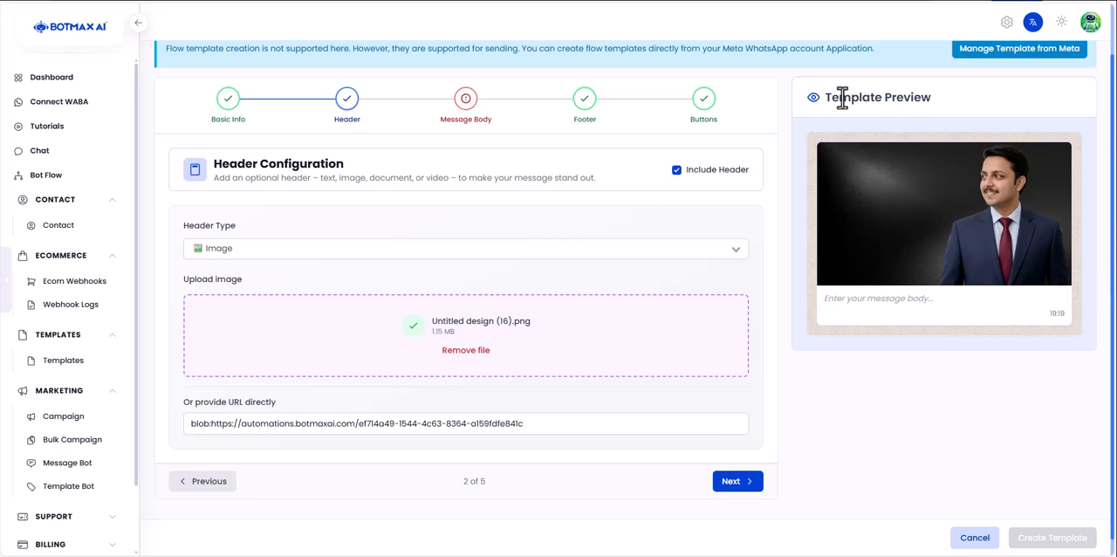
pyautogui.moveTo(836, 95); pyautogui.dragTo(923, 202)
pyautogui.click(890, 308)
# - Look over the header type options, keep Image and continue to the message body
pyautogui.click(357, 251)
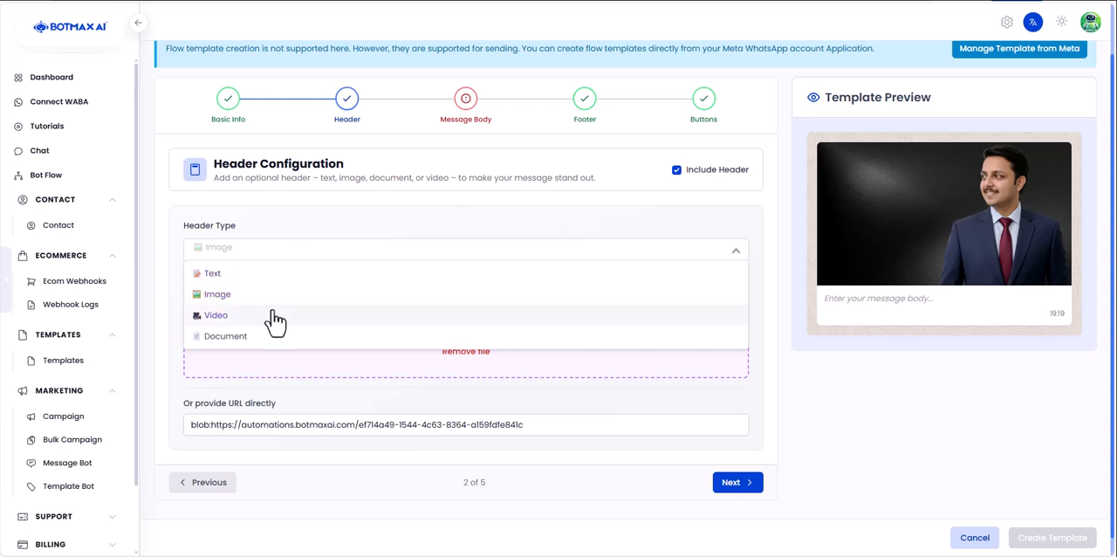
pyautogui.click(585, 513)
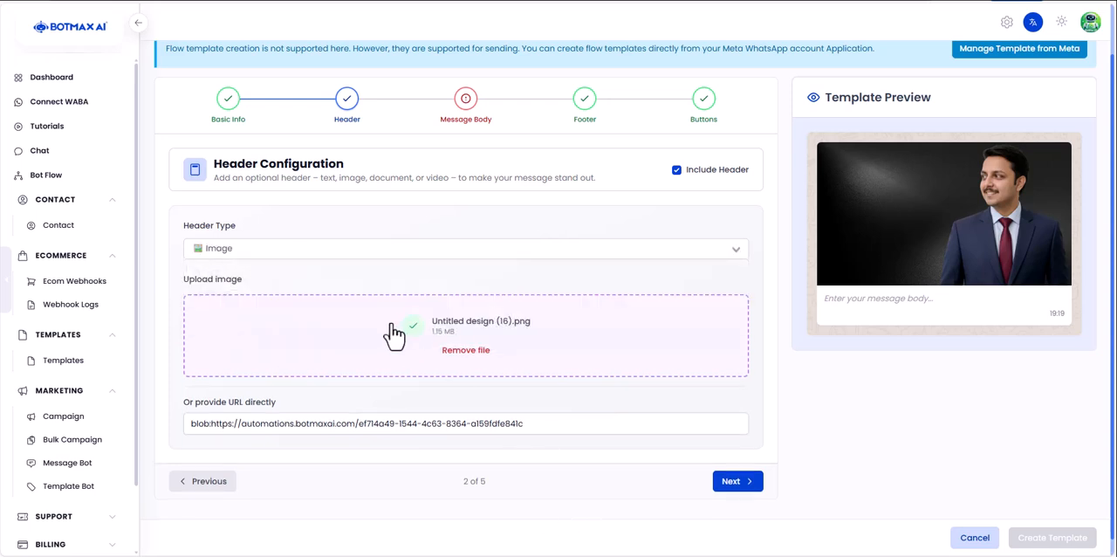
pyautogui.click(749, 484)
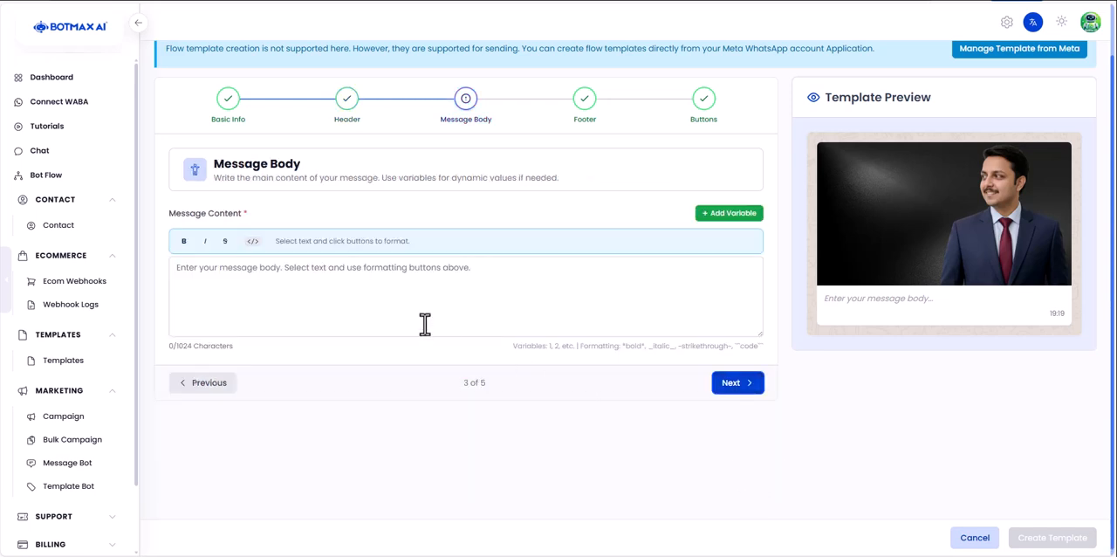
# - Start the message content with the greeting "Hi {{1}}," using an added variable for the recipient
pyautogui.click(422, 270)
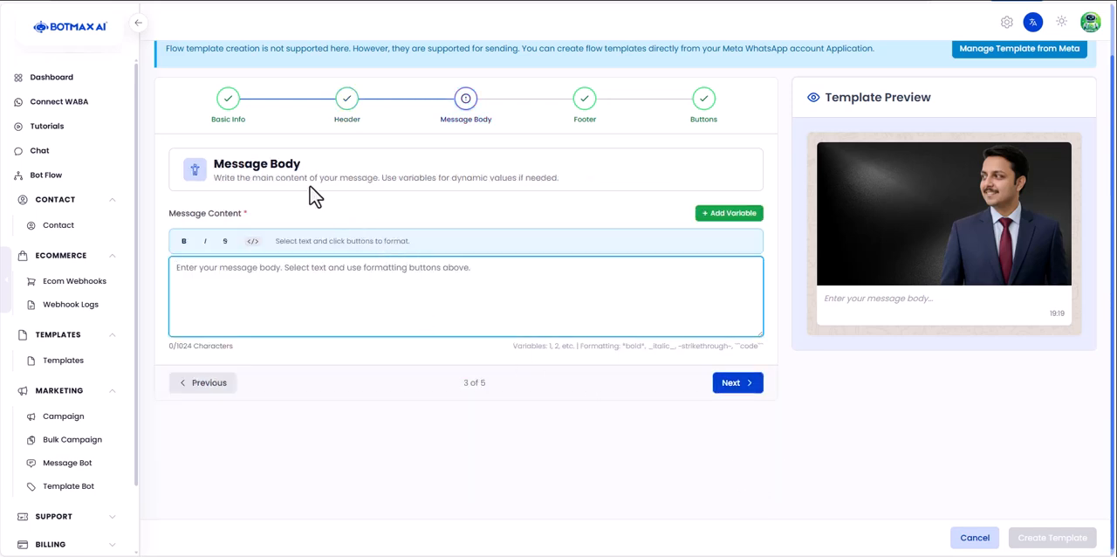
pyautogui.click(831, 298)
pyautogui.moveTo(831, 298); pyautogui.dragTo(935, 317)
pyautogui.click(350, 270)
pyautogui.write('Hi')
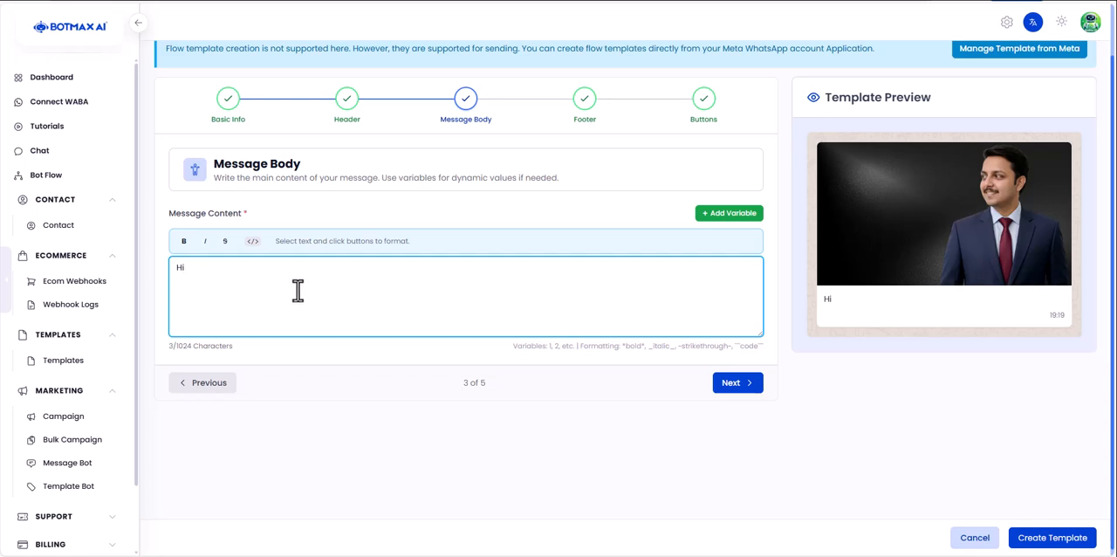
pyautogui.click(716, 219)
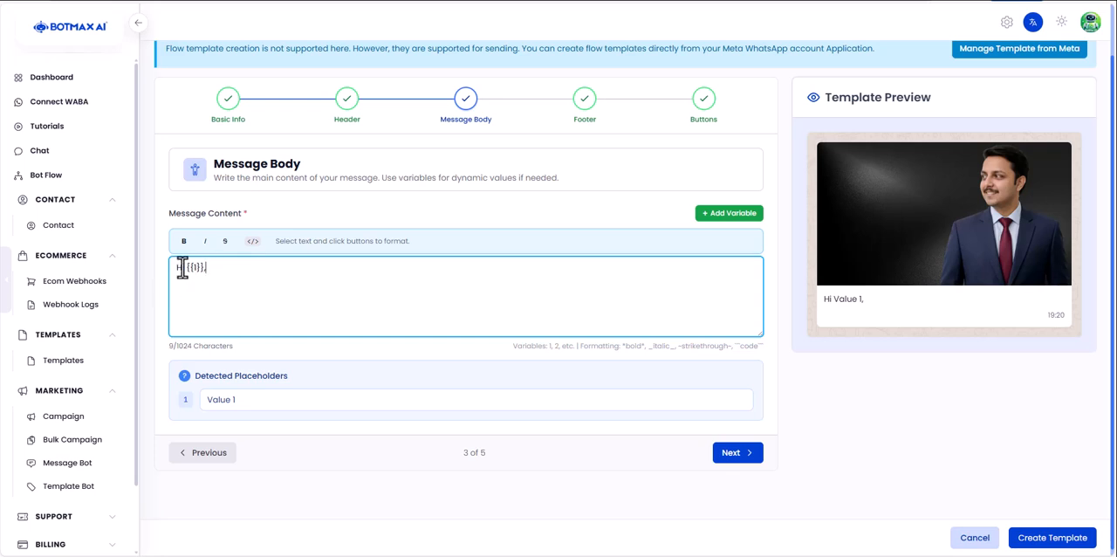
# - Examine the {{1}} variable and its place in the greeting line of the message content
pyautogui.moveTo(186, 269); pyautogui.dragTo(202, 271)
pyautogui.click(219, 274)
pyautogui.moveTo(220, 272); pyautogui.dragTo(176, 271)
pyautogui.click(213, 273)
pyautogui.moveTo(186, 274); pyautogui.dragTo(208, 270)
pyautogui.click(210, 272)
# - Begin a new paragraph below the greeting with "Thankyou for watching the tutorial"
pyautogui.press('Return')
pyautogui.press('Return')
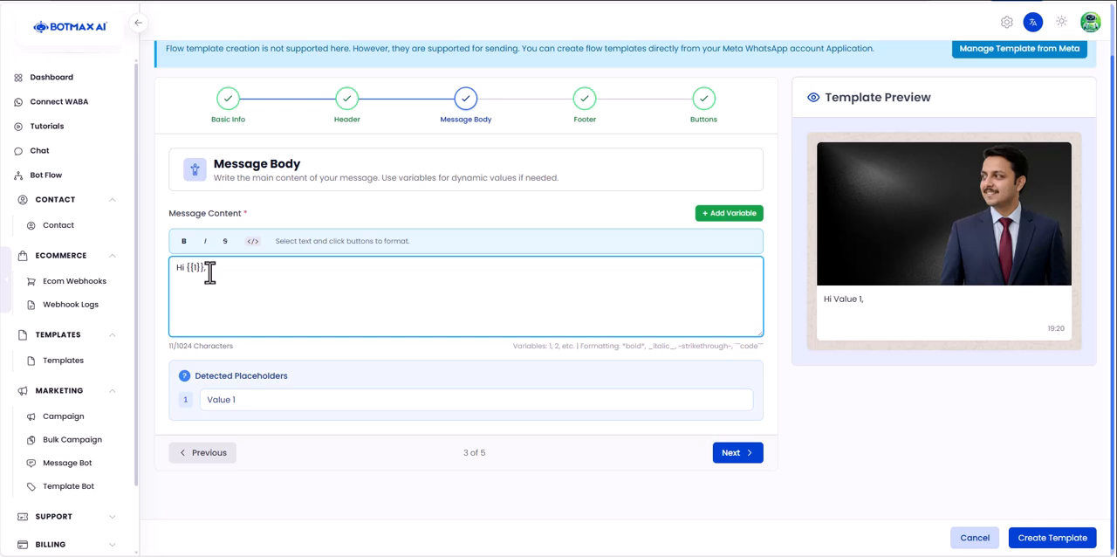
pyautogui.write('Tahank')
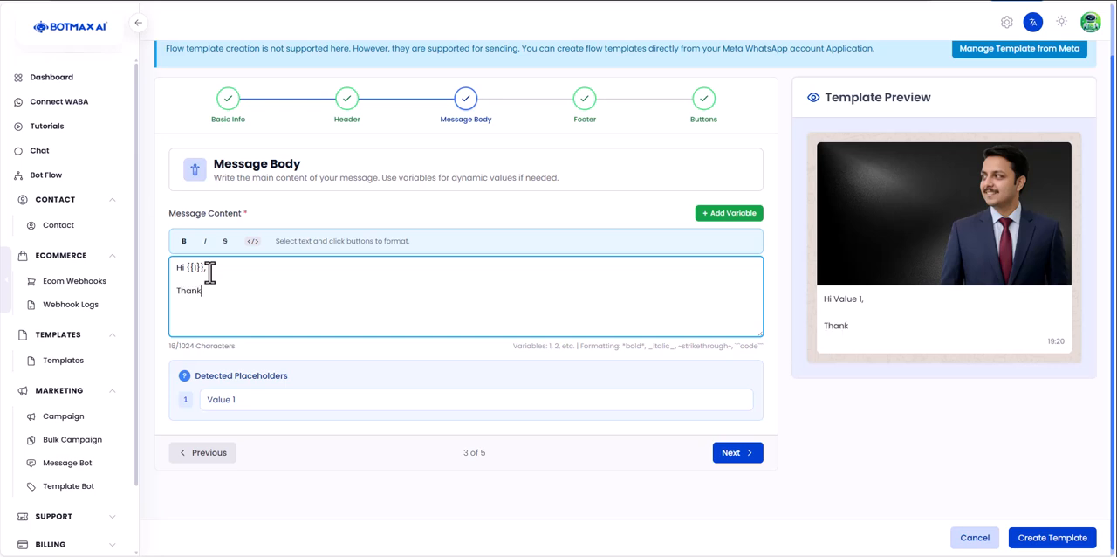
pyautogui.write('you for watching the tu')
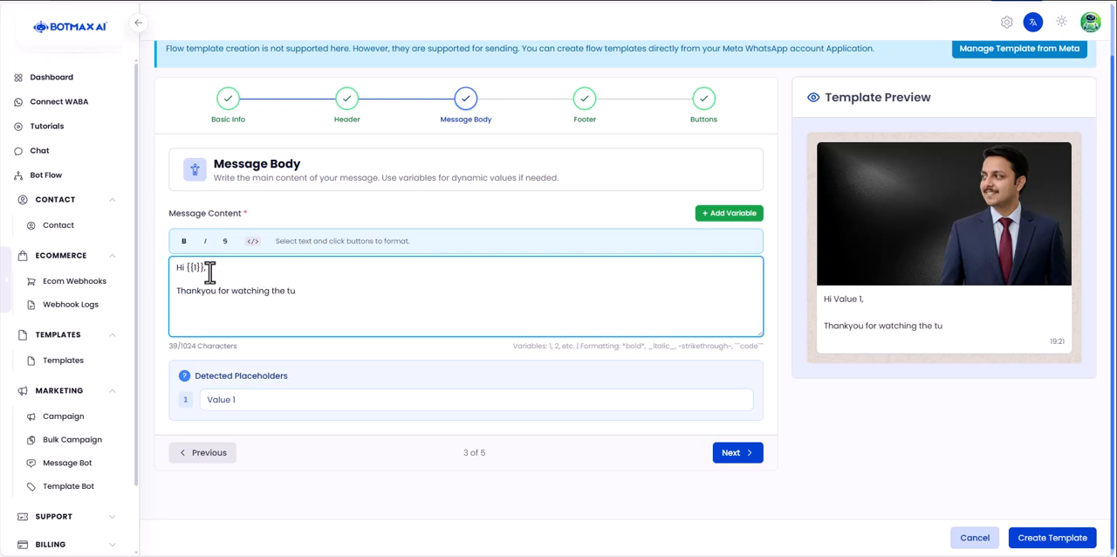
pyautogui.write('torial from ')
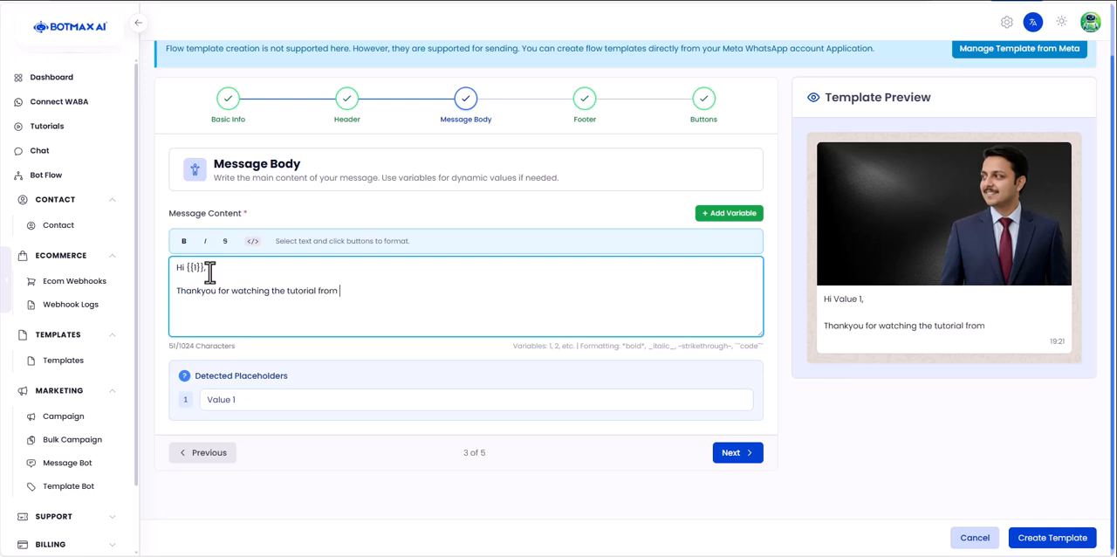
pyautogui.write('botmax')
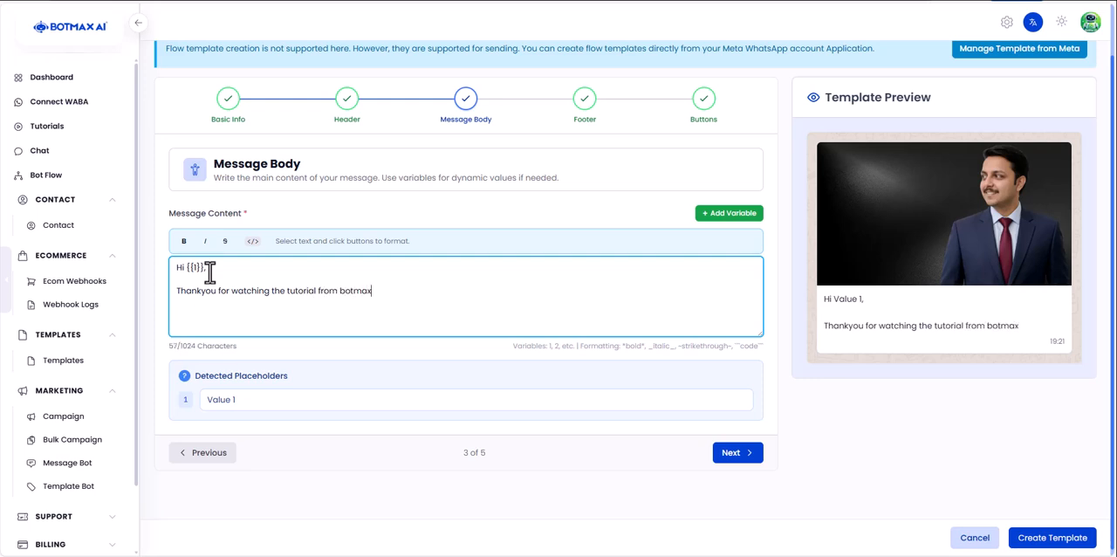
pyautogui.write(' ai for ')
pyautogui.write('How T')
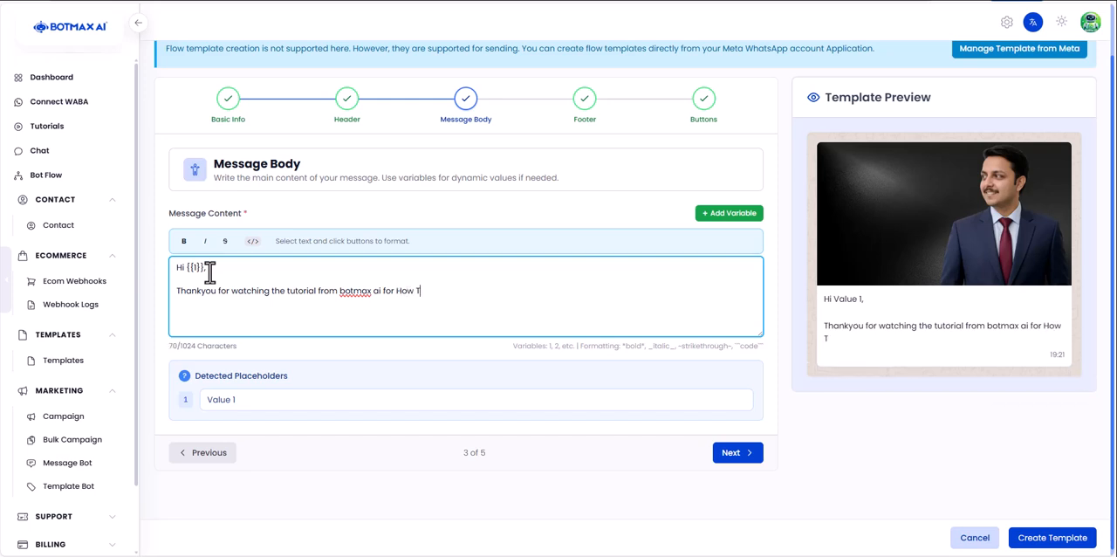
pyautogui.write('o recreate a temp')
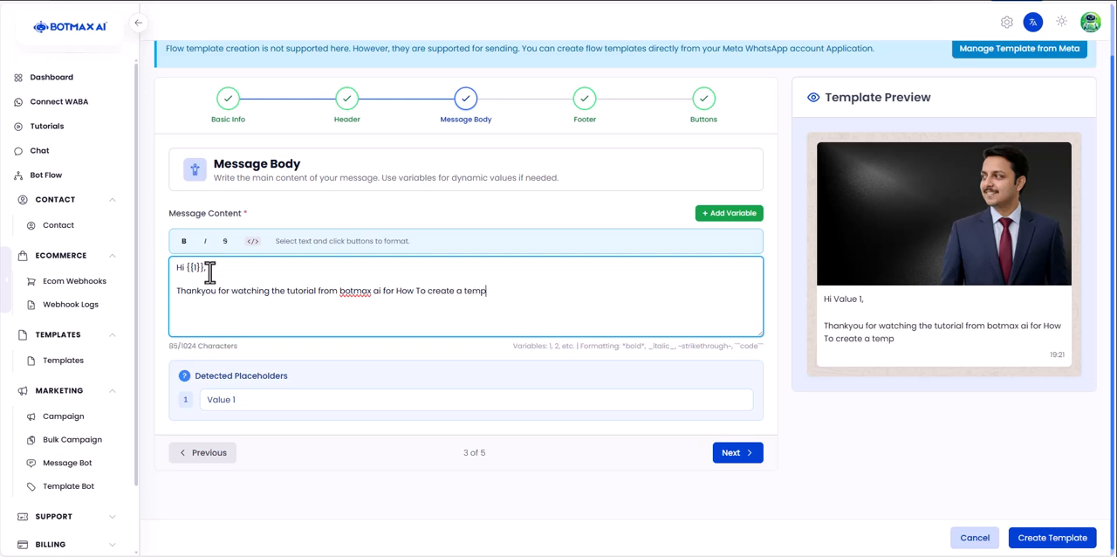
pyautogui.write('late.')
# - Add a separate paragraph reading "For any further information contact our support team."
pyautogui.press('Return')
pyautogui.press('Return')
pyautogui.write('Fo')
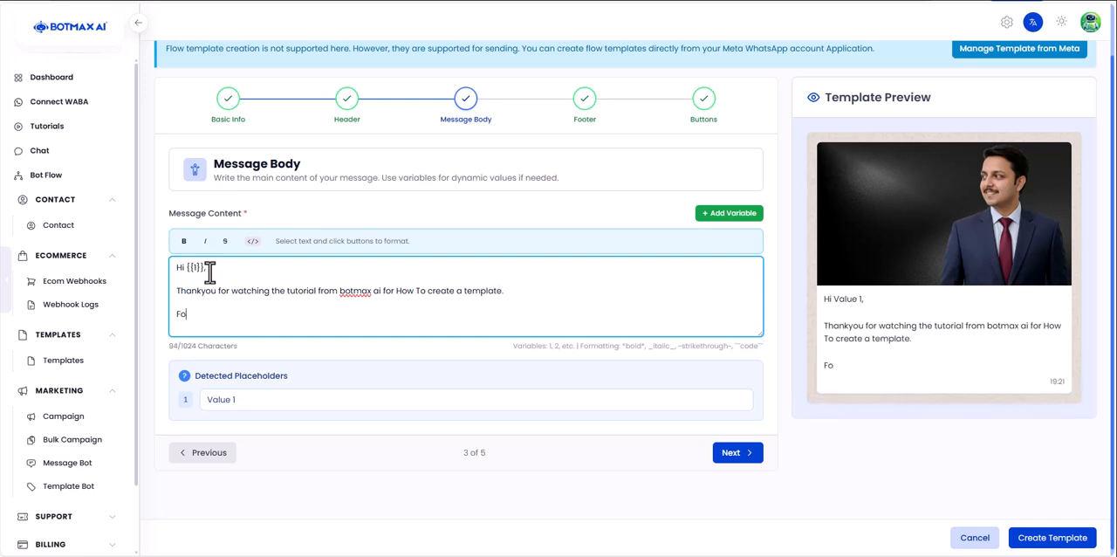
pyautogui.write('r any further inform')
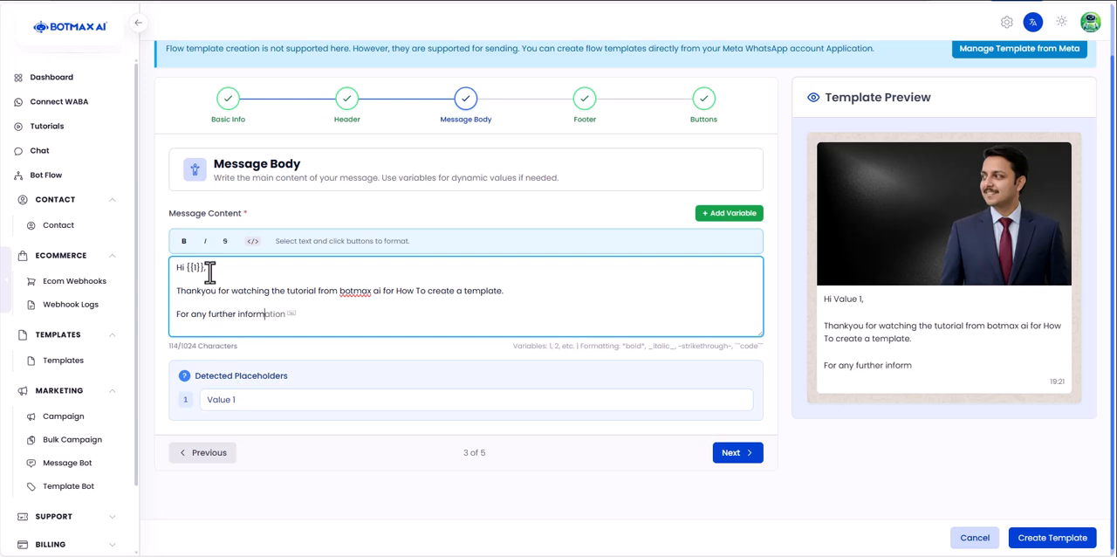
pyautogui.write('ation con')
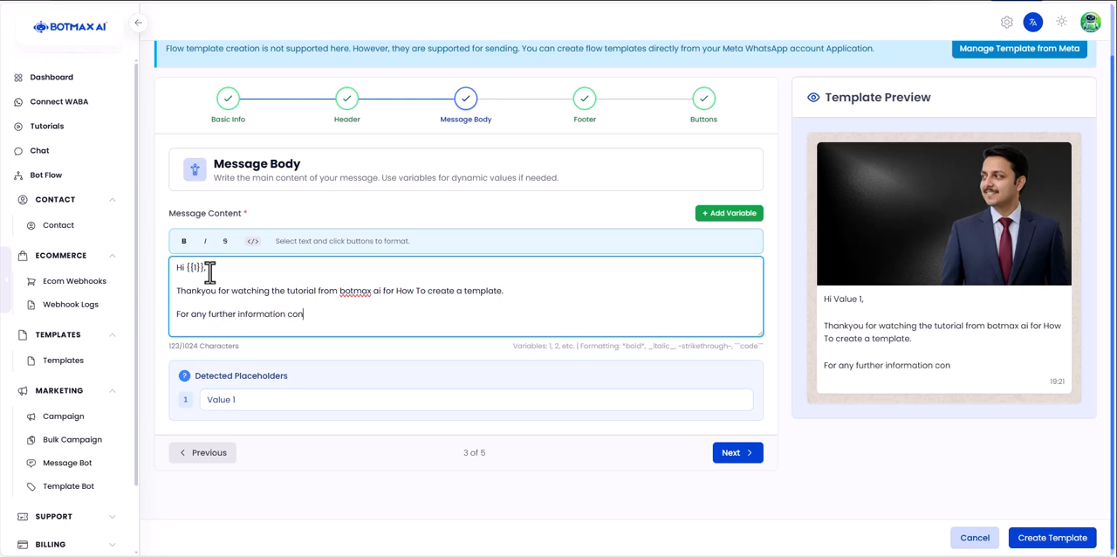
pyautogui.write('tact our support team.')
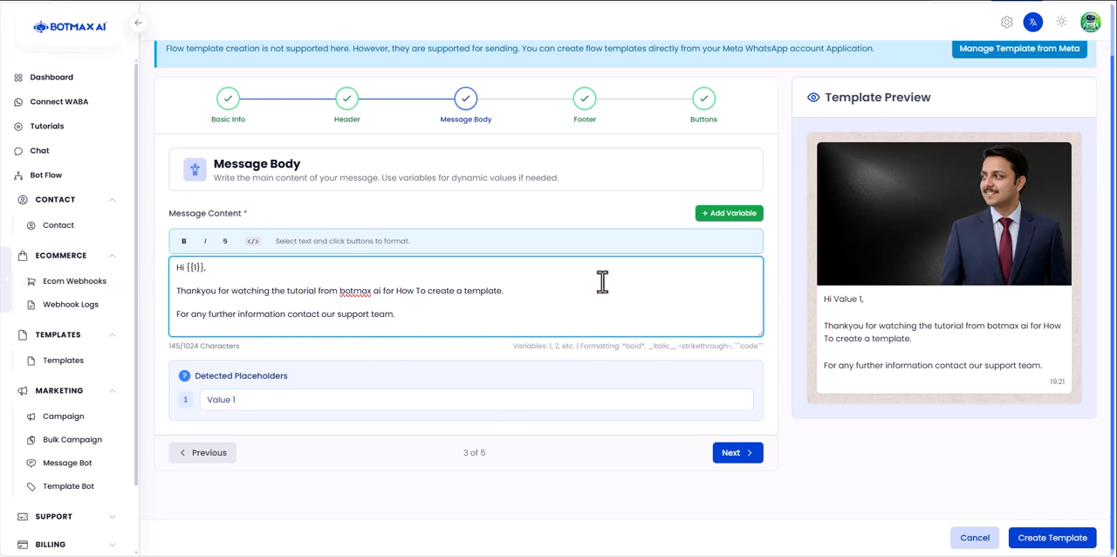
pyautogui.click(721, 215)
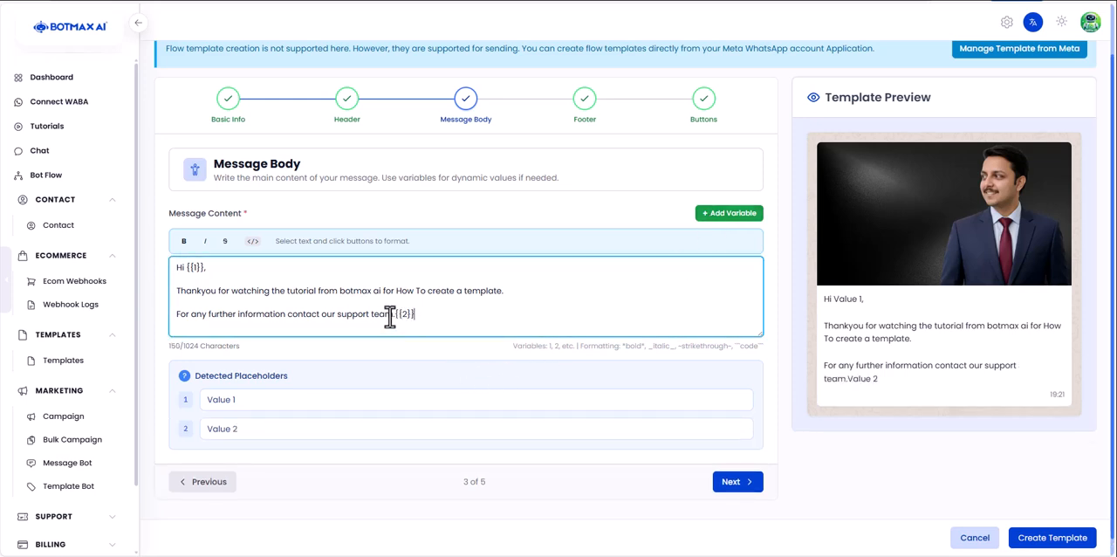
pyautogui.moveTo(394, 315); pyautogui.dragTo(425, 316)
pyautogui.press('BackSpace')
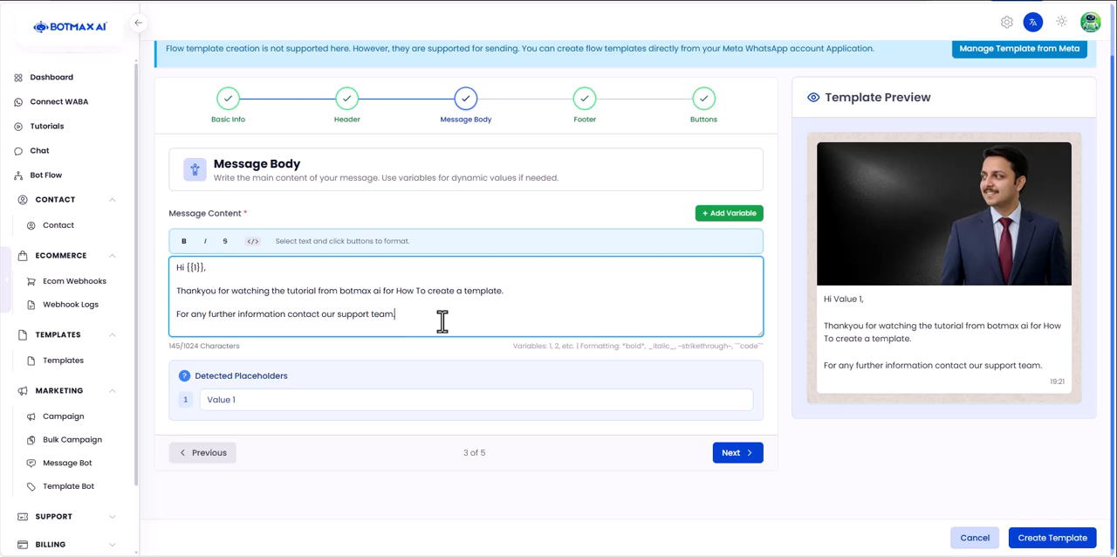
# - Add the paragraph "Your registered email id is: {{2}}" using a second variable for the address
pyautogui.press('Return')
pyautogui.press('Return')
pyautogui.write('Y')
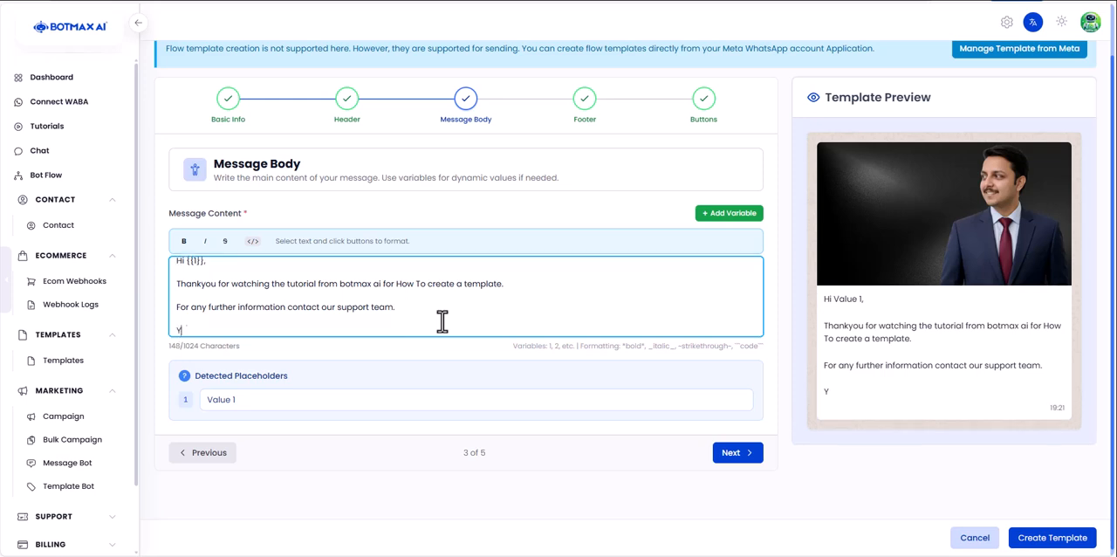
pyautogui.write('our registered email id is')
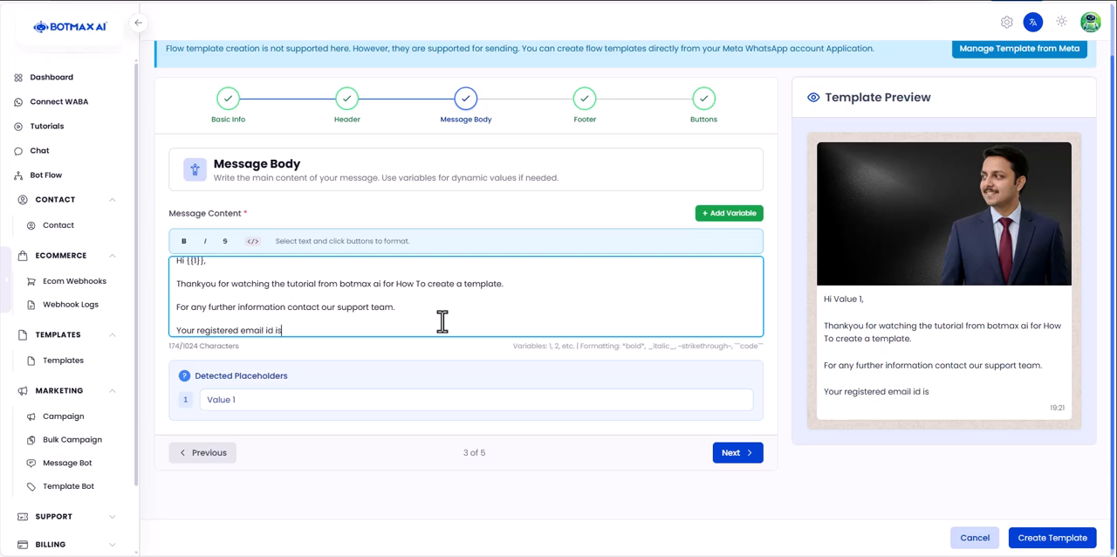
pyautogui.write(':')
pyautogui.click(738, 216)
pyautogui.moveTo(285, 331); pyautogui.dragTo(308, 330)
pyautogui.click(360, 336)
# - Close the message with the sign-off "Regard's" and "BotMax AI" on the line below it
pyautogui.press('Return')
pyautogui.press('Return')
pyautogui.write('Regard')
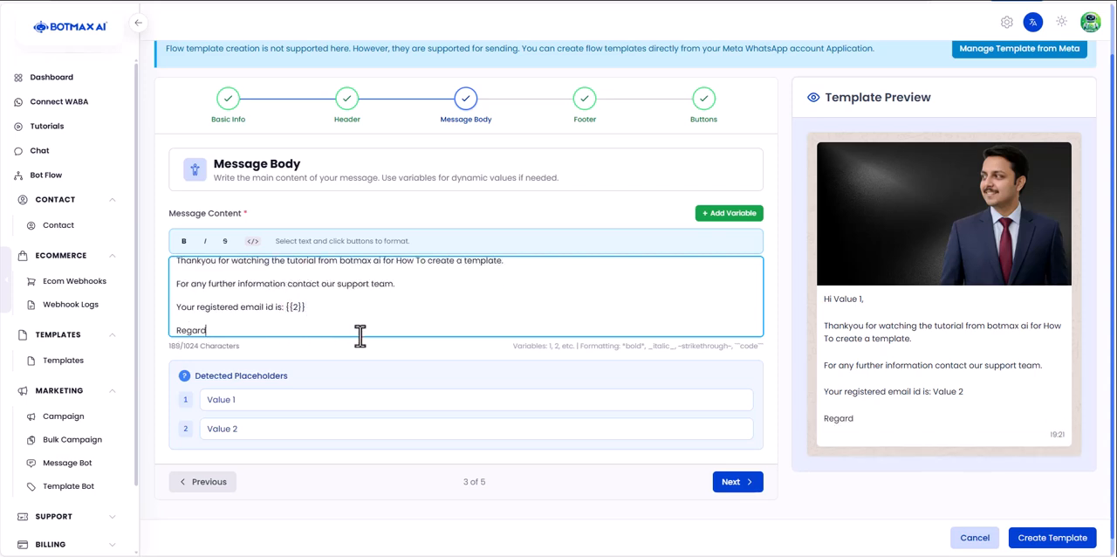
pyautogui.write("'s")
pyautogui.press('Return')
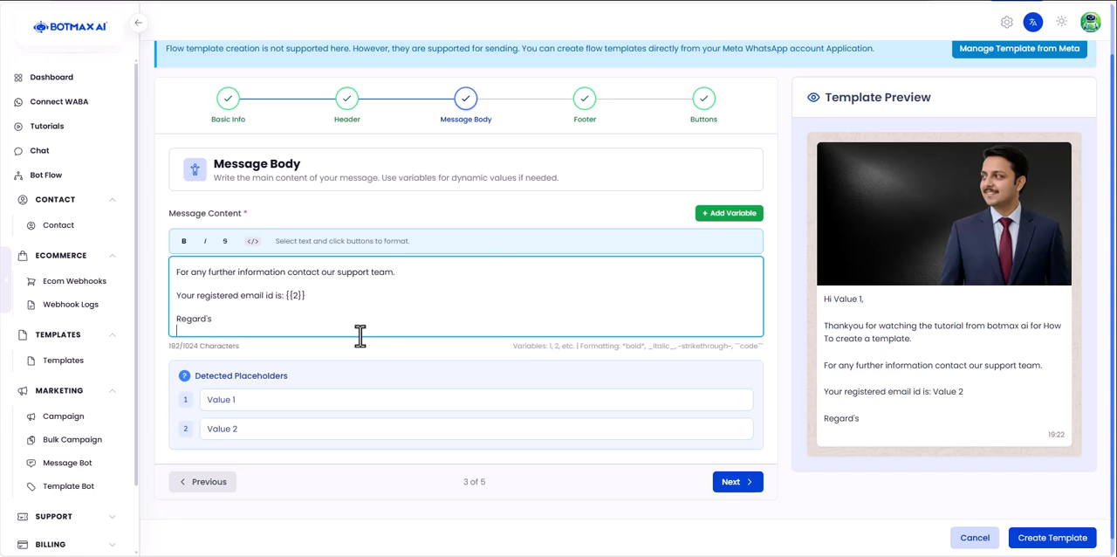
pyautogui.write('BotMax AI')
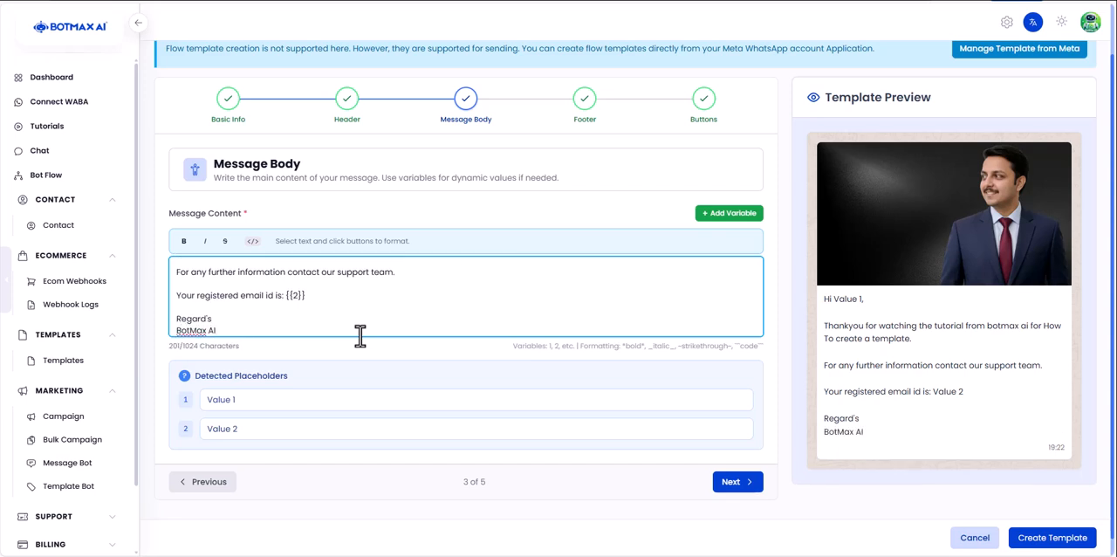
# - Make "How To create a template" bold in the message content and check it in the template preview
pyautogui.scroll(3, 359, 334)
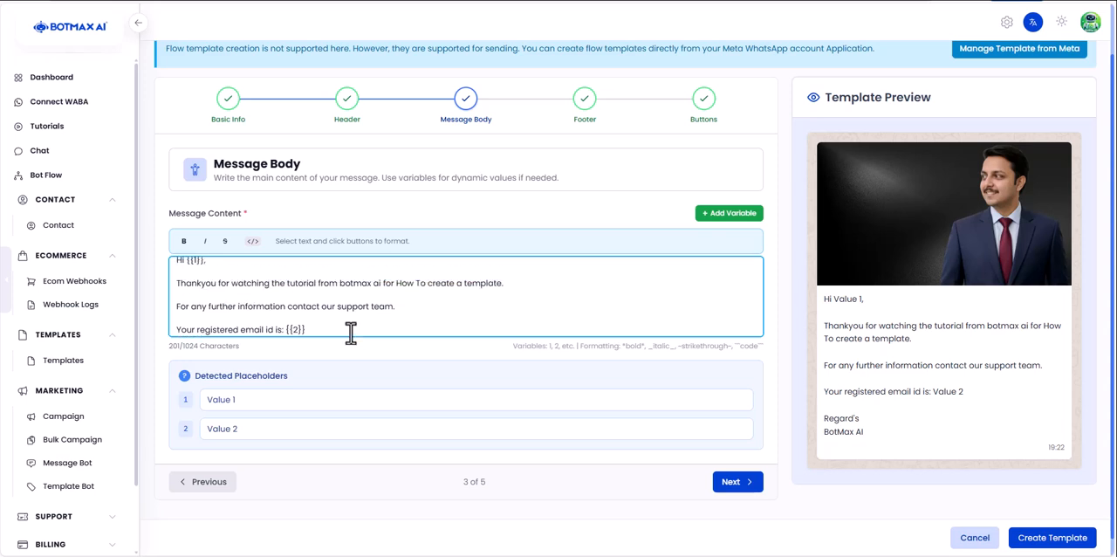
pyautogui.scroll(-3, 360, 335)
pyautogui.scroll(3, 360, 336)
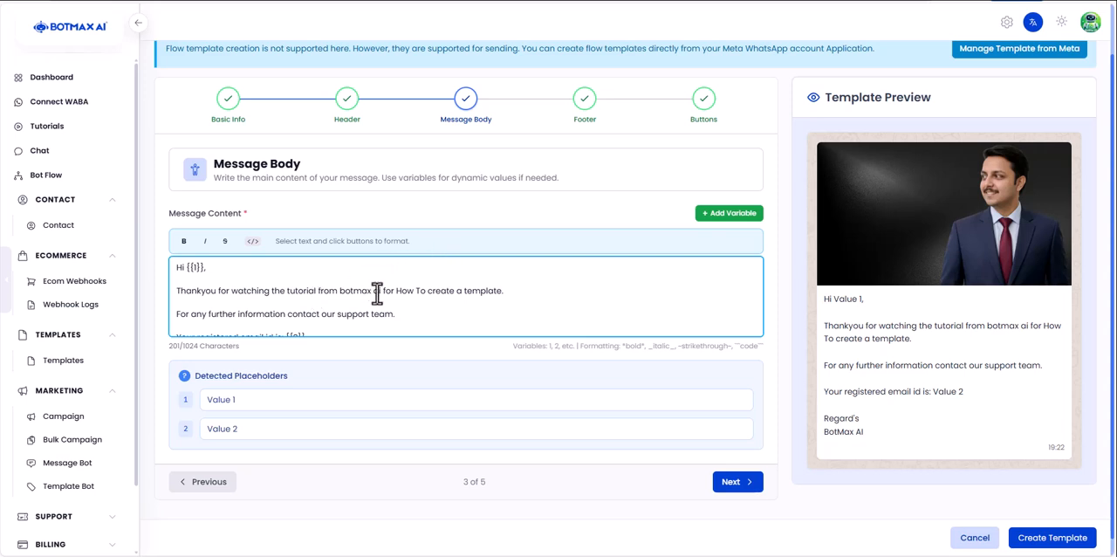
pyautogui.moveTo(396, 291); pyautogui.dragTo(503, 291)
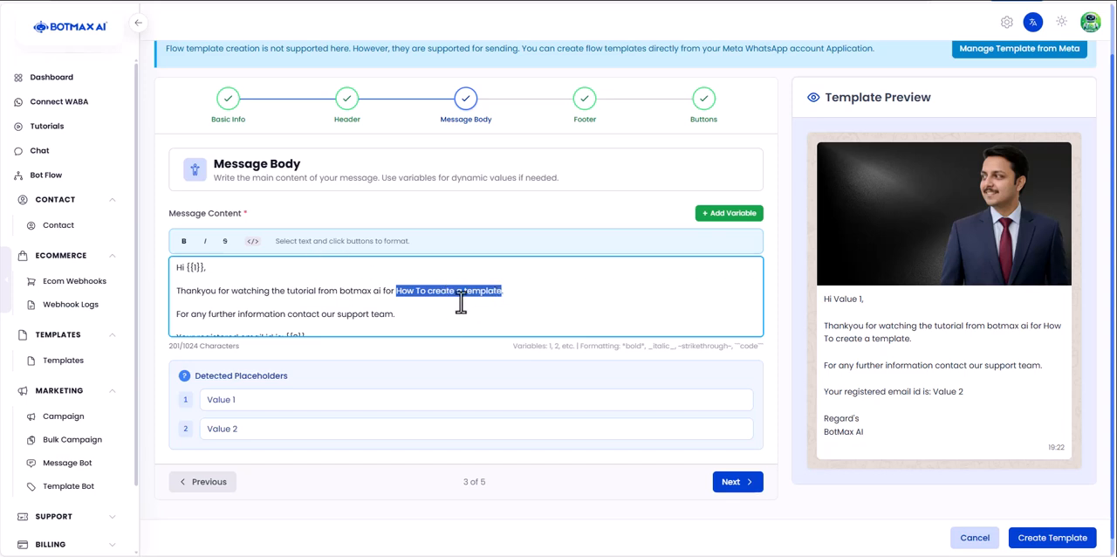
pyautogui.click(183, 243)
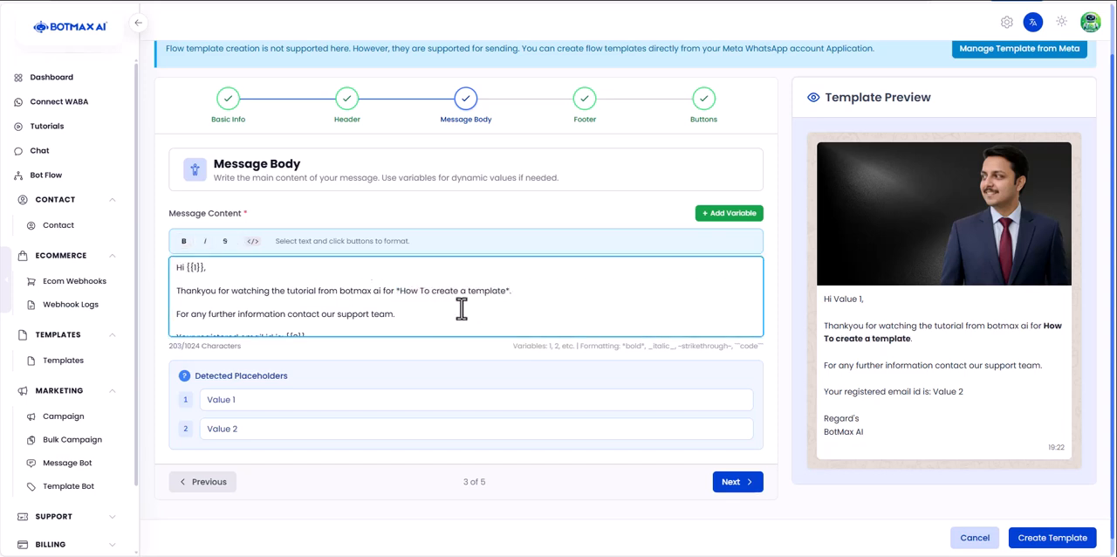
pyautogui.moveTo(1045, 324); pyautogui.dragTo(1022, 356)
pyautogui.click(1010, 347)
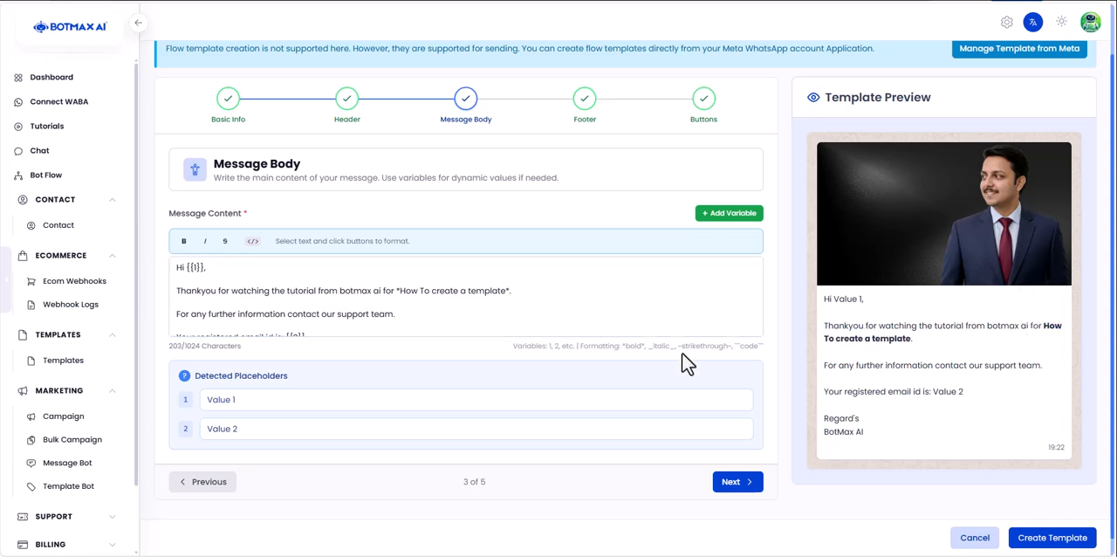
# - Replace the preview value of placeholder 1 with the recipient's first name
pyautogui.scroll(-1, 489, 306)
pyautogui.moveTo(193, 375); pyautogui.dragTo(200, 399)
pyautogui.scroll(2, 229, 316)
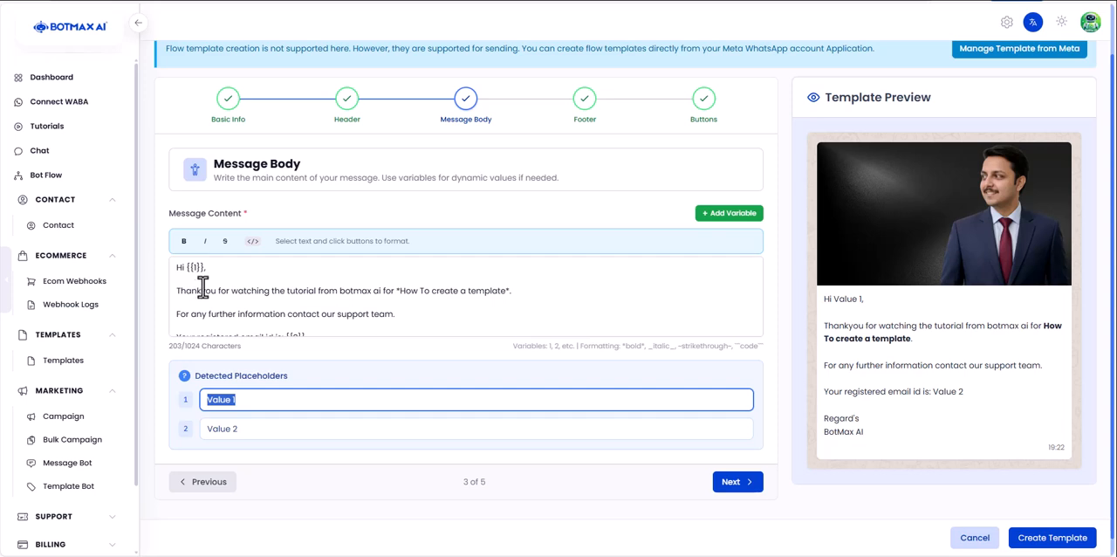
pyautogui.write('Ankit')
# - Replace the preview value of placeholder 2 with the contact's e-mail address
pyautogui.press('Tab')
pyautogui.press('BackSpace')
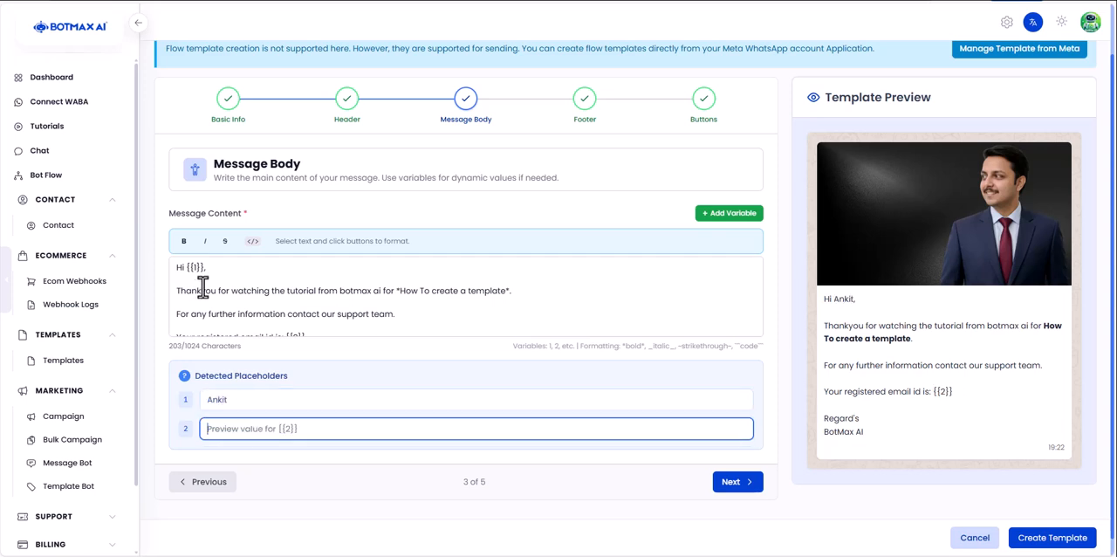
pyautogui.write('bot')
pyautogui.press('BackSpace')
pyautogui.write('c')
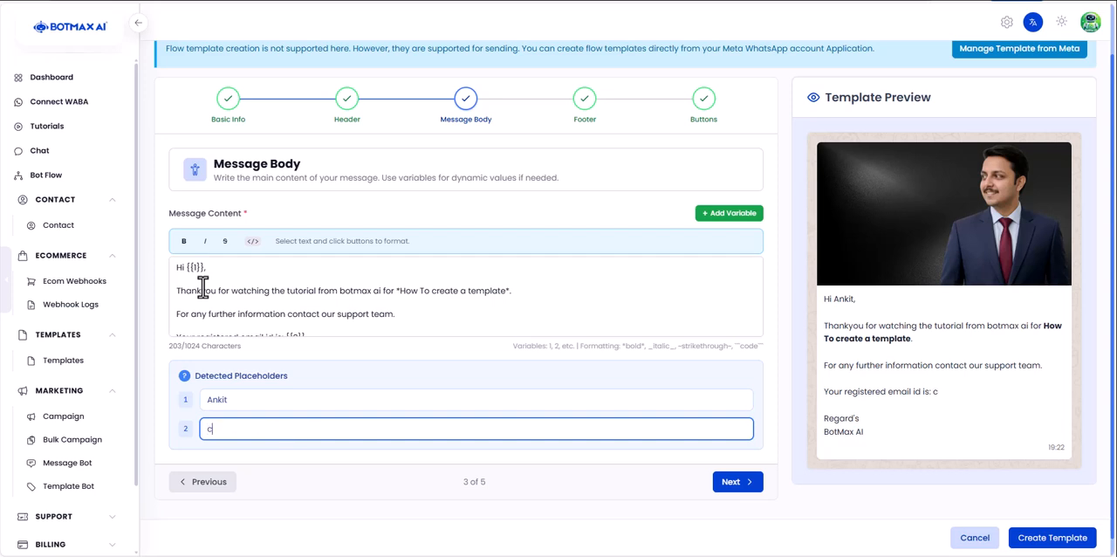
pyautogui.press('BackSpace')
pyautogui.write('if')
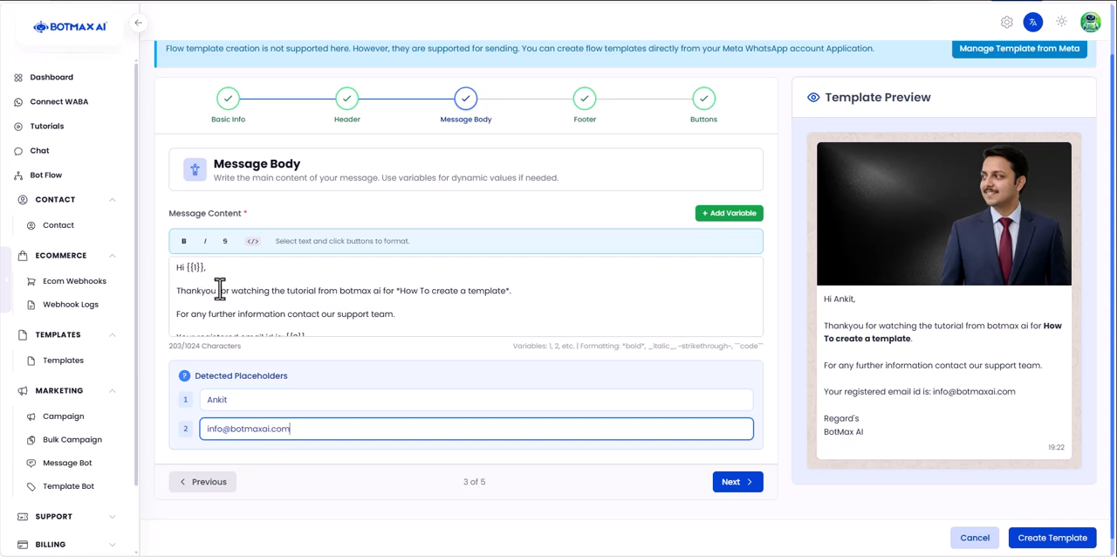
# - Review the greeting, body text, registered e-mail line and sign-off in the template preview
pyautogui.click(899, 447)
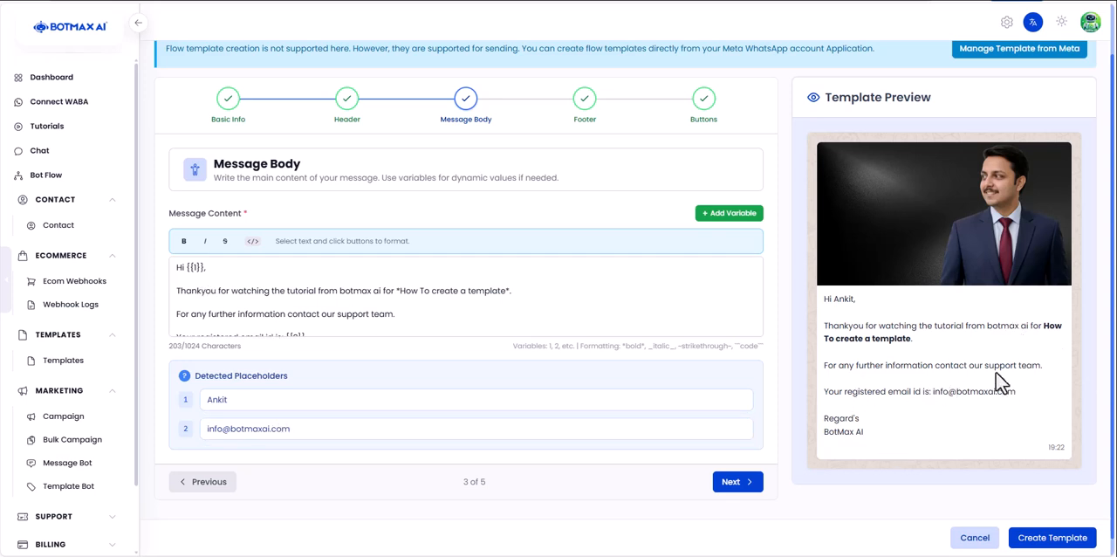
pyautogui.moveTo(823, 297); pyautogui.dragTo(979, 332)
pyautogui.click(982, 330)
pyautogui.moveTo(836, 367); pyautogui.dragTo(1045, 368)
pyautogui.moveTo(825, 391); pyautogui.dragTo(1023, 400)
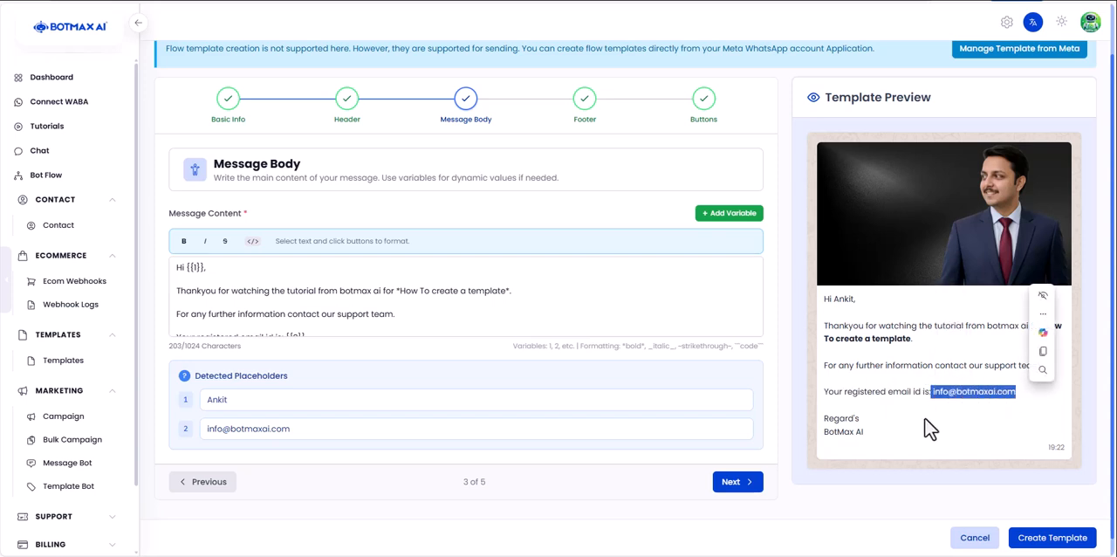
pyautogui.click(890, 439)
pyautogui.moveTo(835, 419); pyautogui.dragTo(869, 445)
pyautogui.click(868, 446)
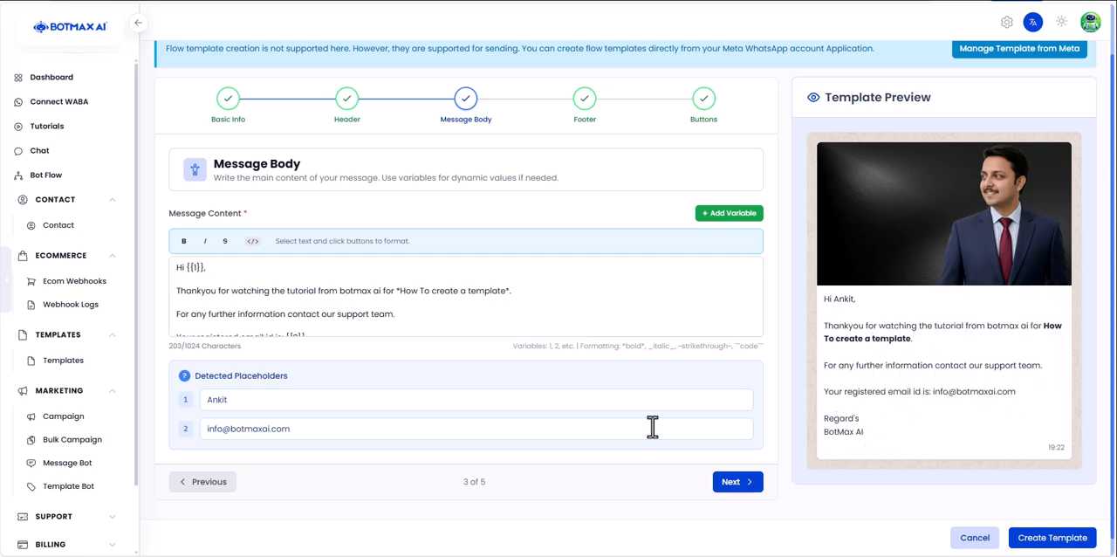
# - Make the sign-off "Regard's" bold in the message content, check it in the preview and continue to the footer configuration
pyautogui.scroll(-3, 327, 310)
pyautogui.click(227, 315)
pyautogui.moveTo(227, 314); pyautogui.dragTo(141, 318)
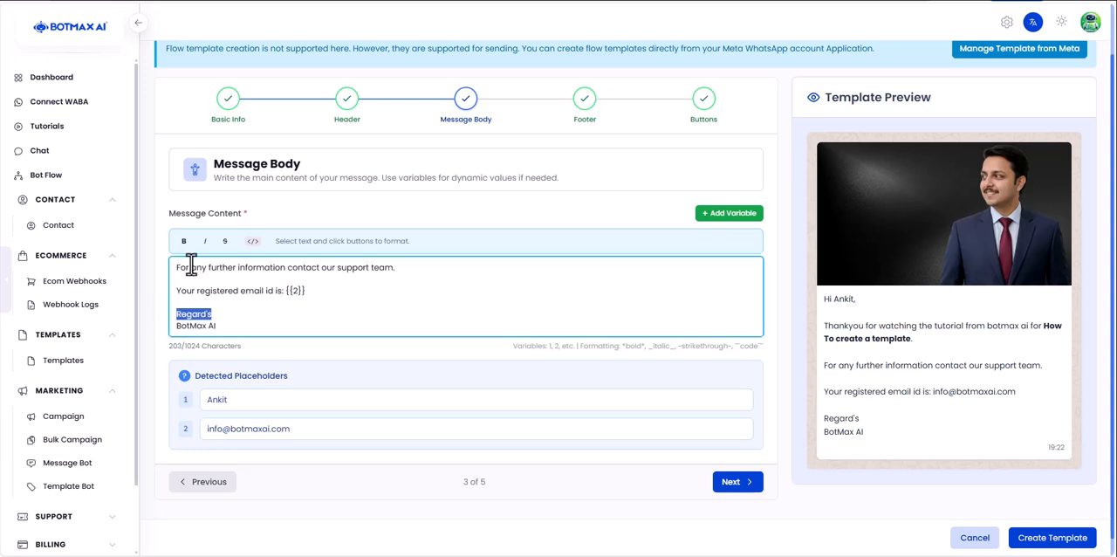
pyautogui.click(183, 241)
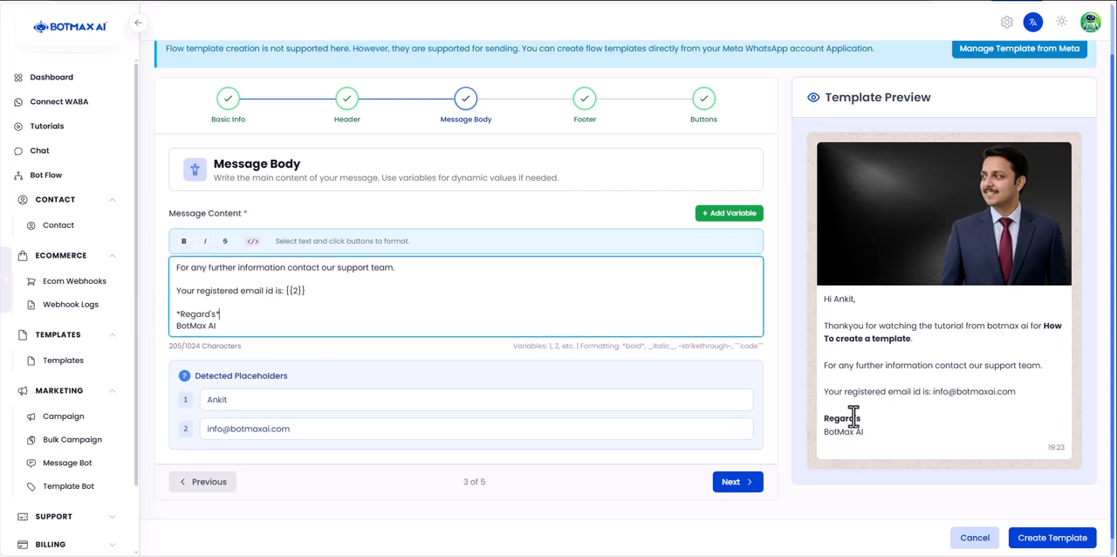
pyautogui.moveTo(870, 426); pyautogui.dragTo(825, 419)
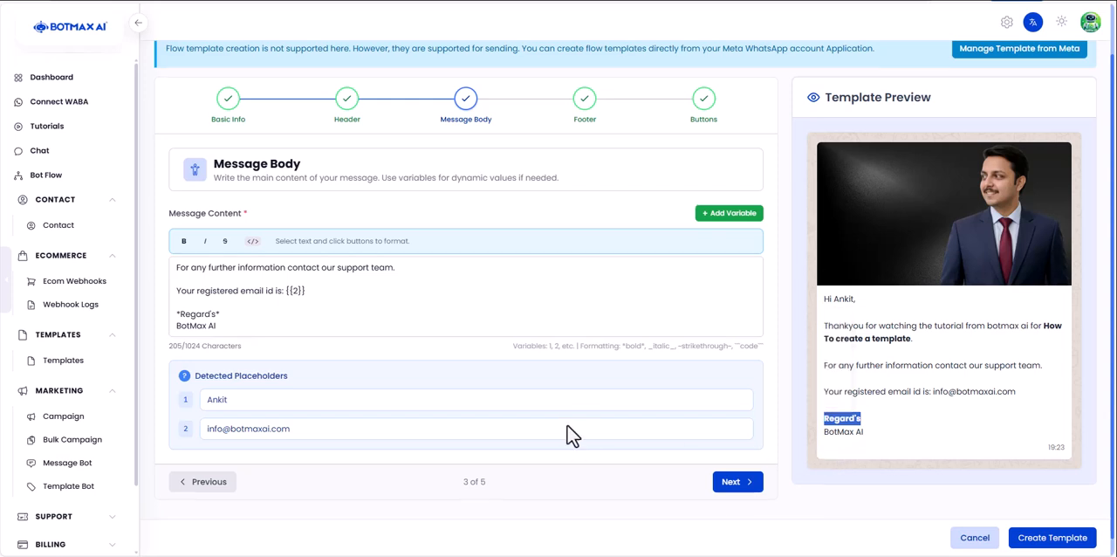
pyautogui.scroll(-1, 569, 434)
pyautogui.scroll(3, 394, 287)
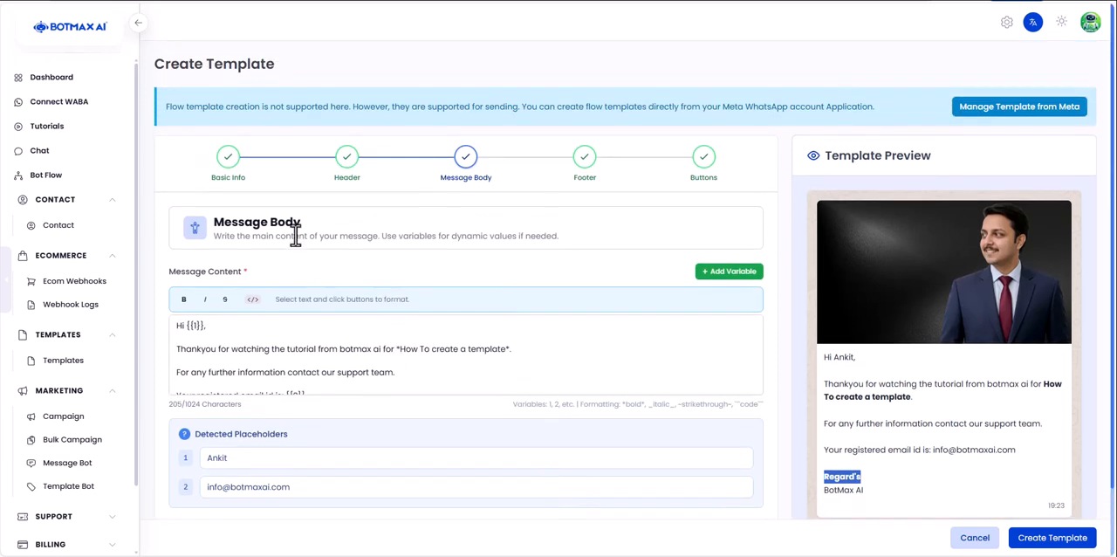
pyautogui.scroll(-3, 818, 535)
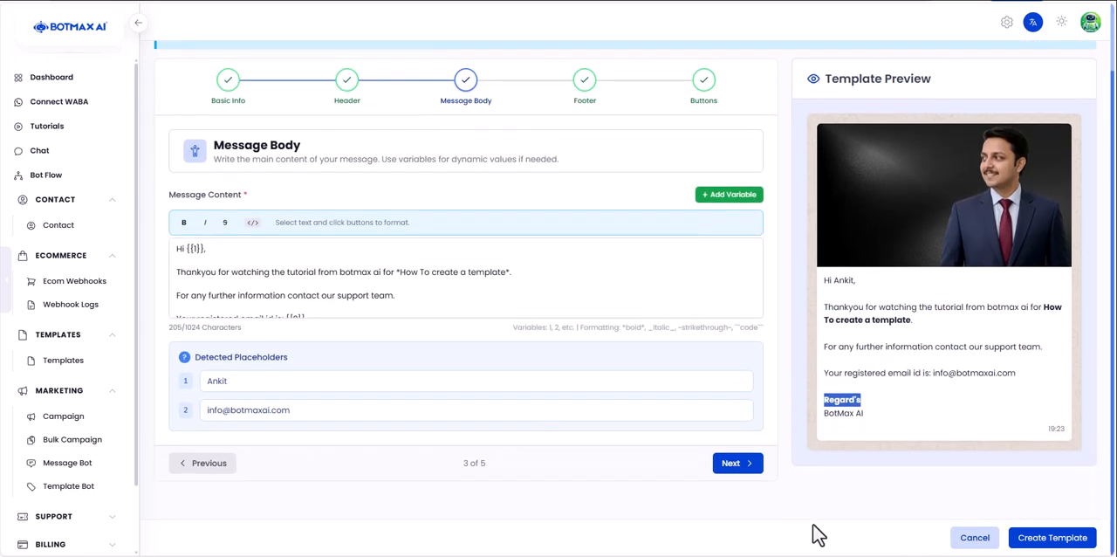
pyautogui.click(738, 466)
pyautogui.click(853, 446)
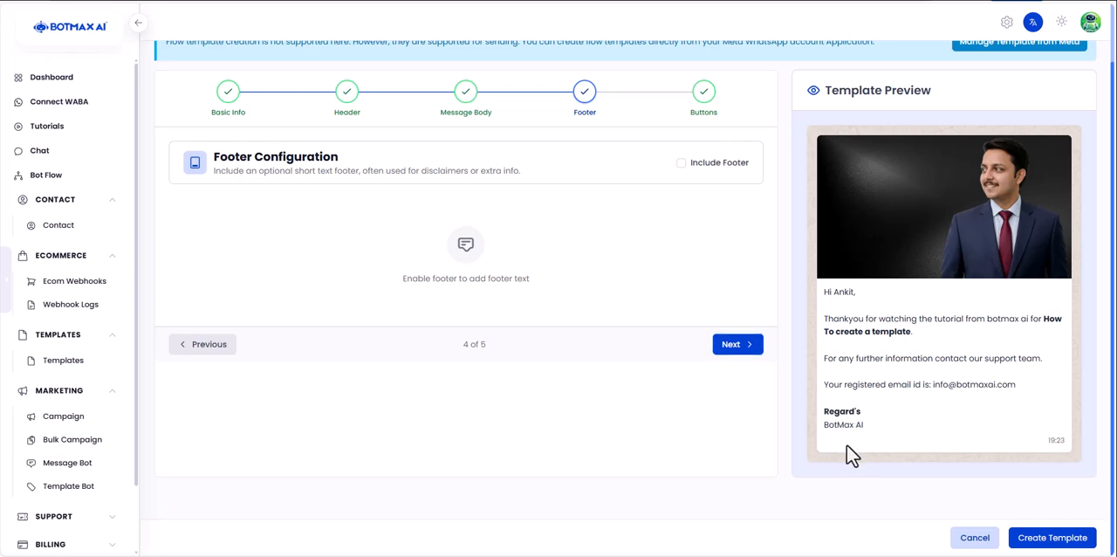
# - Include a footer with the text "This is from official botmax ai." and check it in the template preview
pyautogui.click(681, 164)
pyautogui.click(367, 224)
pyautogui.write('This is from official botm')
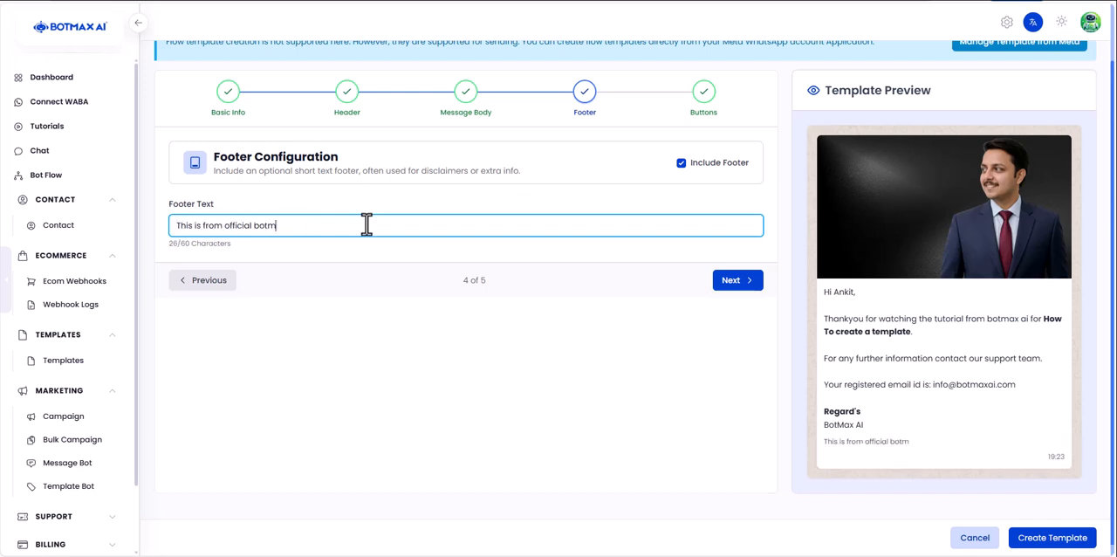
pyautogui.write('ax ai.')
pyautogui.moveTo(825, 443)
pyautogui.mouseDown()
pyautogui.moveTo(938, 443)
pyautogui.moveTo(824, 447)
pyautogui.mouseUp()
pyautogui.click(613, 408)
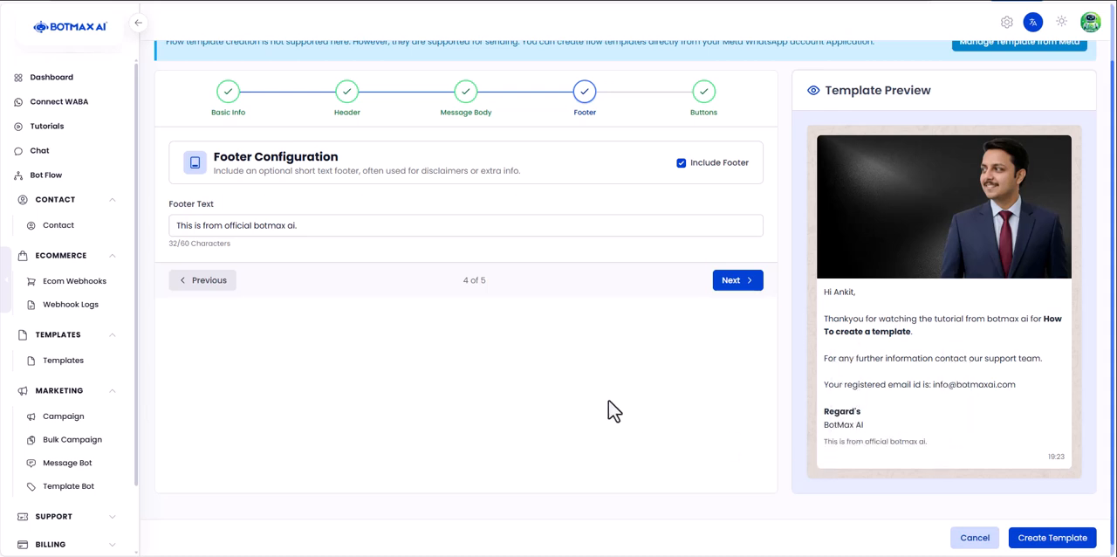
pyautogui.moveTo(855, 442); pyautogui.dragTo(963, 453)
# - Replace the footer text with "Reply STOP to stop this message/chat." and then exclude the footer from the template
pyautogui.tripleClick(317, 227)
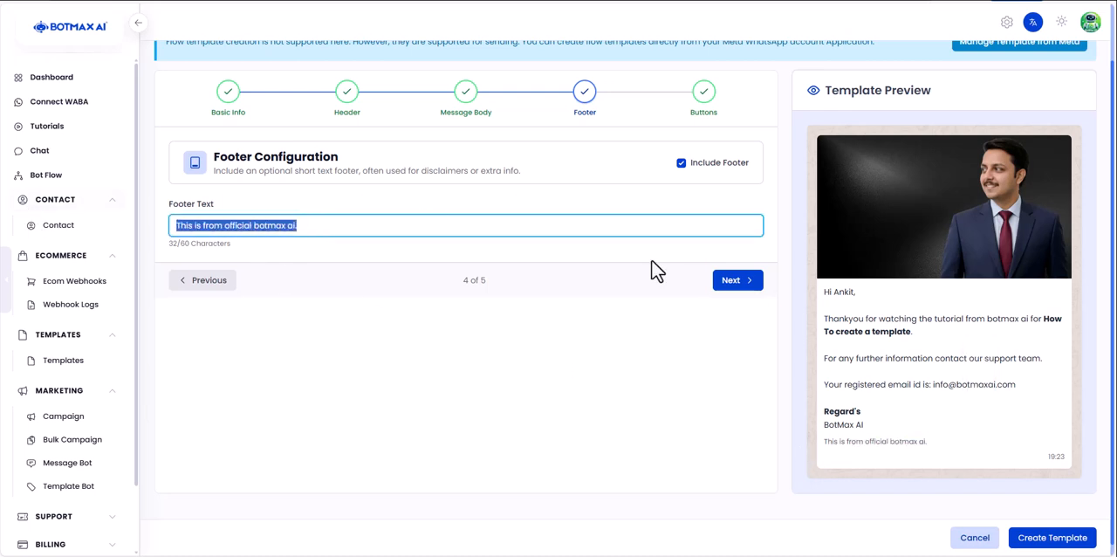
pyautogui.write('Reply')
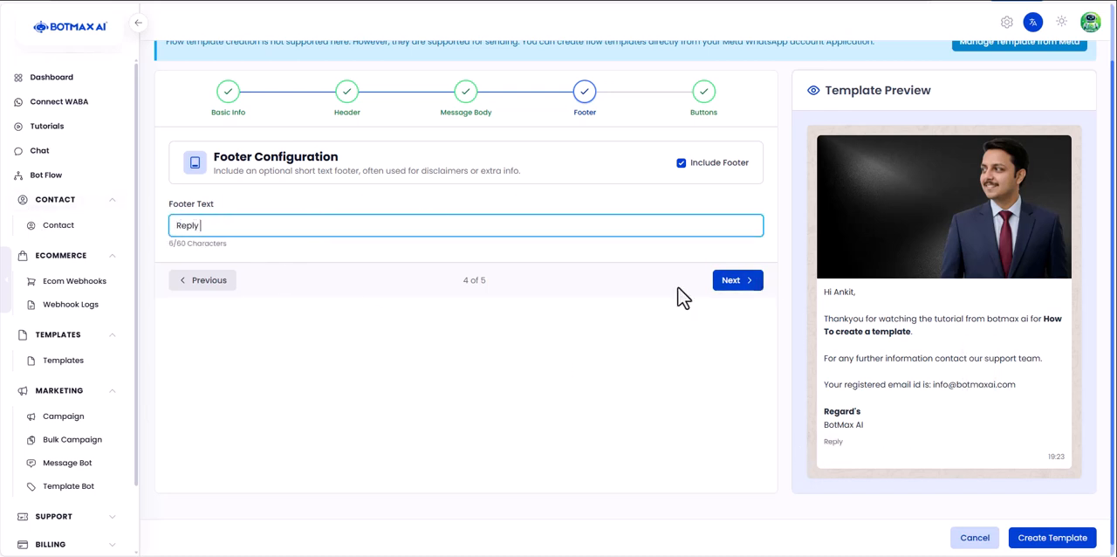
pyautogui.write(' STOP to stop this')
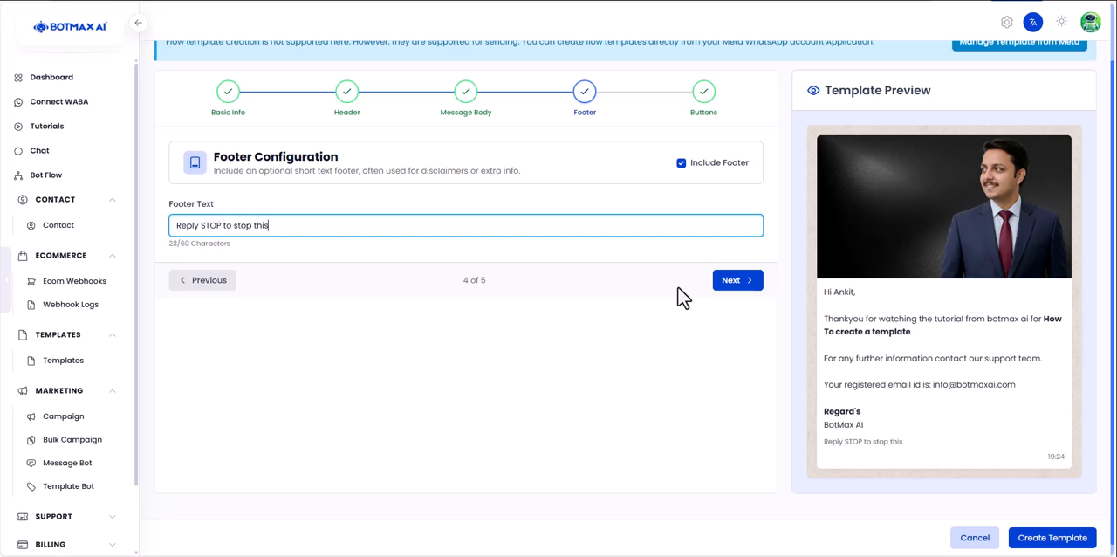
pyautogui.write(' message/chat.')
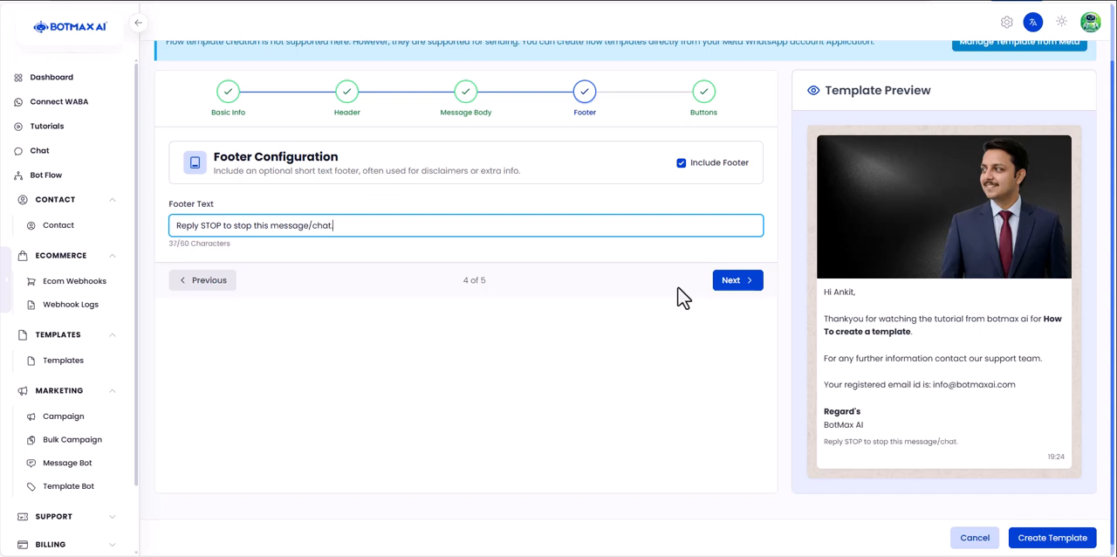
pyautogui.click(681, 164)
# - Continue to the interactive buttons stage and add a first button to the template
pyautogui.click(736, 342)
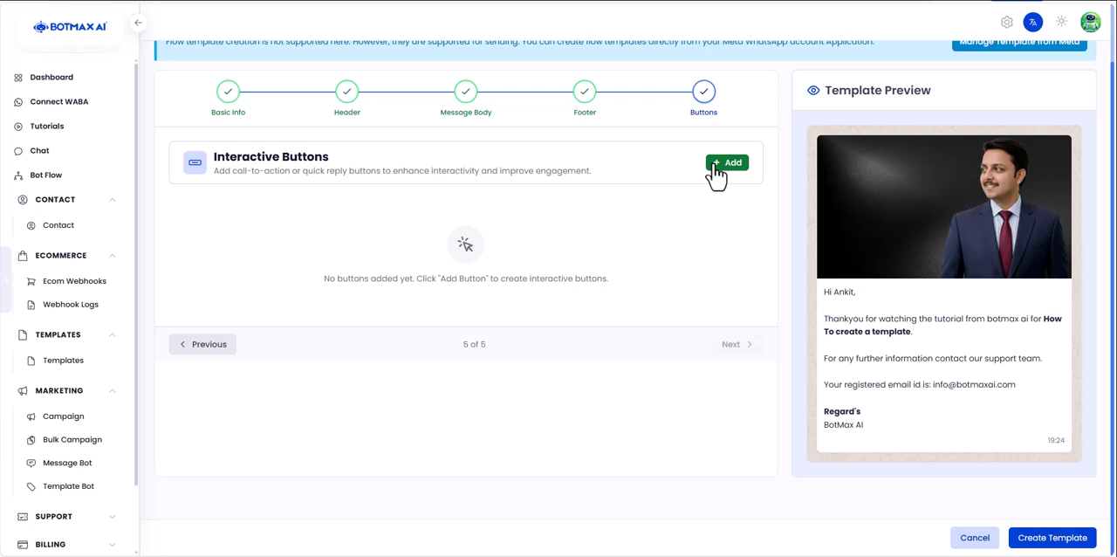
pyautogui.click(727, 163)
pyautogui.scroll(-1, 369, 236)
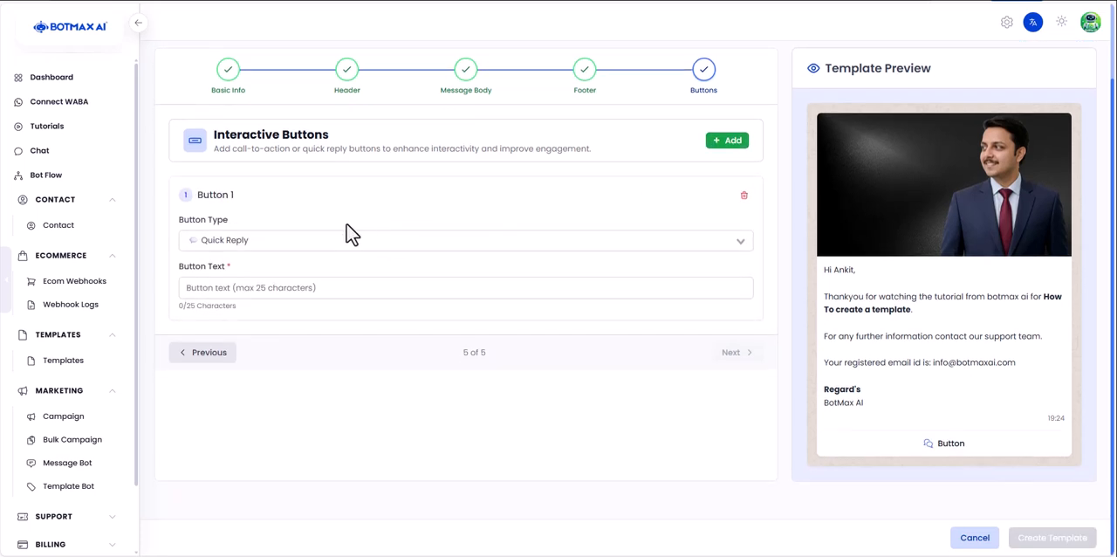
# - Try the Phone Number type for button 1 and set it back to Quick Reply
pyautogui.click(296, 245)
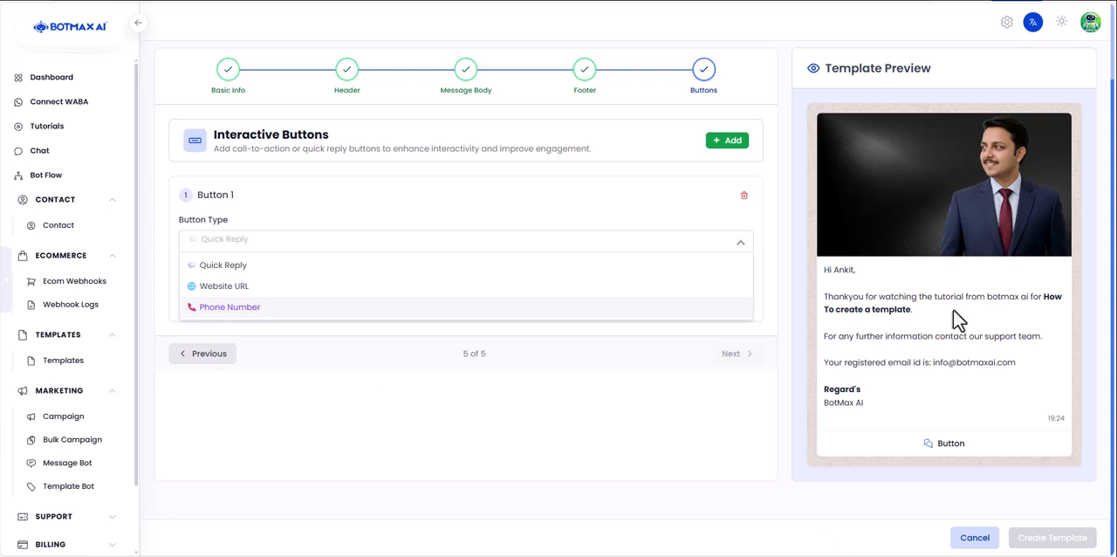
pyautogui.click(268, 309)
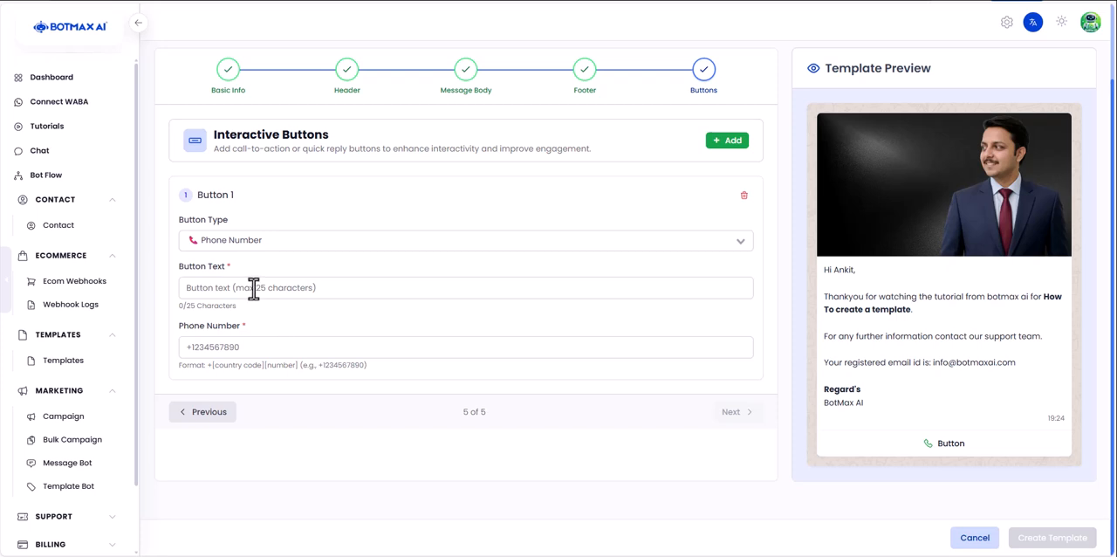
pyautogui.click(264, 240)
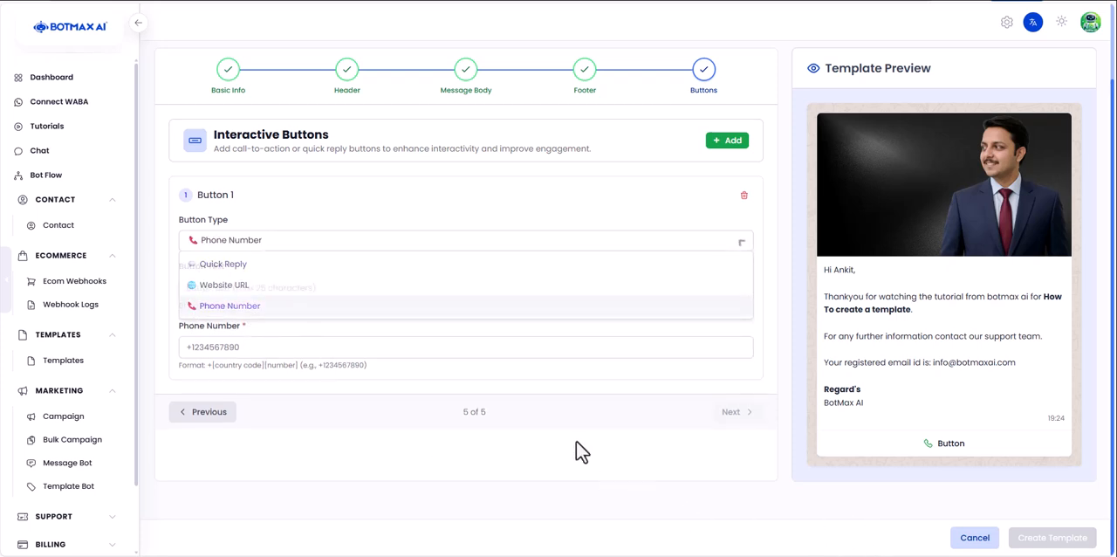
pyautogui.click(235, 265)
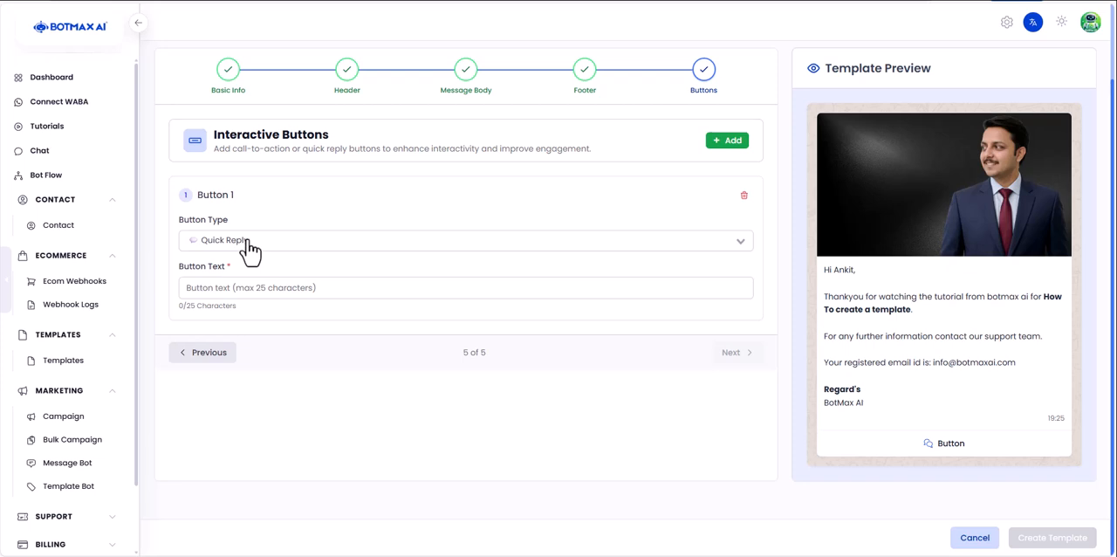
pyautogui.click(249, 243)
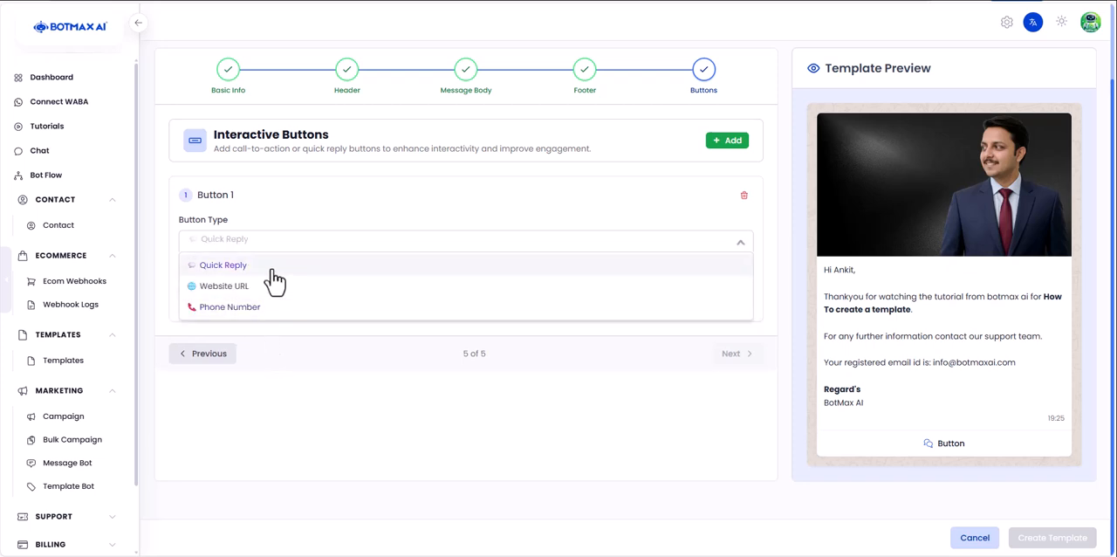
pyautogui.click(260, 288)
pyautogui.click(266, 295)
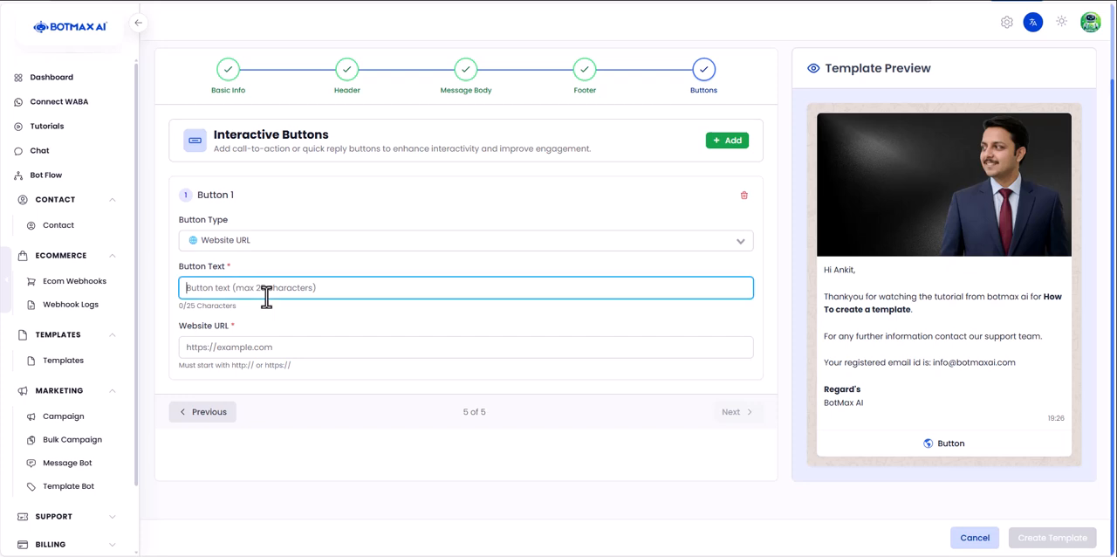
pyautogui.write('http')
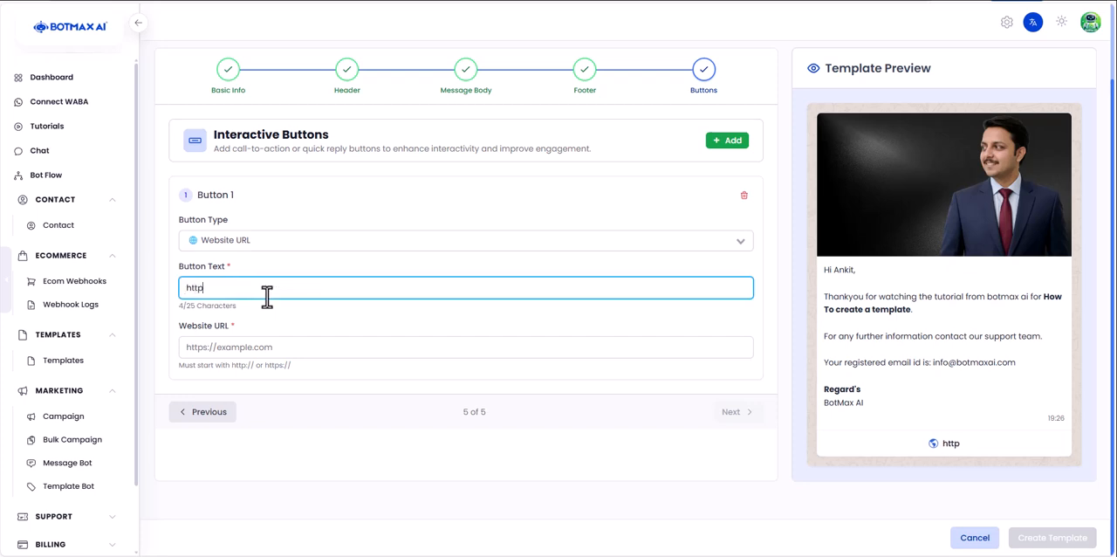
pyautogui.write('s://botmaxai.com/logi')
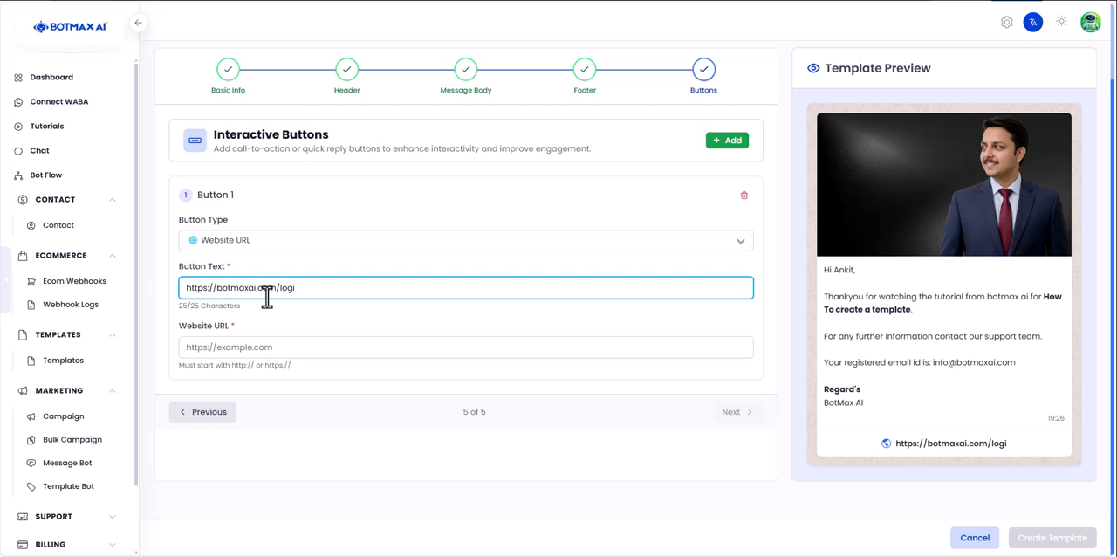
pyautogui.hotkey('ctrl', 'a')
pyautogui.hotkey('ctrl', 'c')
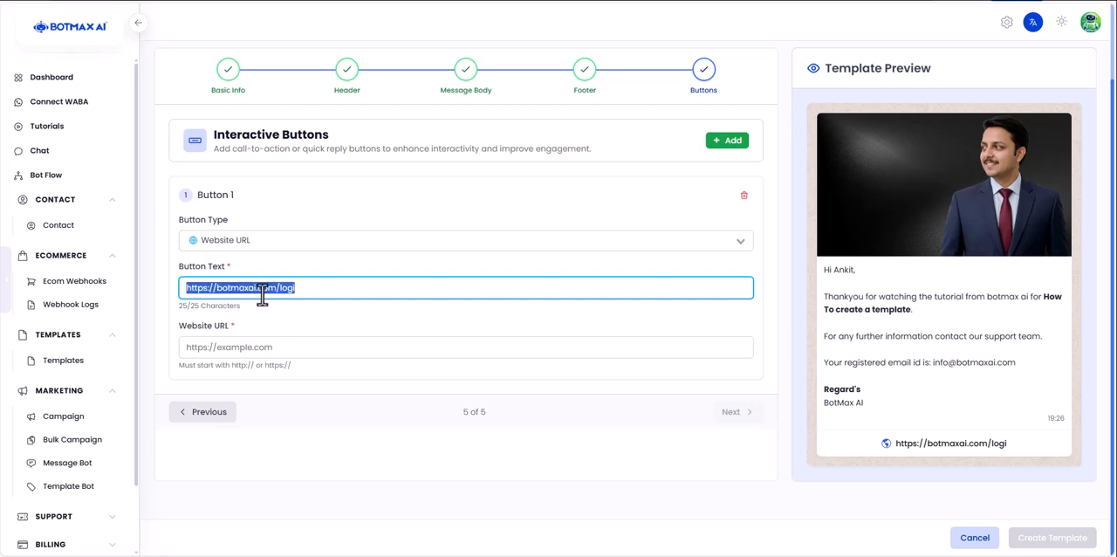
pyautogui.press('BackSpace')
pyautogui.click(263, 347)
pyautogui.write('vo')
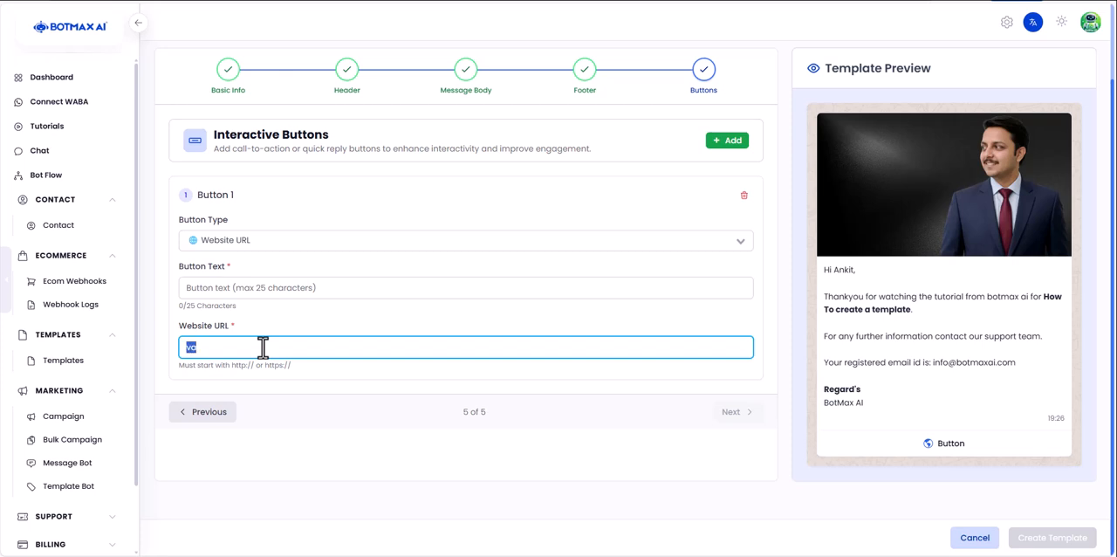
pyautogui.hotkey('ctrl', 'v')
# - Set button 1's text to "Login Now" and check the whole message in the template preview
pyautogui.click(346, 281)
pyautogui.write('ogin Now')
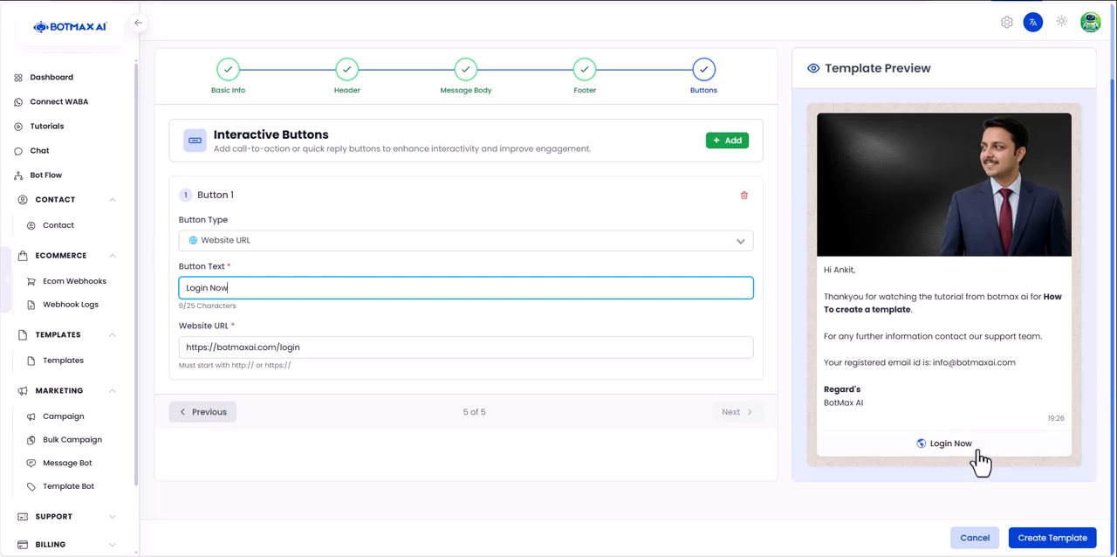
pyautogui.scroll(1, 833, 299)
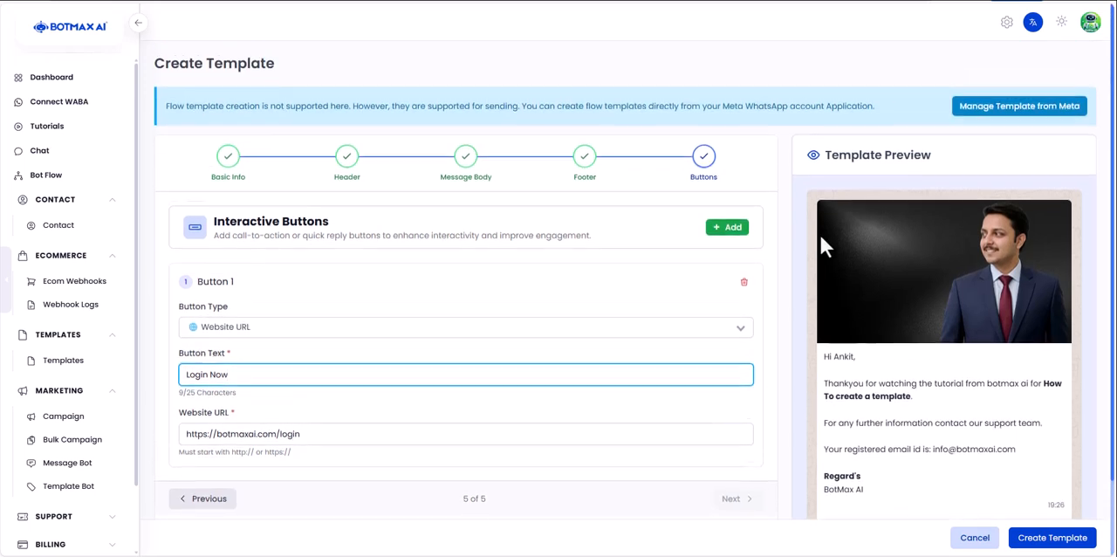
pyautogui.scroll(-1, 822, 233)
pyautogui.moveTo(823, 298); pyautogui.dragTo(870, 441)
pyautogui.click(870, 441)
pyautogui.scroll(1, 870, 450)
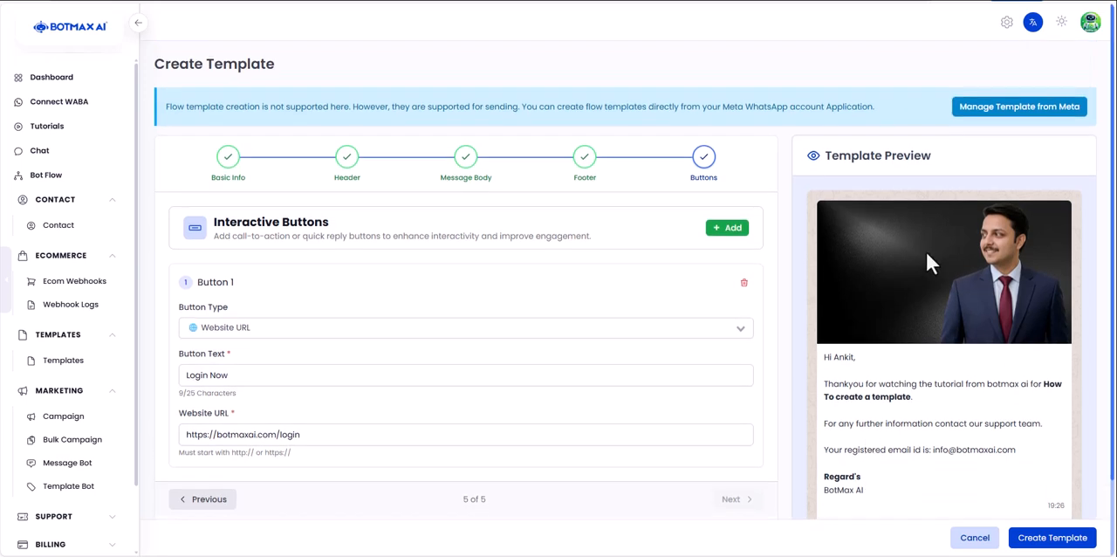
pyautogui.scroll(-1, 925, 393)
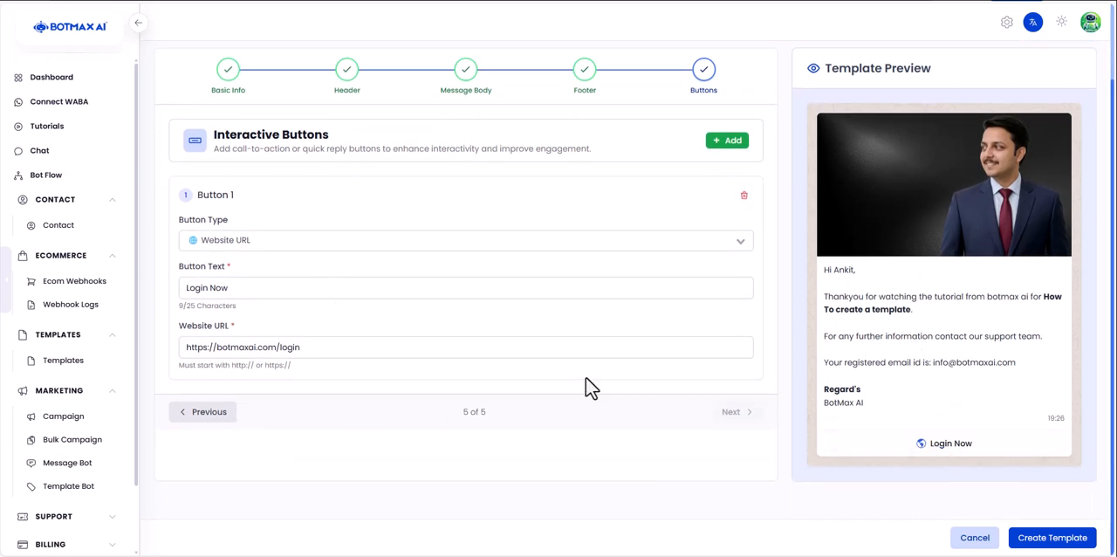
# - Add a second interactive button to the template and set its type to Phone Number
pyautogui.click(738, 143)
pyautogui.scroll(-1, 302, 317)
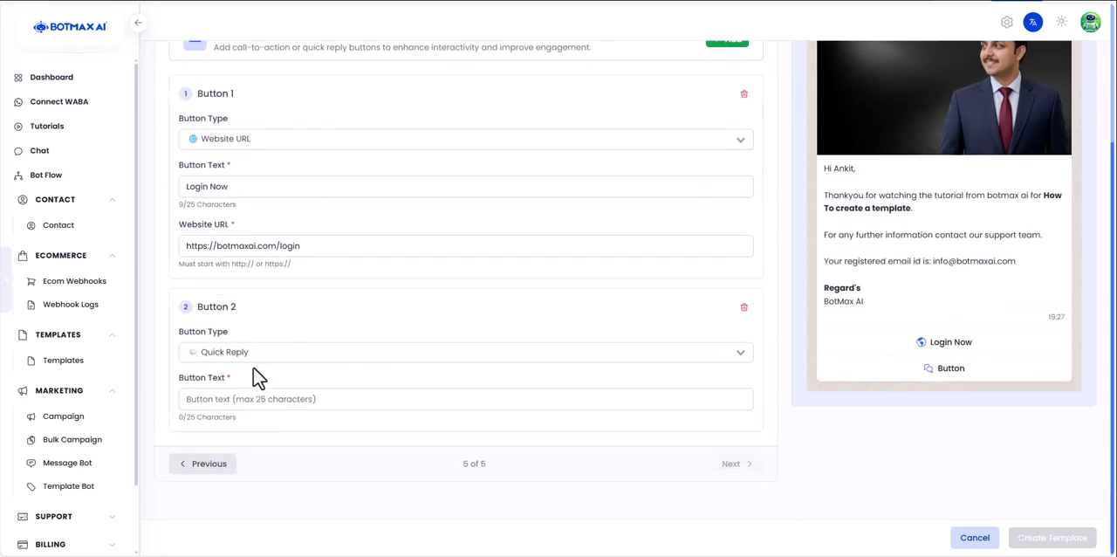
pyautogui.click(275, 350)
pyautogui.click(262, 419)
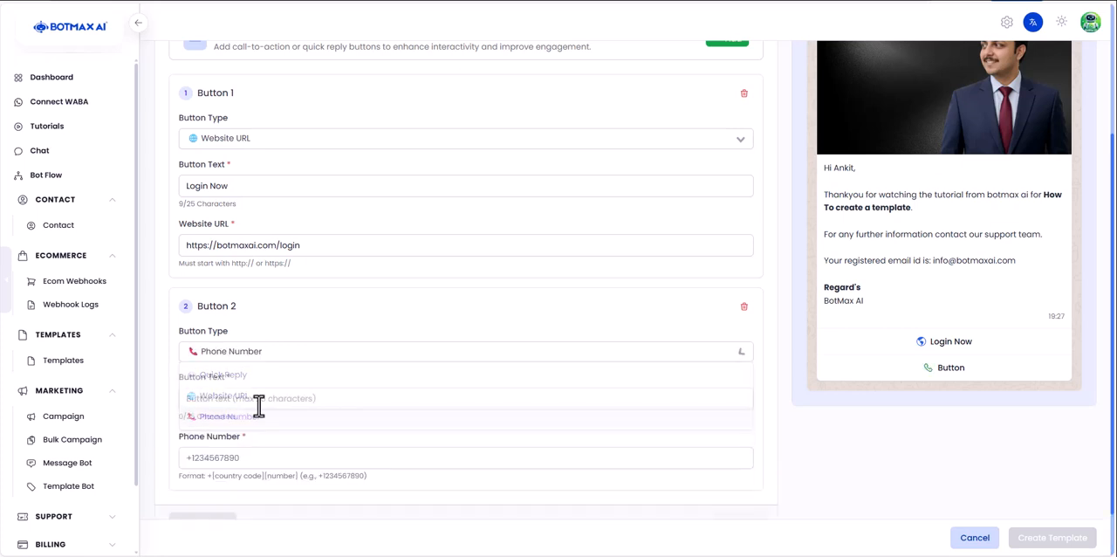
# - Set button 2's text to "Call Now" and enter the contact phone number with its country code
pyautogui.click(257, 398)
pyautogui.write('Call Now')
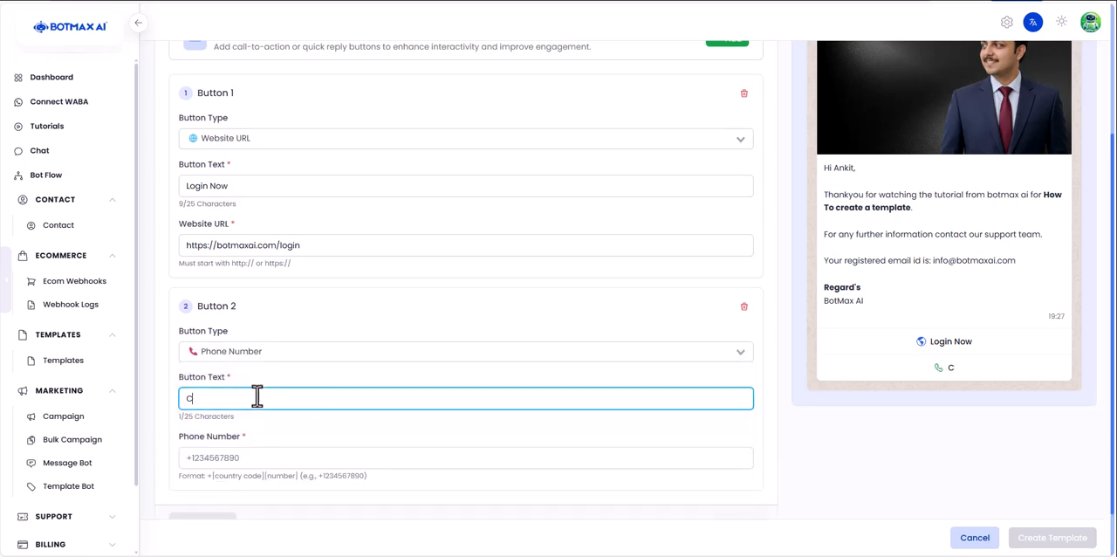
pyautogui.press('Tab')
pyautogui.write('+')
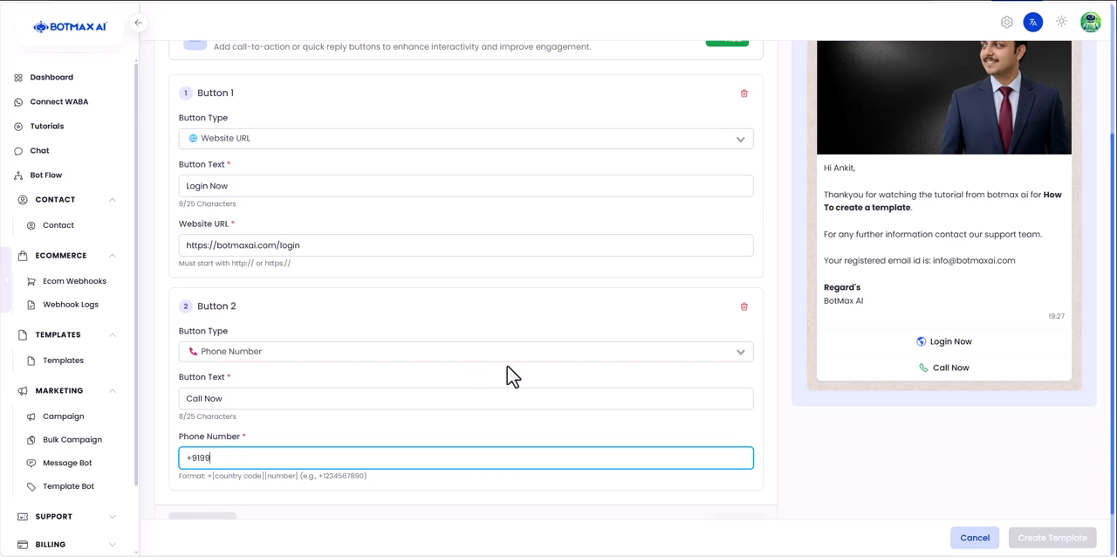
pyautogui.write('919999999999')
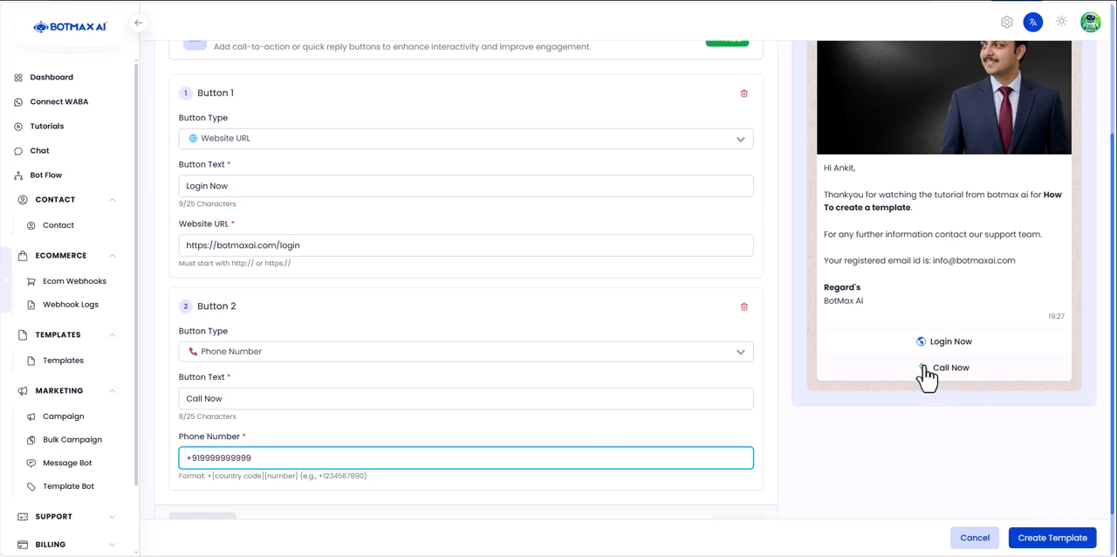
# - Review the message with both buttons in the template preview and submit the template for creation
pyautogui.scroll(1, 928, 377)
pyautogui.scroll(-1, 923, 393)
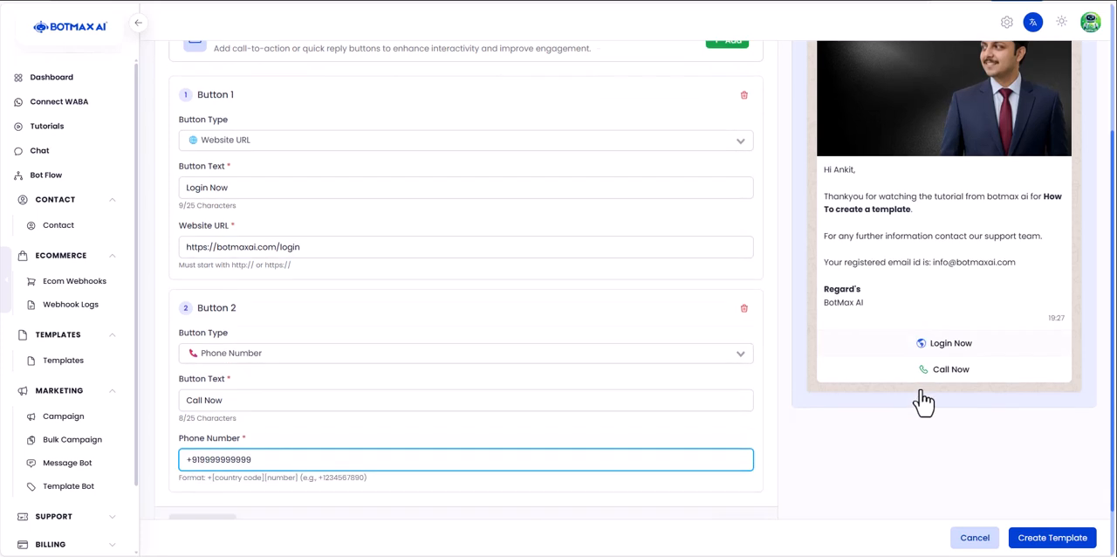
pyautogui.scroll(3, 661, 506)
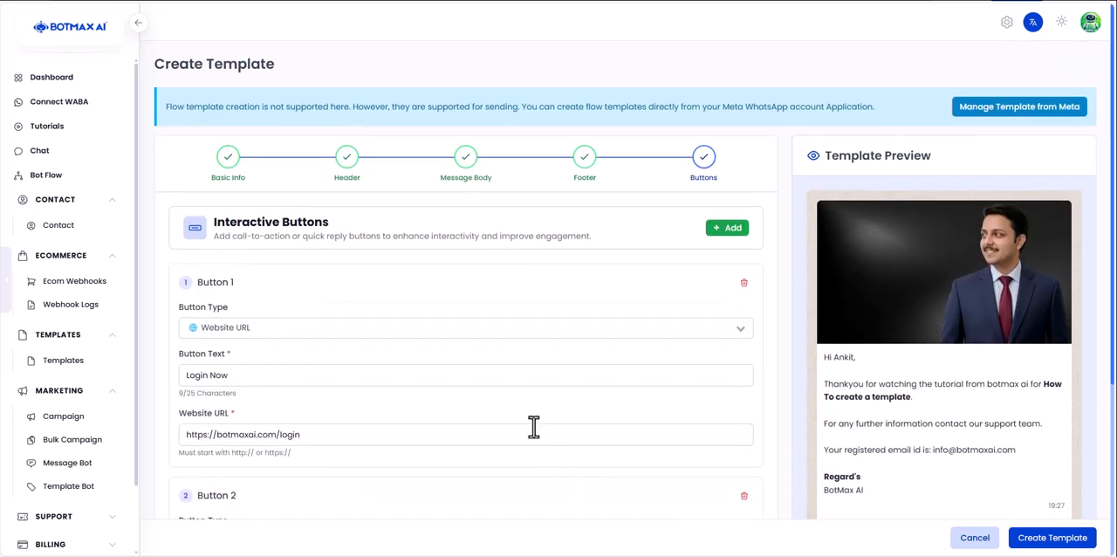
pyautogui.scroll(-2, 960, 498)
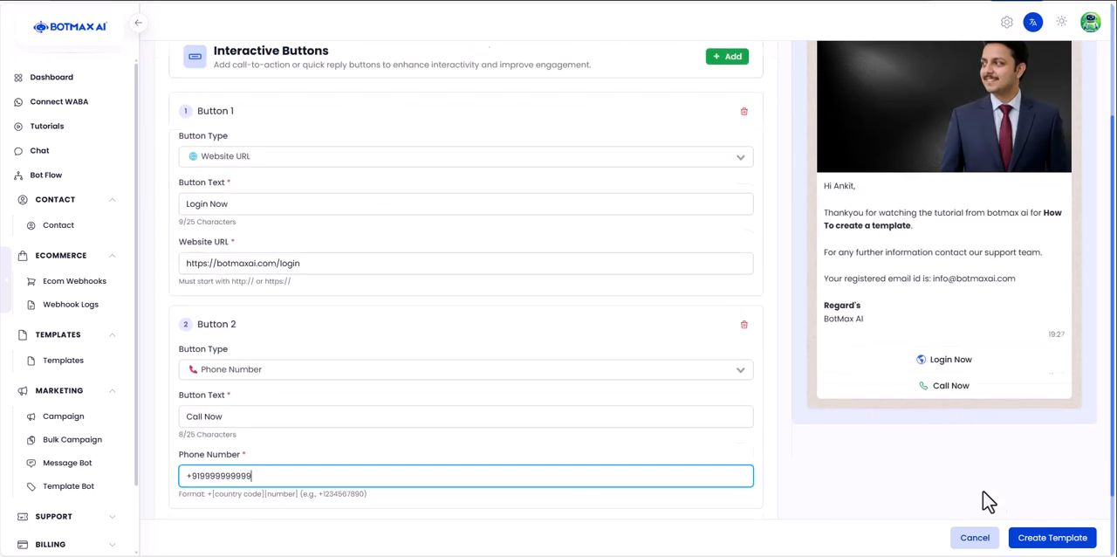
pyautogui.click(1055, 538)
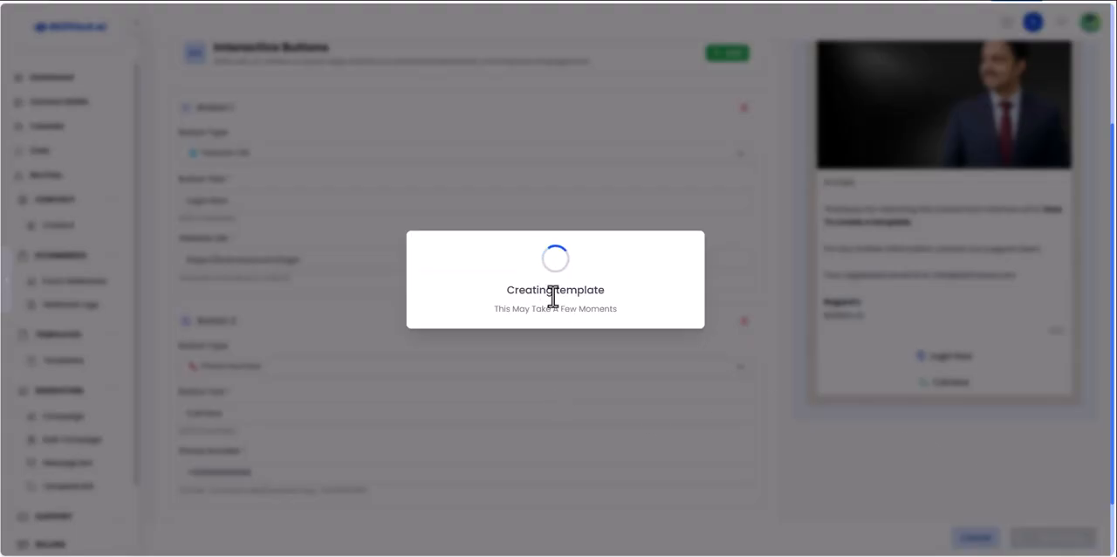
# - Read the progress message and the notification about the template's creation
pyautogui.moveTo(506, 290); pyautogui.dragTo(618, 308)
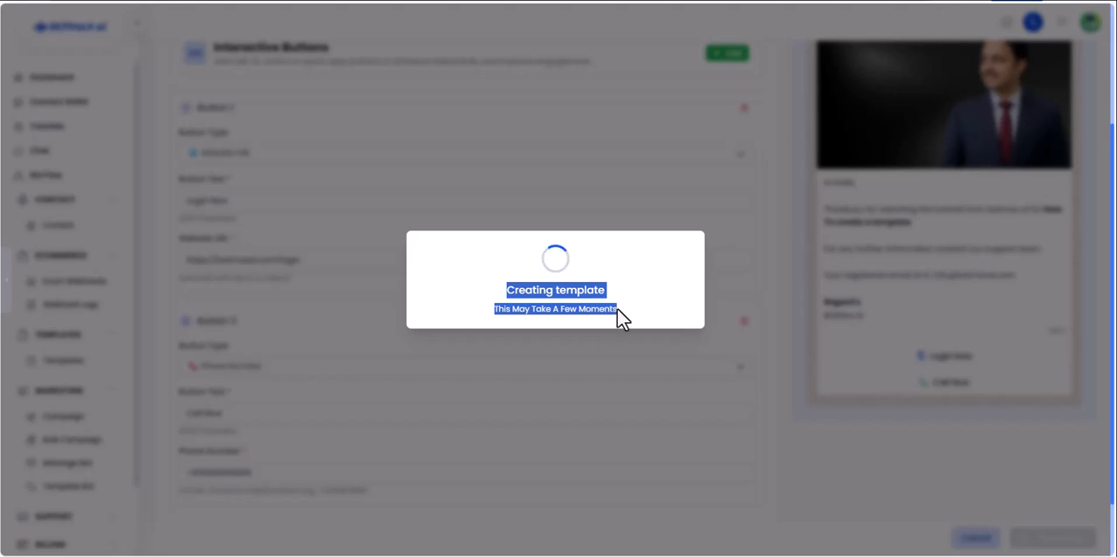
pyautogui.click(617, 308)
pyautogui.moveTo(506, 291); pyautogui.dragTo(626, 316)
pyautogui.click(524, 289)
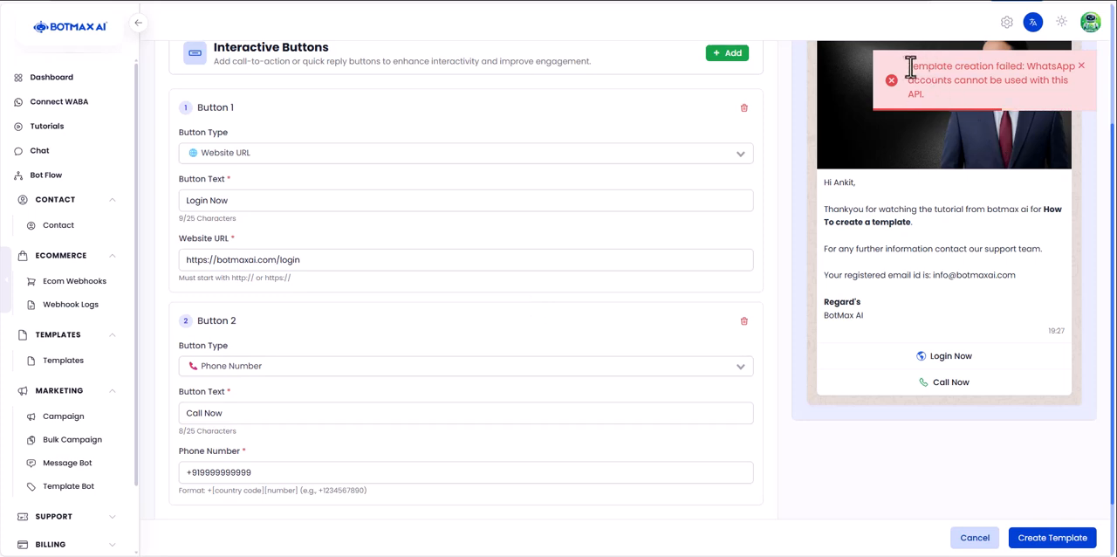
pyautogui.moveTo(909, 66); pyautogui.dragTo(936, 106)
pyautogui.click(919, 102)
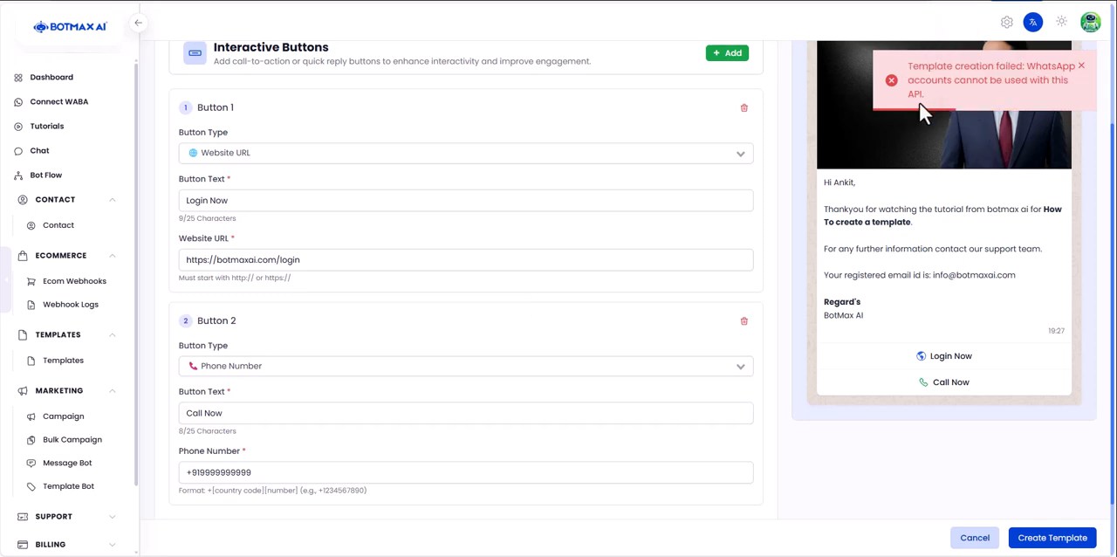